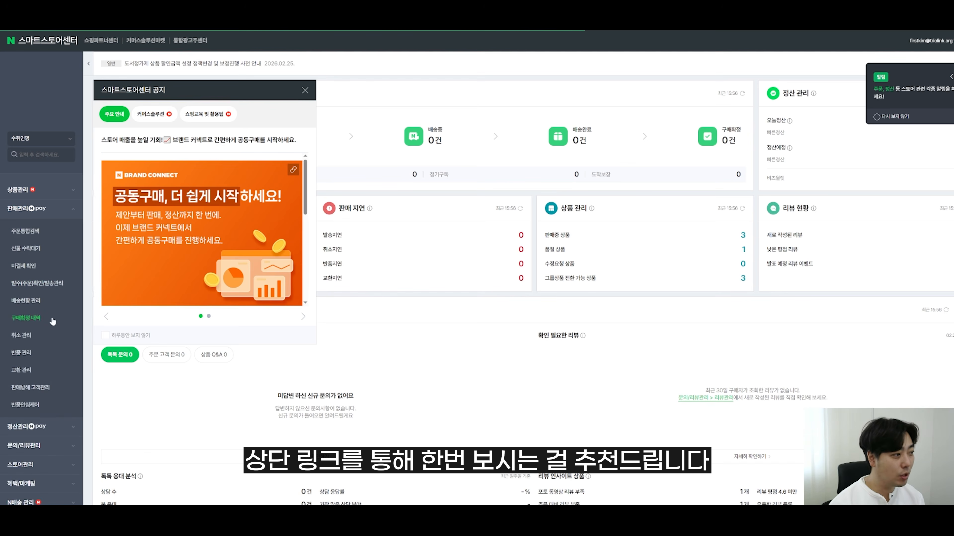
Open the product registration page (상품 등록) and look through all sections of the form down to the display channel settings
left_click(40, 191)
left_click(42, 347)
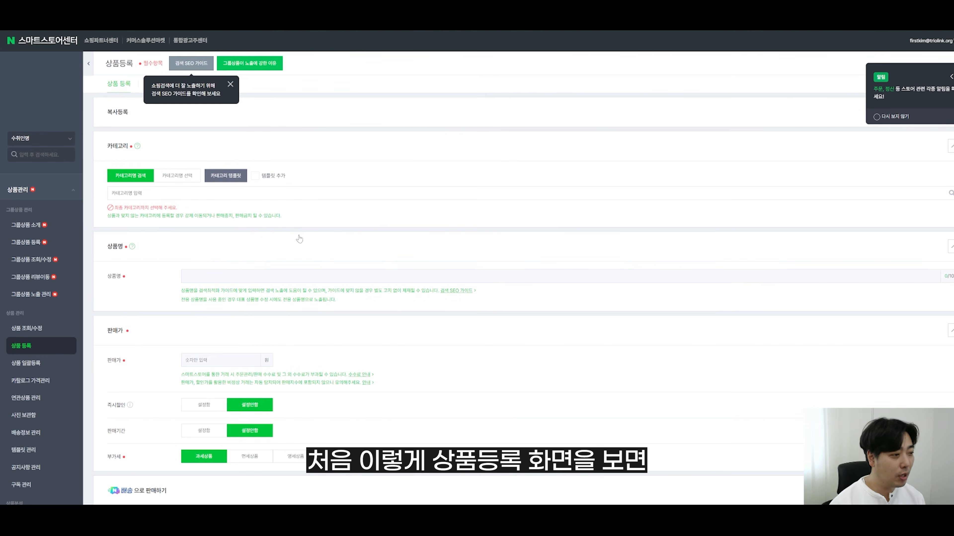
scroll(297, 240, "down", 2)
scroll(304, 379, "down", 8)
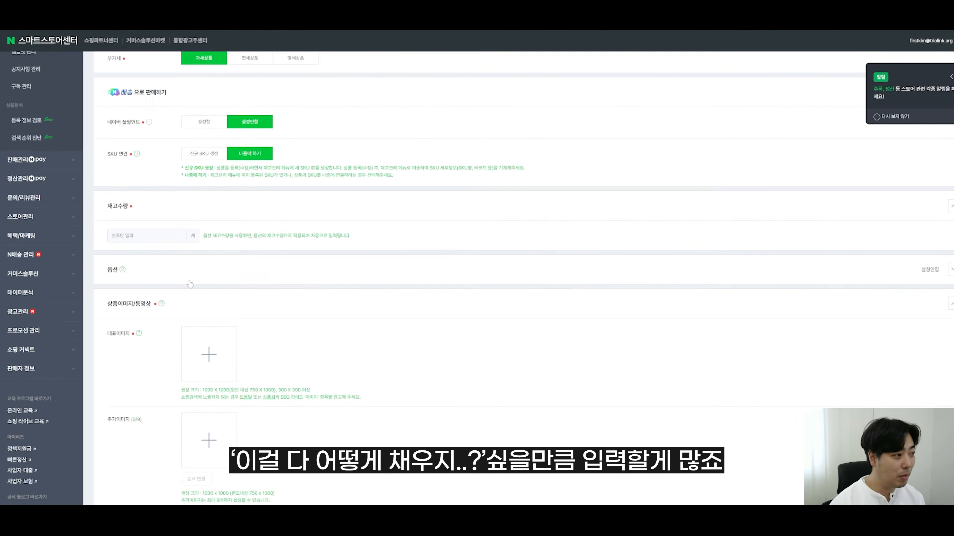
scroll(199, 272, "down", 20)
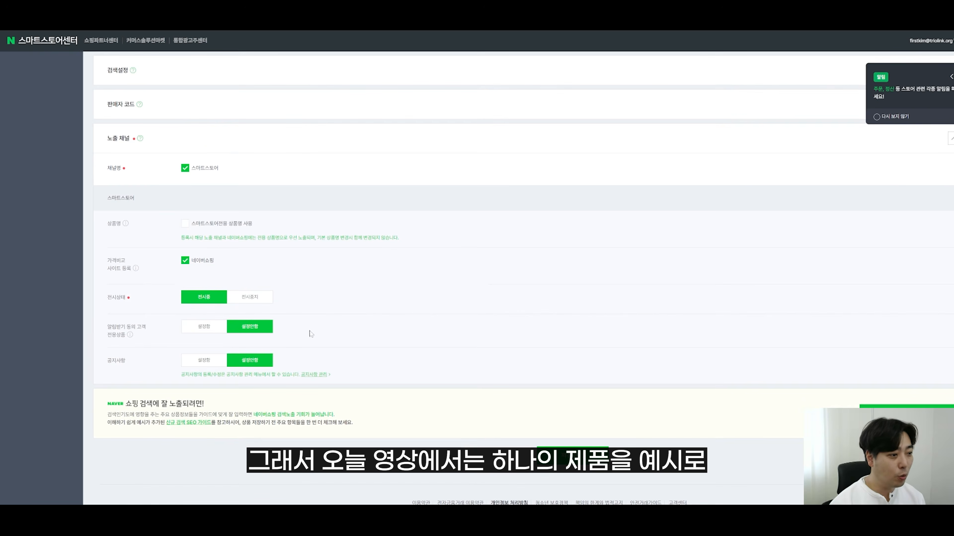
scroll(270, 262, "up", 20)
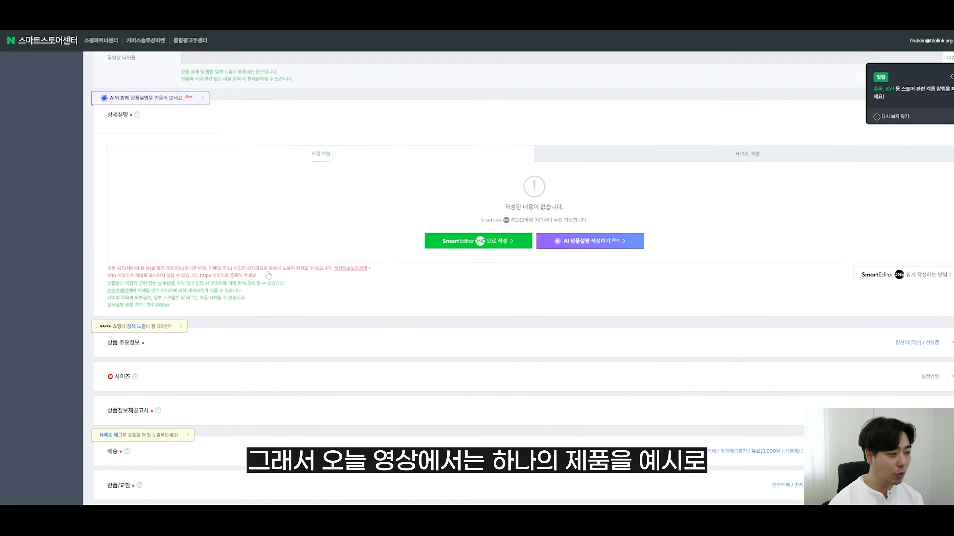
scroll(267, 276, "up", 5)
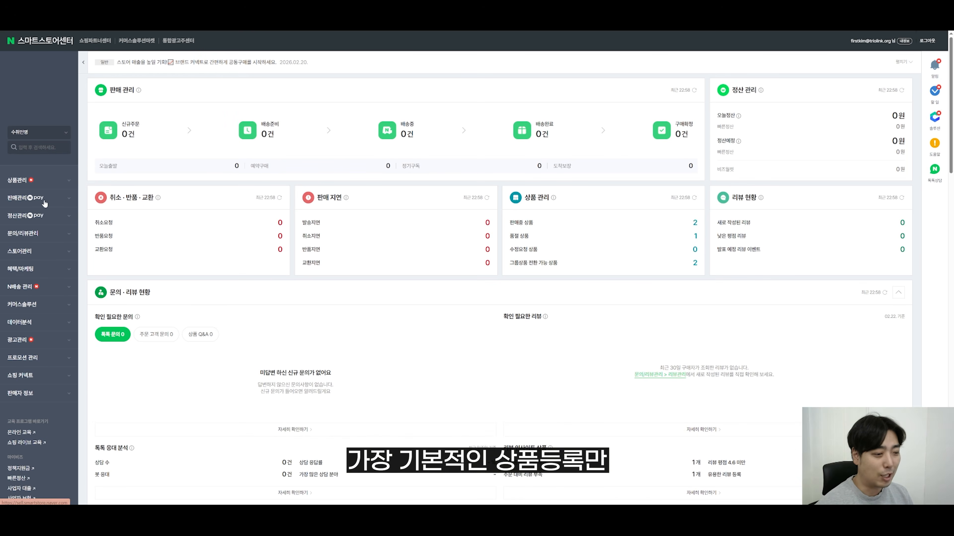
Open the product registration form (상품 등록) for a new product
left_click(43, 181)
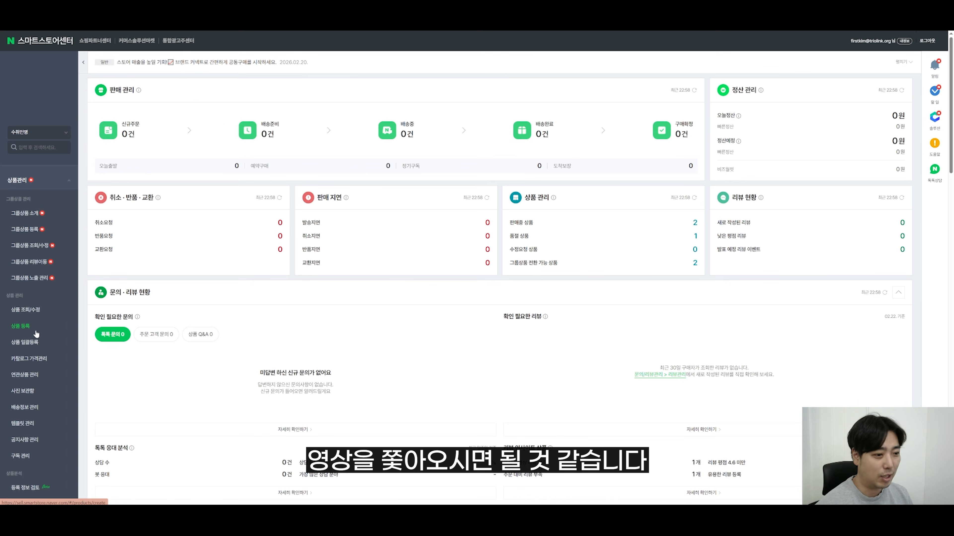
left_click(36, 334)
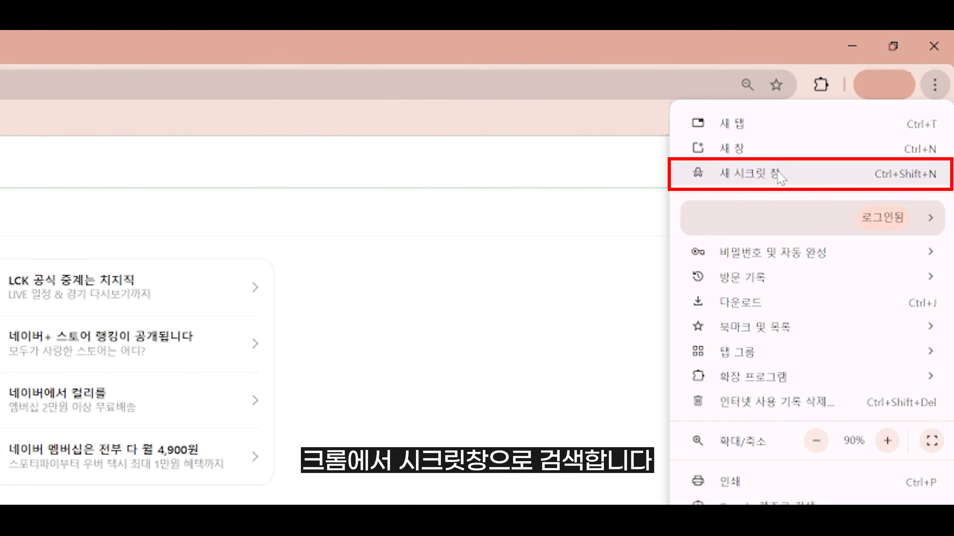
Search Naver for 텀블러 in a new incognito window and show the shopping results
left_click(777, 173)
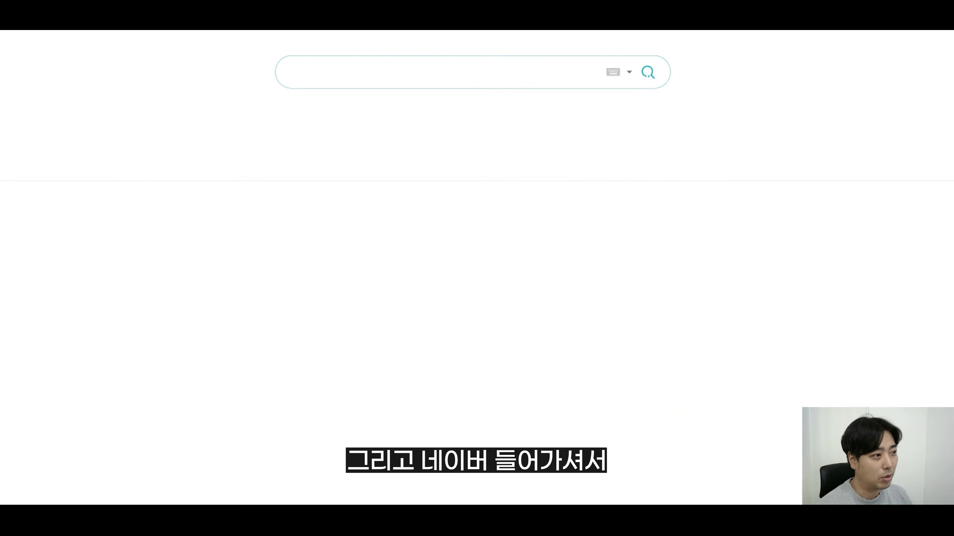
type("ㄹ")
key("BackSpace")
type("텀블러")
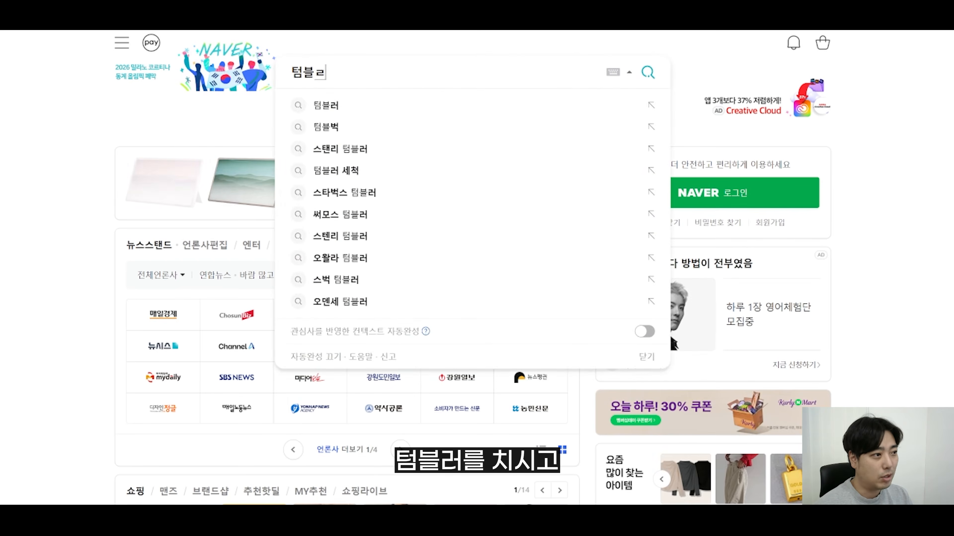
key("Return")
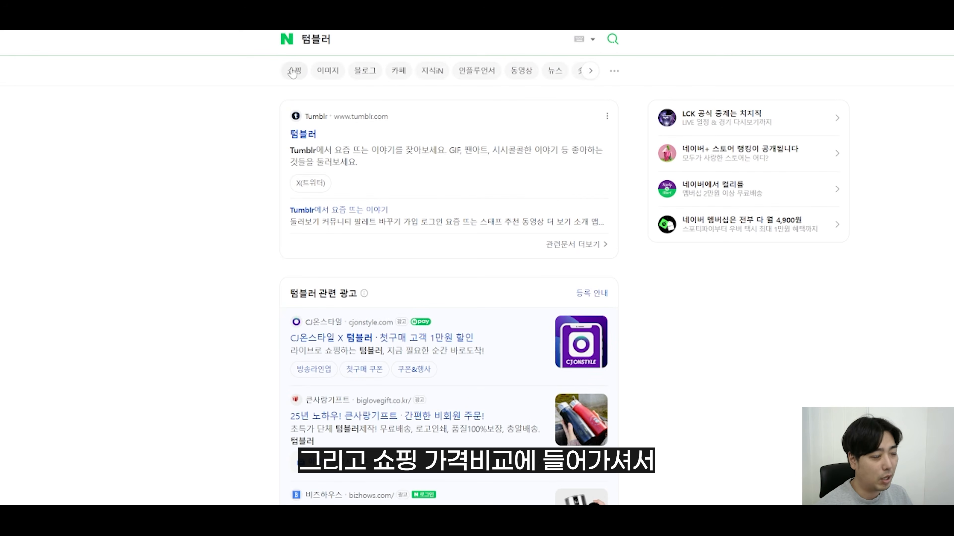
left_click(298, 71)
Examine the category paths of several non-advertised tumbler listings in the shopping results
scroll(356, 265, "down", 10)
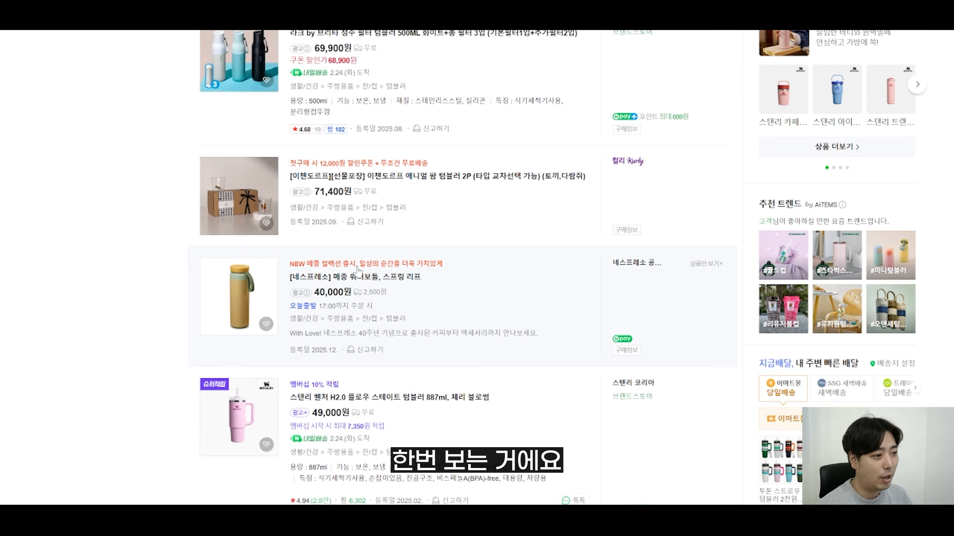
scroll(357, 265, "up", 4)
scroll(358, 266, "down", 5)
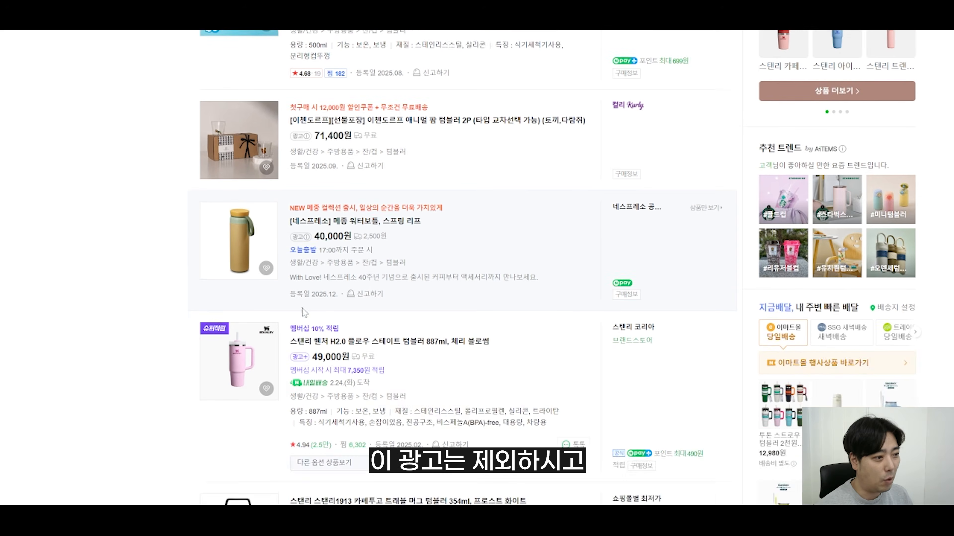
scroll(338, 342, "down", 5)
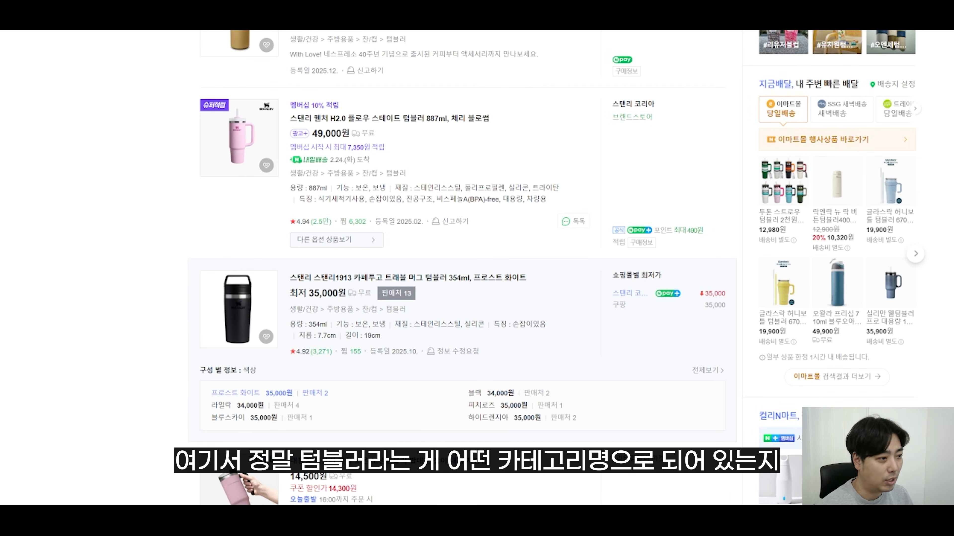
scroll(369, 341, "down", 15)
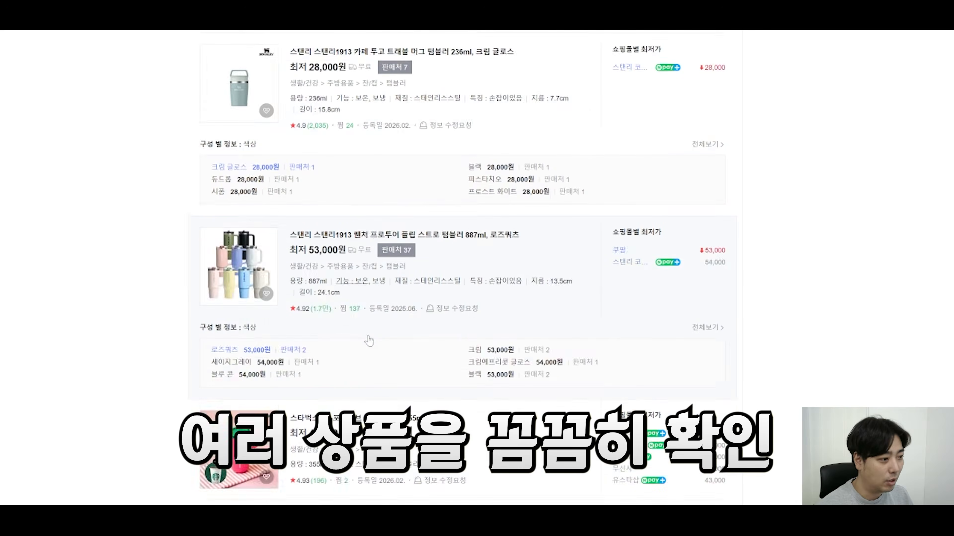
left_click_drag(290, 267, 474, 284)
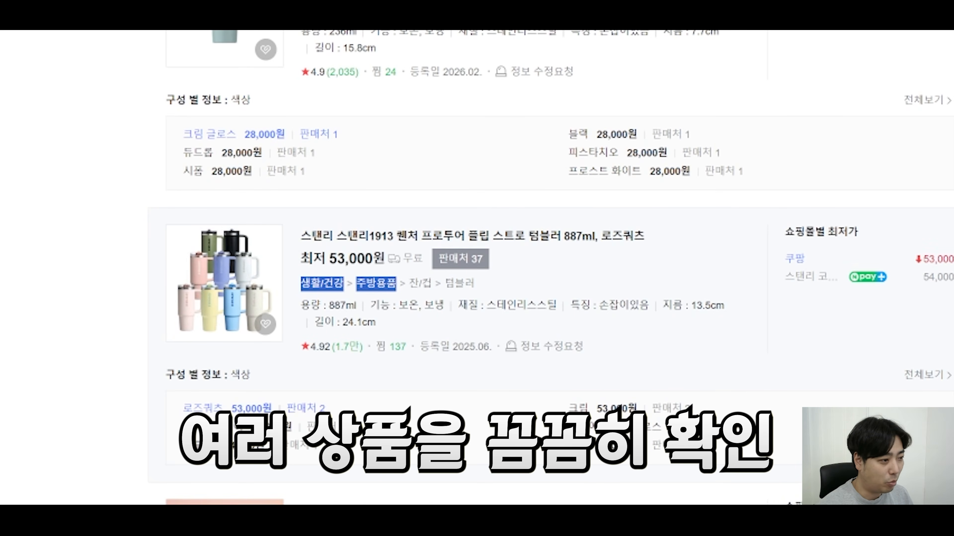
scroll(471, 309, "down", 10)
scroll(474, 319, "down", 10)
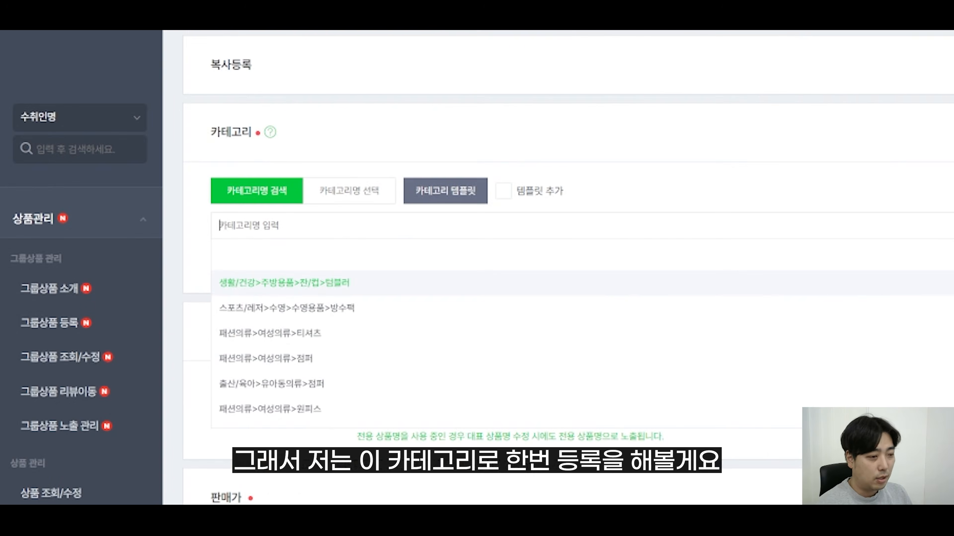
Search the product categories for 텀블러 and set the category to 생활/건강>주방용품>잔/컵>텀블러
type("텀블ㄹ")
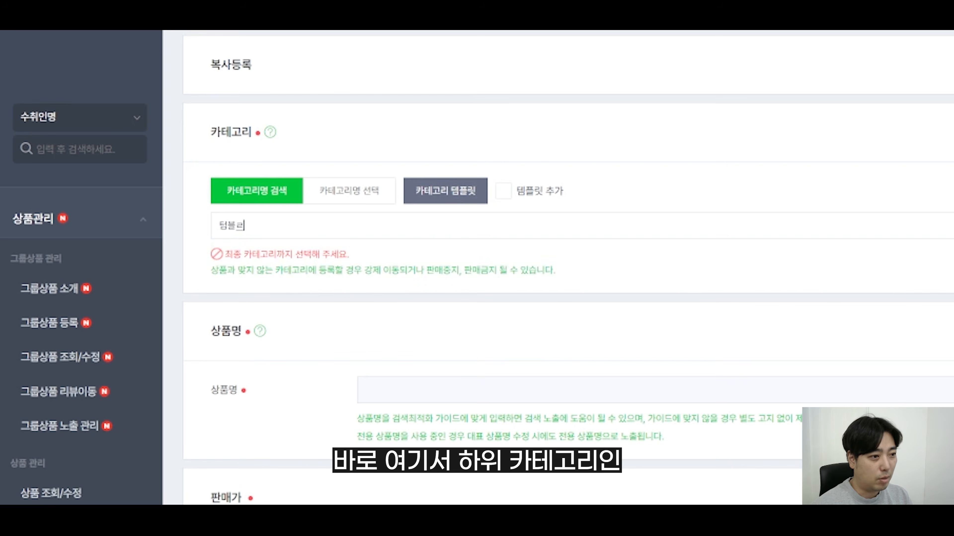
type("ㅓ")
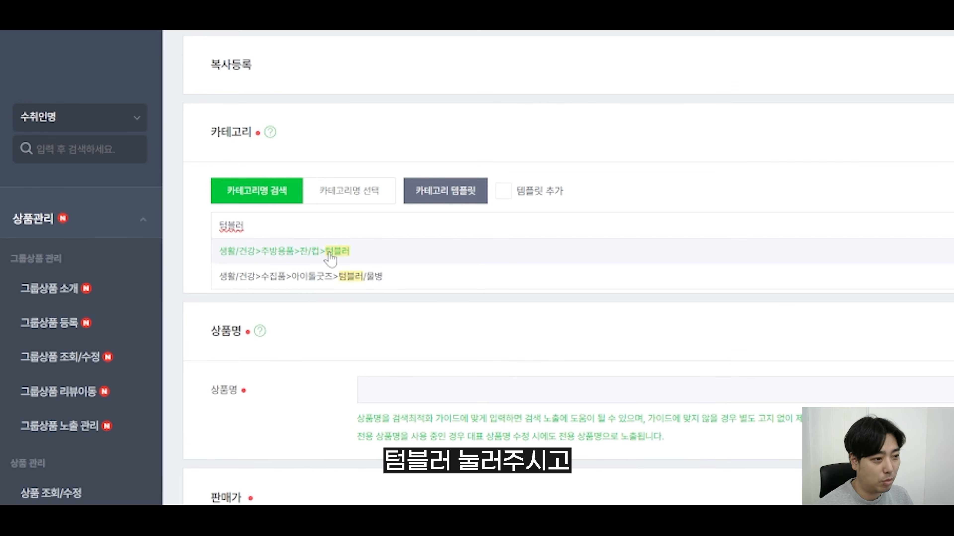
left_click(332, 255)
Enter the product name "대용량 텀블러 보온보냉 텀블러 손잡이 스텐 텀블러 빨대 타이소 리유저블 콜드컵 900ml" and check its search optimization
scroll(556, 319, "down", 7)
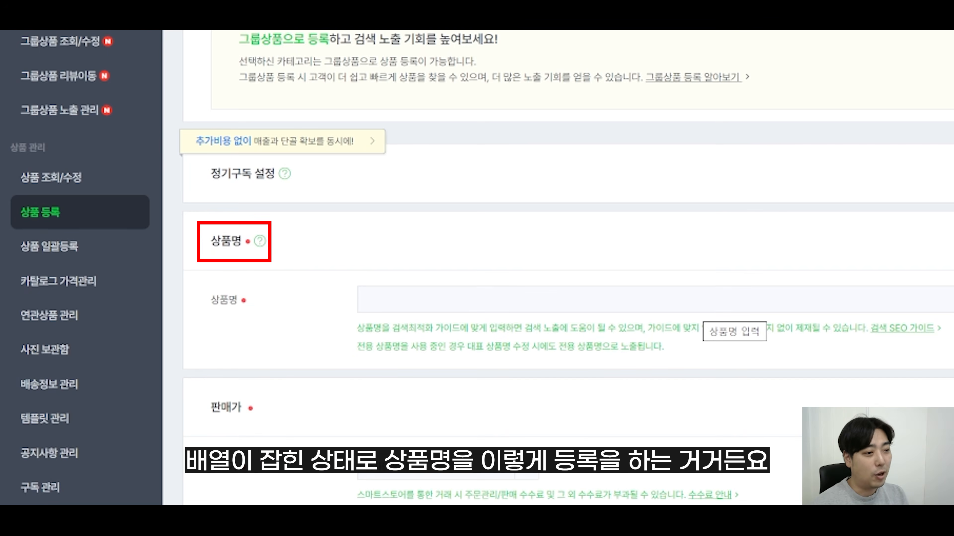
left_click(703, 305)
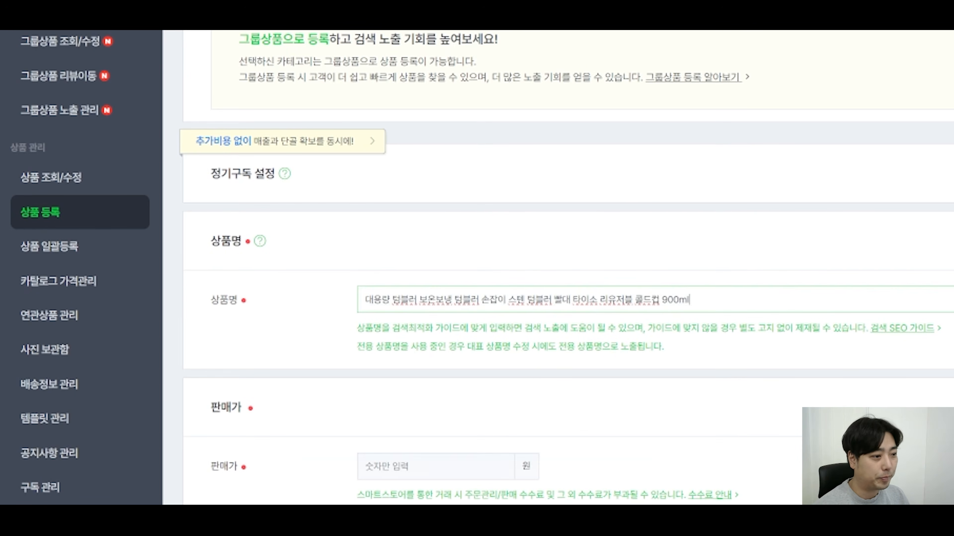
left_click_drag(691, 299, 352, 317)
left_click(408, 300)
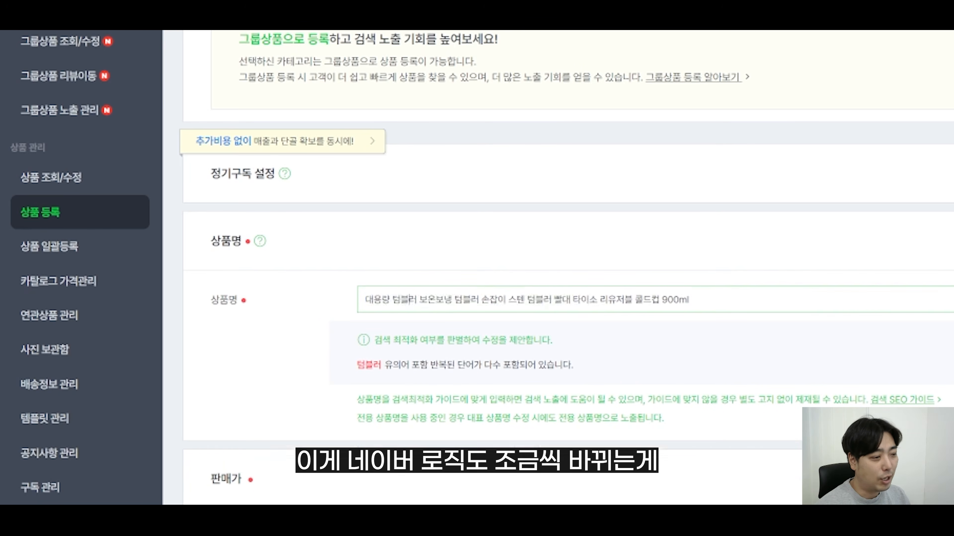
Delete the third 텀블러, before 빨대, from the product name and recheck its search optimization
scroll(412, 307, "up", 2)
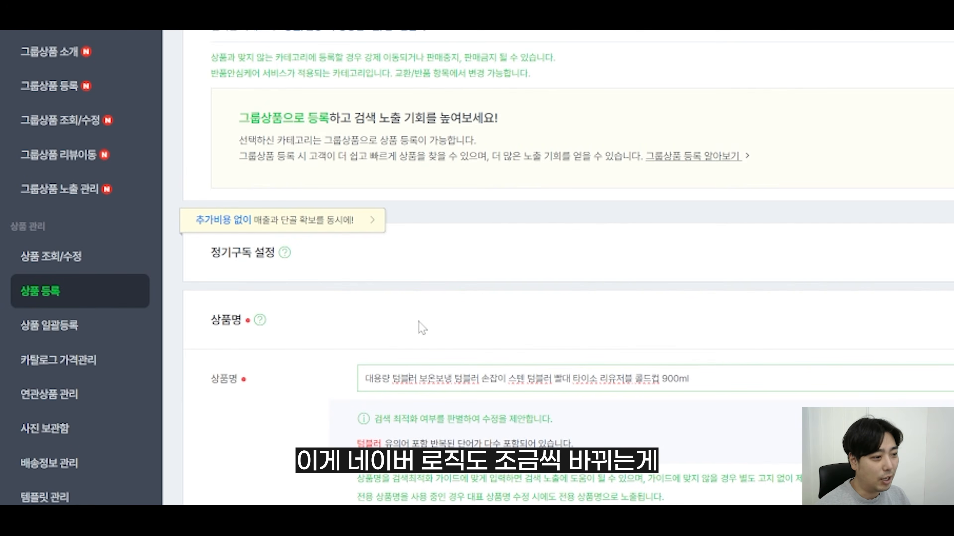
left_click_drag(551, 379, 463, 379)
scroll(547, 162, "down", 2)
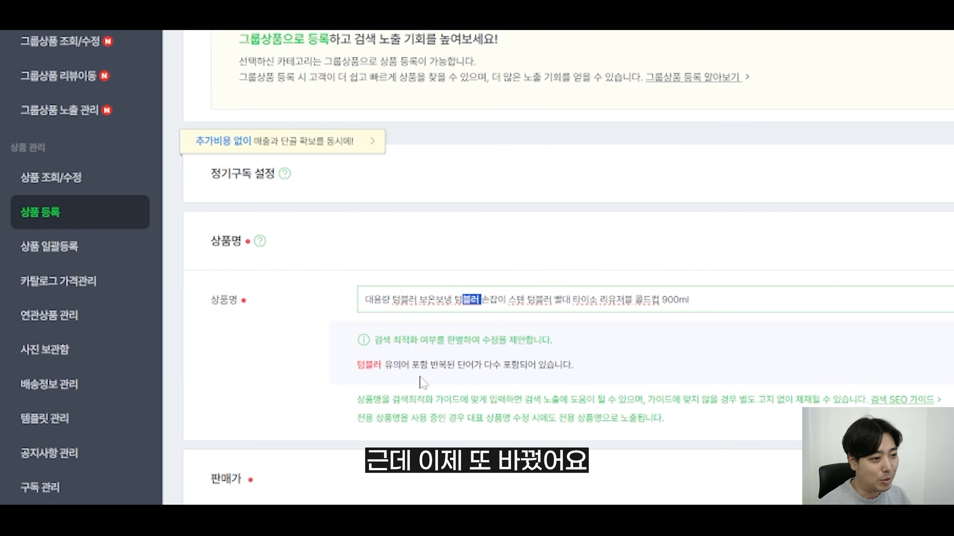
left_click(467, 283)
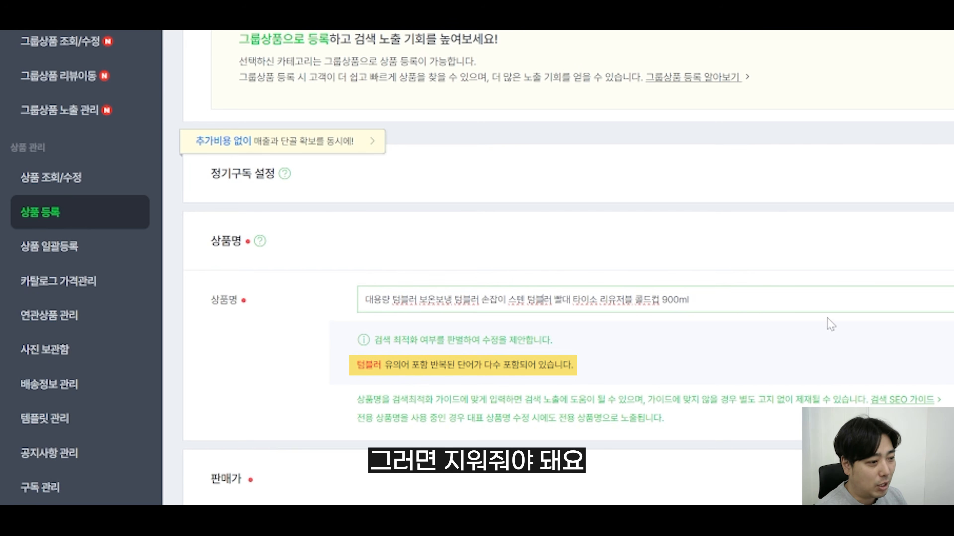
key("BackSpace")
key("BackSpace")
key("BackSpace")
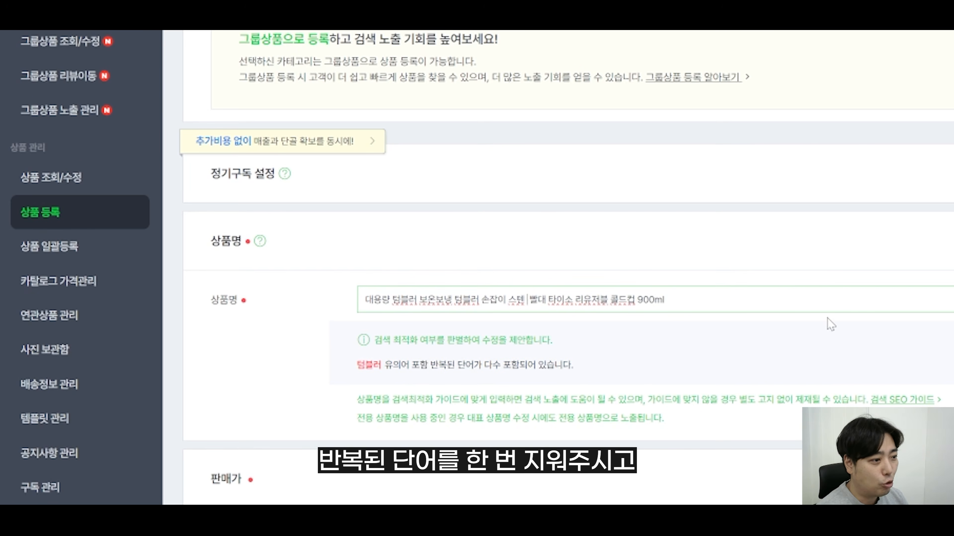
key("BackSpace")
left_click(215, 357)
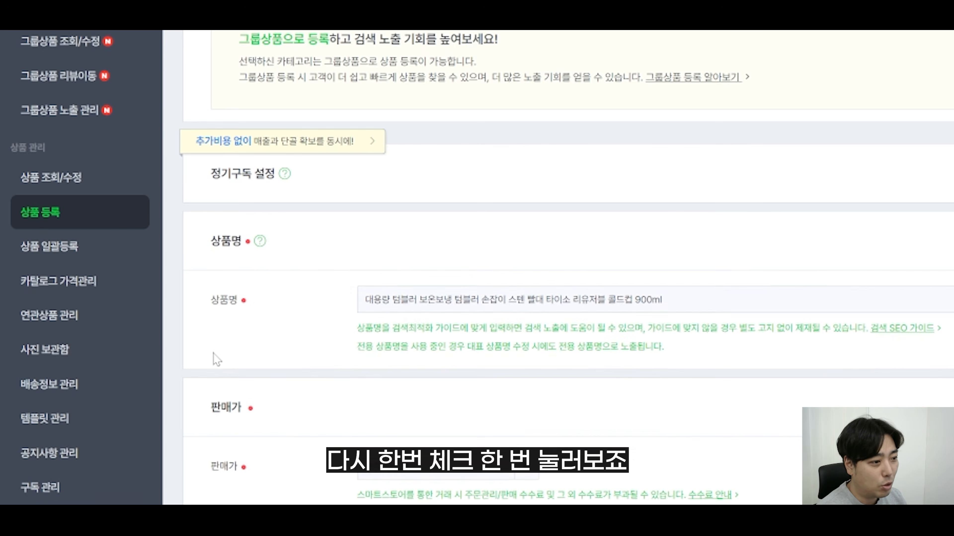
left_click_drag(358, 327, 661, 346)
left_click(662, 347)
Try appending "대용량 대용량" to the product name, check its search optimization, and remove the added words again
left_click(665, 300)
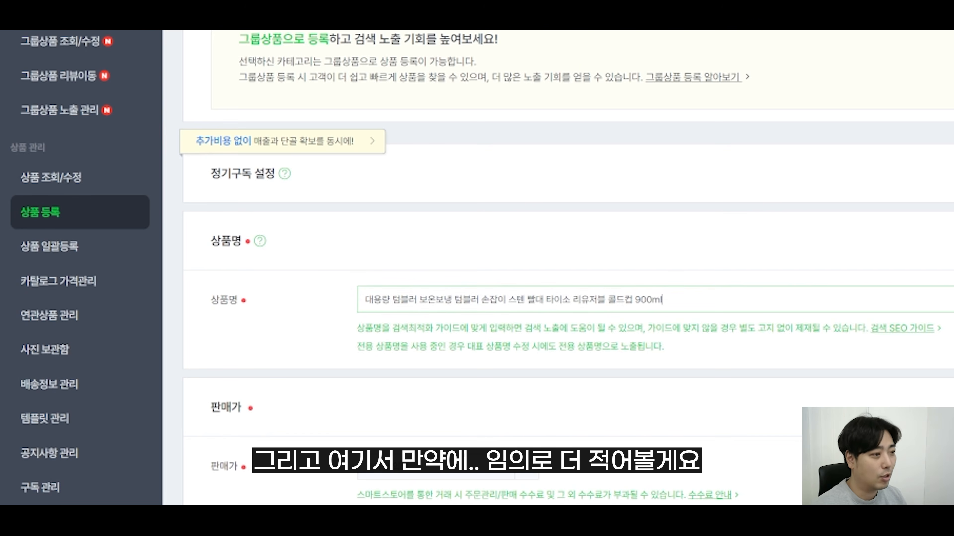
type("대용량 대용량")
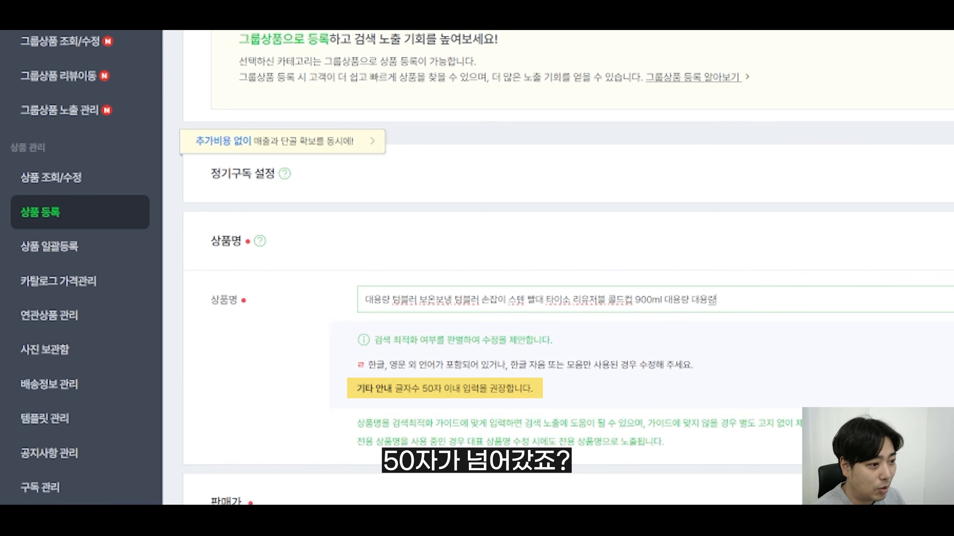
left_click_drag(404, 389, 353, 334)
left_click(506, 389)
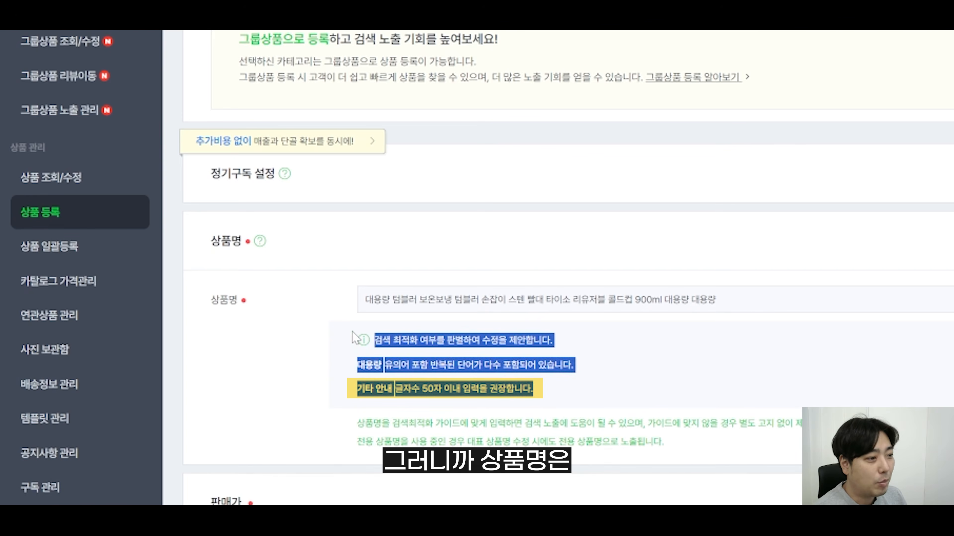
left_click_drag(533, 389, 349, 353)
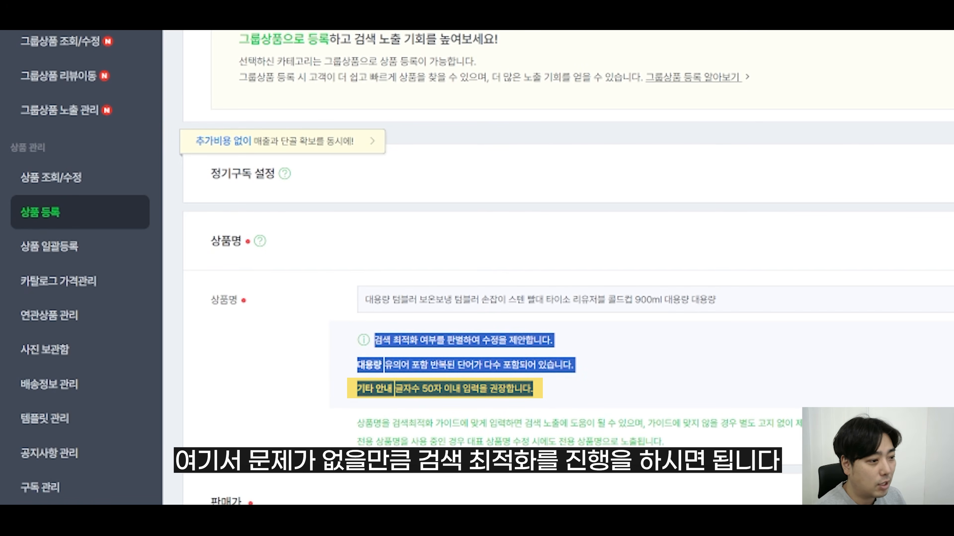
left_click(771, 311)
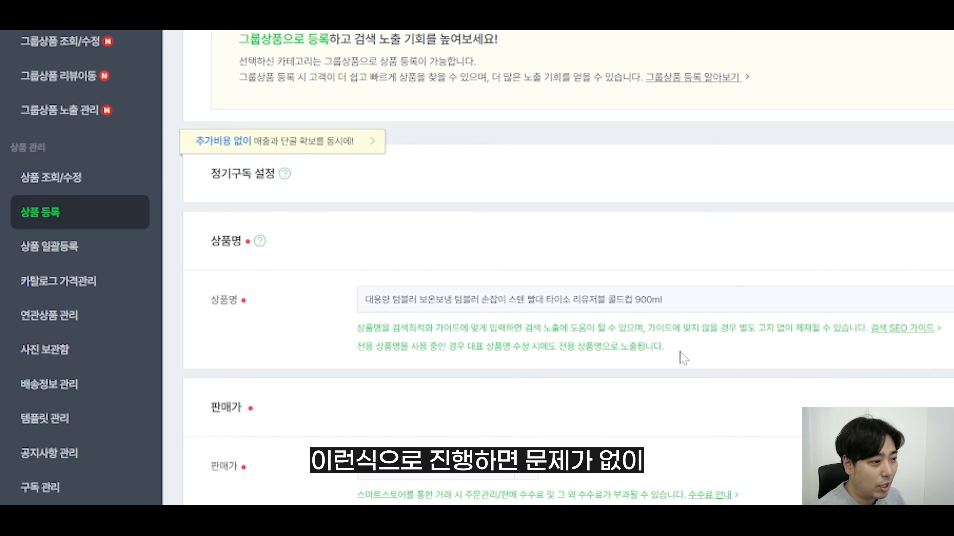
left_click_drag(679, 351, 358, 331)
Set the selling price (판매가) to 15,900 won and enable the instant discount (즉시할인)
scroll(357, 331, "down", 2)
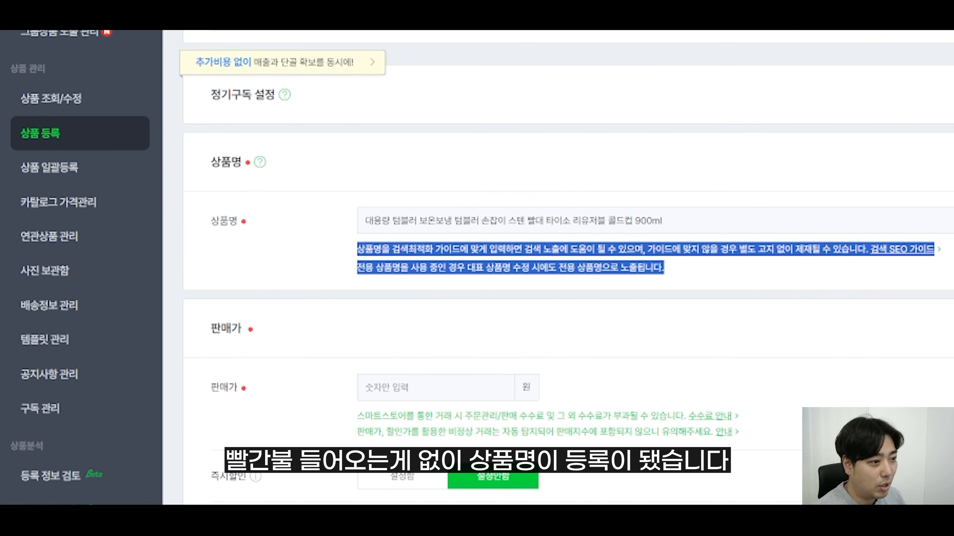
scroll(563, 263, "down", 2)
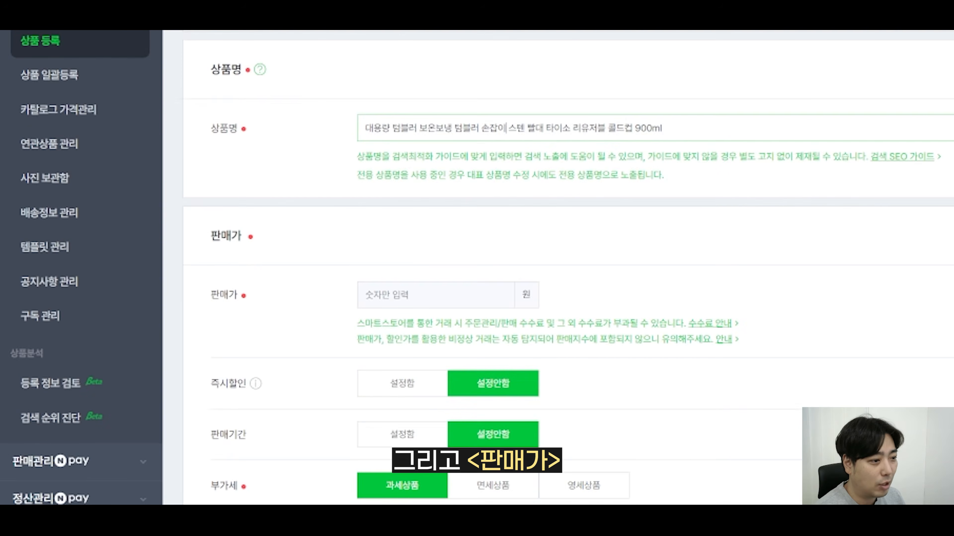
left_click(436, 295)
type("15900")
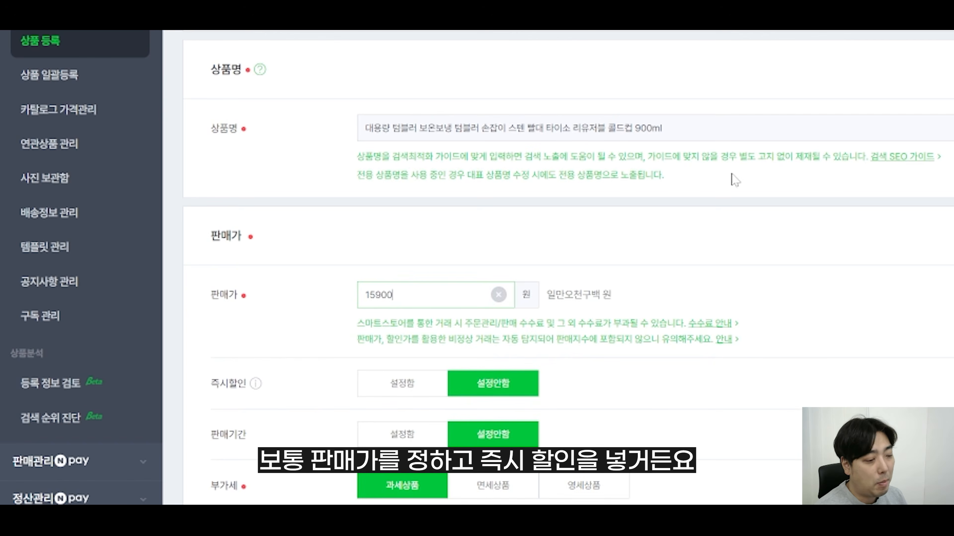
left_click(259, 325)
left_click(395, 387)
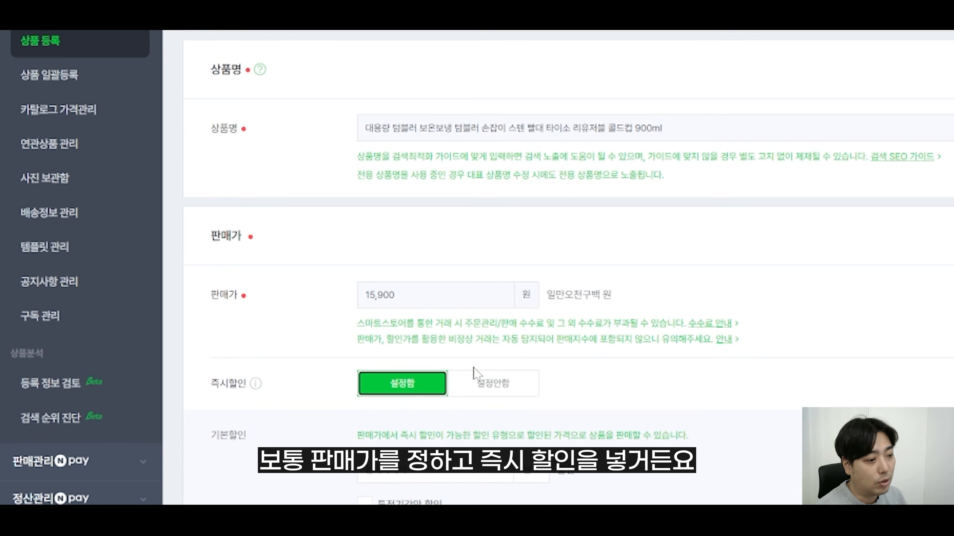
Set the basic discount (기본할인) to 5,000 won, keeping the instant discount (즉시할인) enabled
scroll(394, 387, "down", 4)
left_click(435, 312)
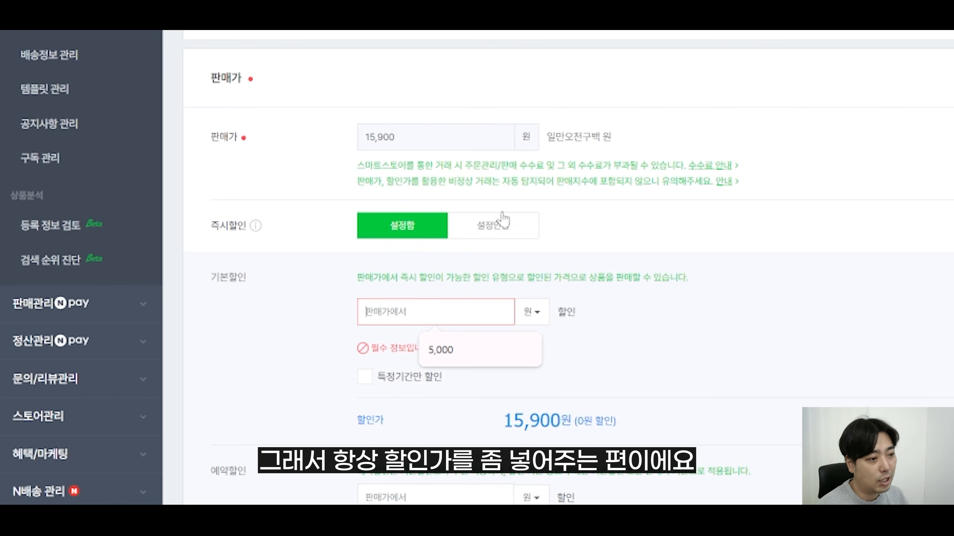
left_click(517, 232)
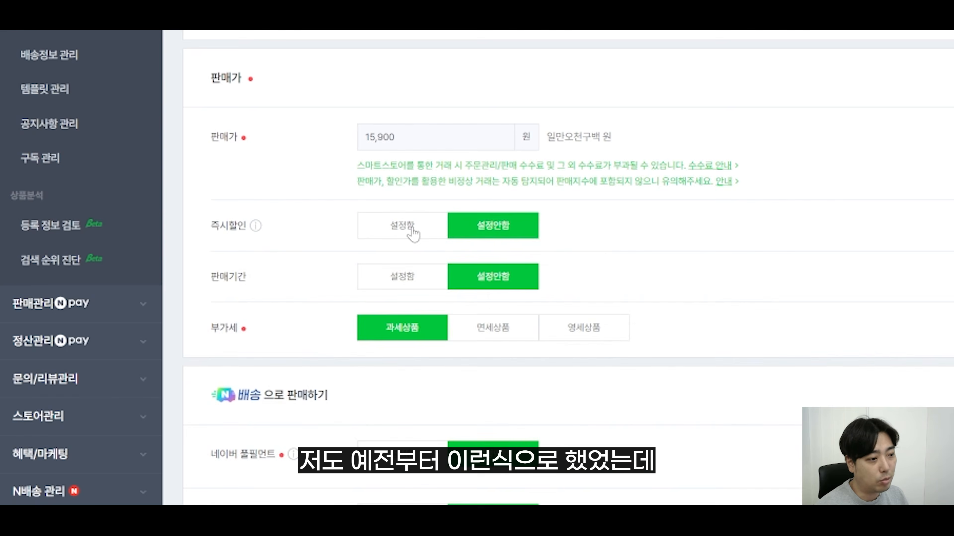
left_click(411, 230)
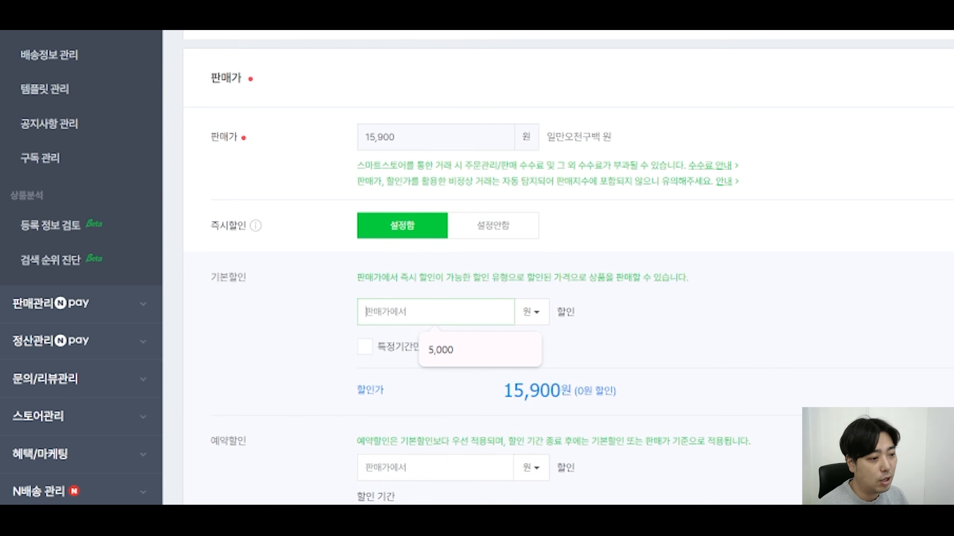
type("5000")
left_click(272, 340)
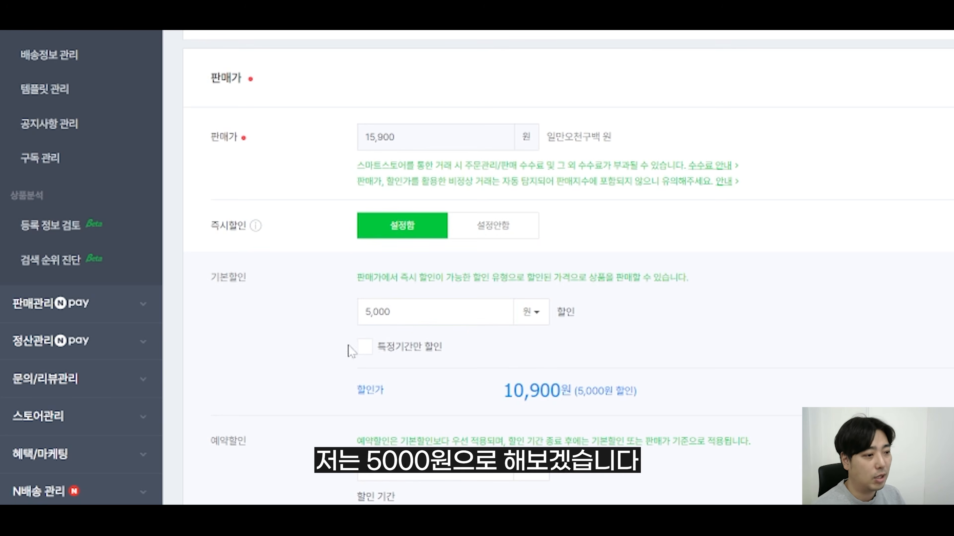
Review the selling price, the basic discount amount and the resulting discounted price (할인가)
left_click_drag(411, 139, 350, 141)
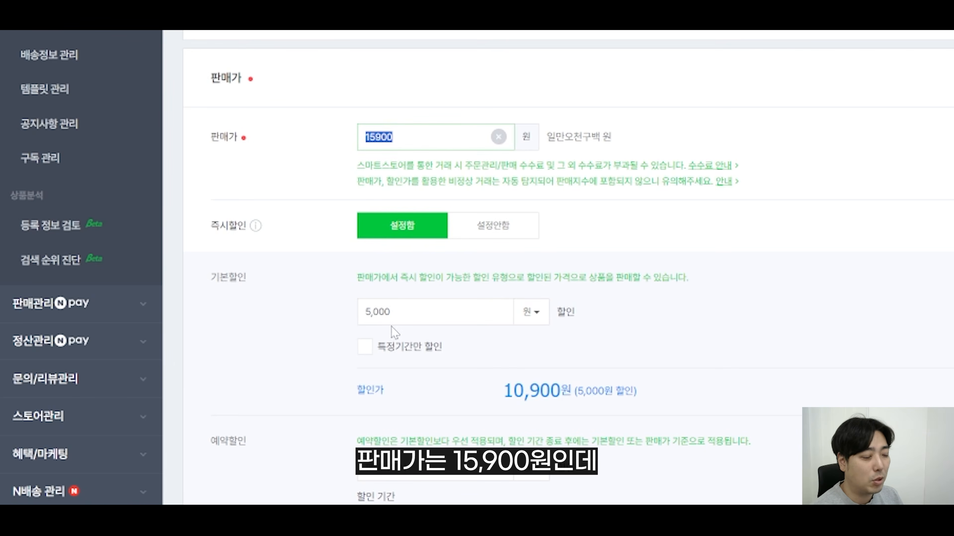
left_click(390, 313)
left_click_drag(377, 312, 357, 319)
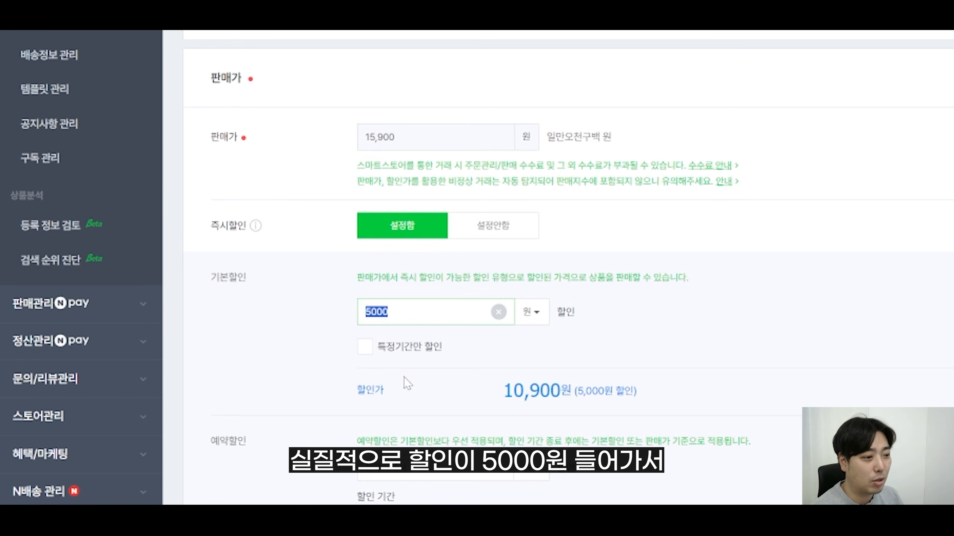
left_click(415, 411)
left_click_drag(504, 393, 560, 392)
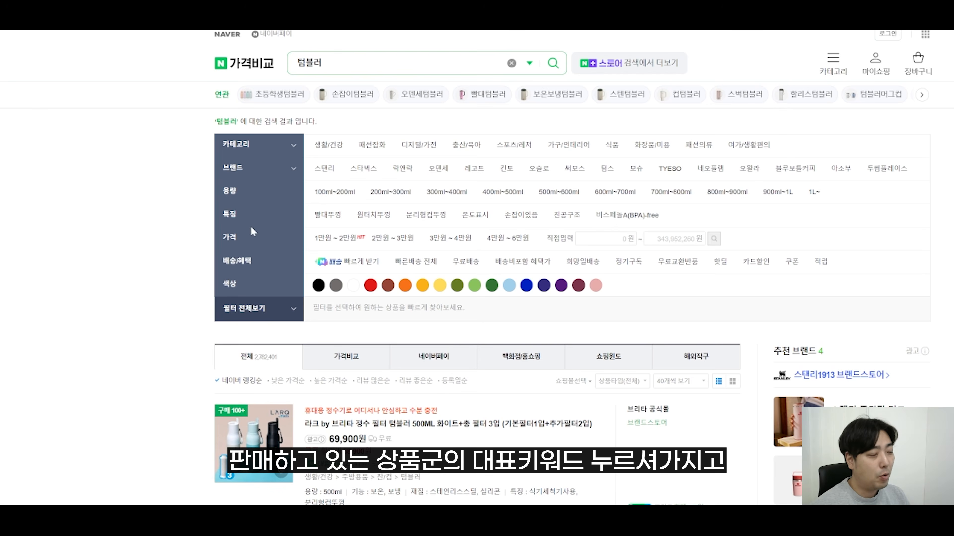
Browse the Naver price comparison results for 텀블러 to check the market prices of similar products
scroll(338, 145, "down", 15)
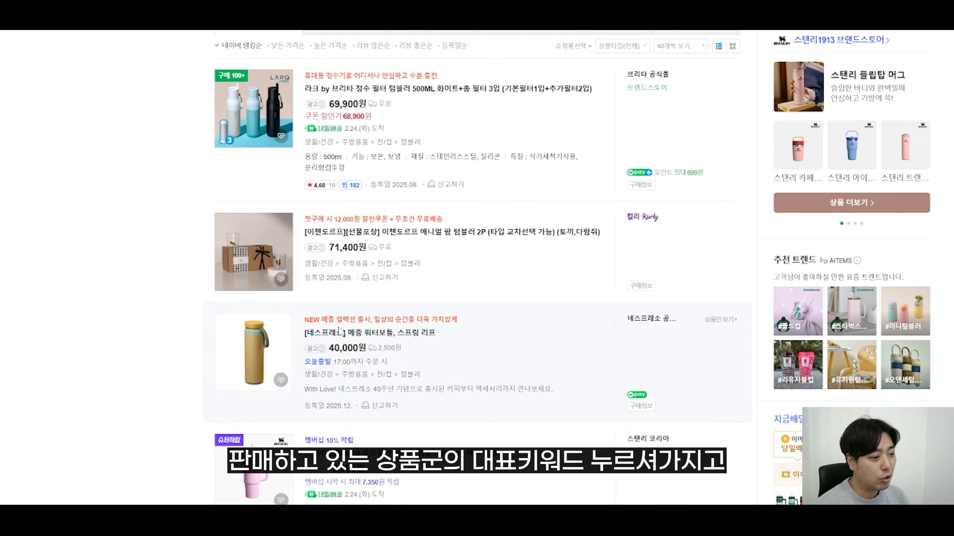
scroll(477, 263, "down", 6)
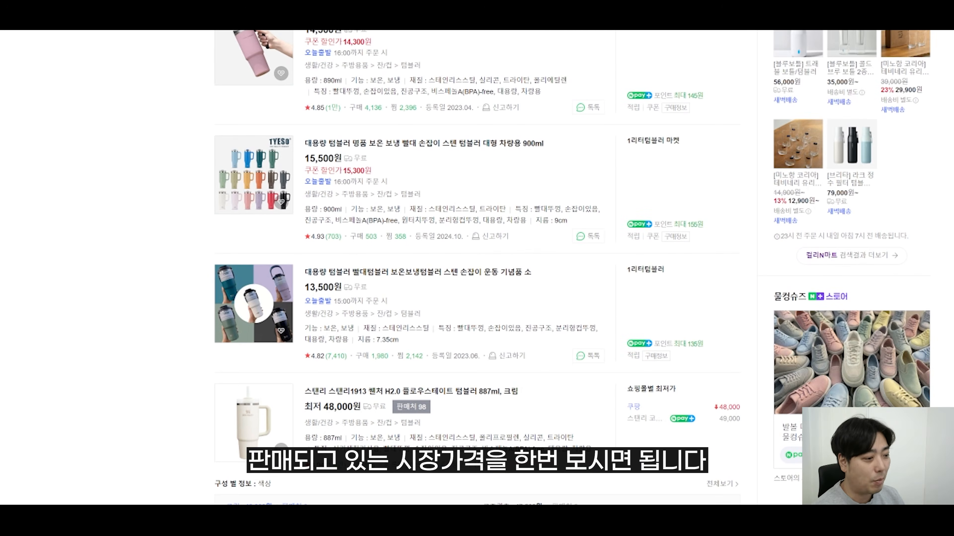
scroll(476, 263, "down", 4)
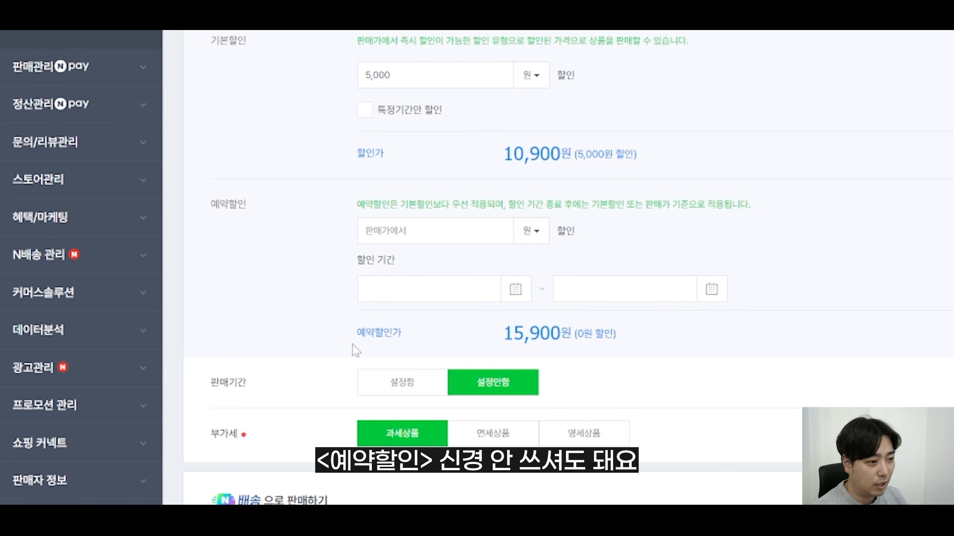
Review the reserved discount, sales period (판매기간), VAT (부가세), Naver fulfillment and SKU connection settings down to the stock quantity
scroll(613, 362, "down", 4)
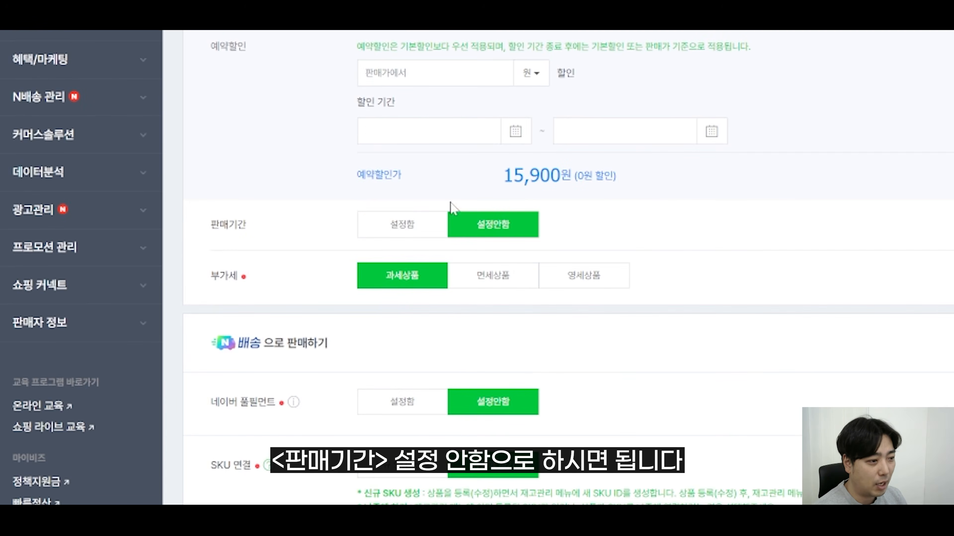
scroll(562, 247, "down", 4)
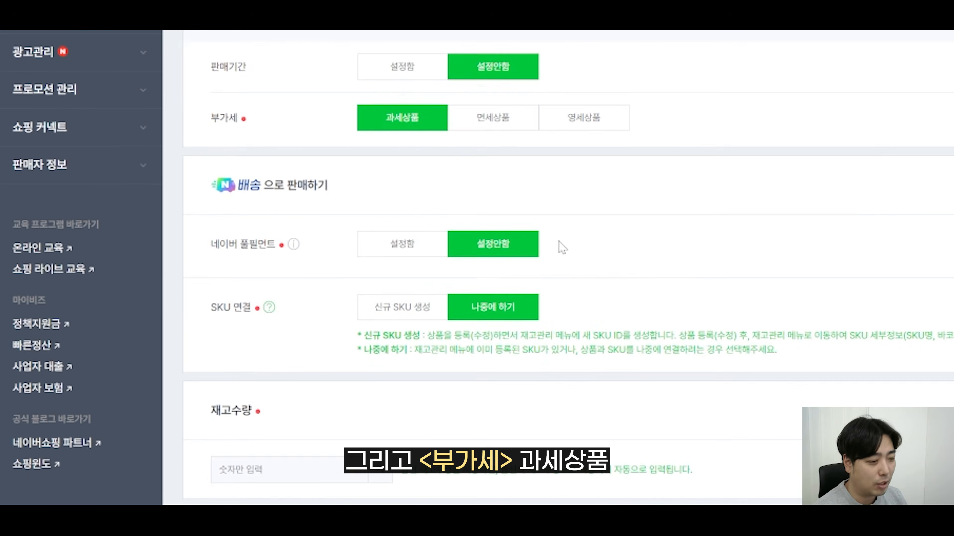
scroll(385, 136, "down", 1)
left_click_drag(275, 144, 181, 121)
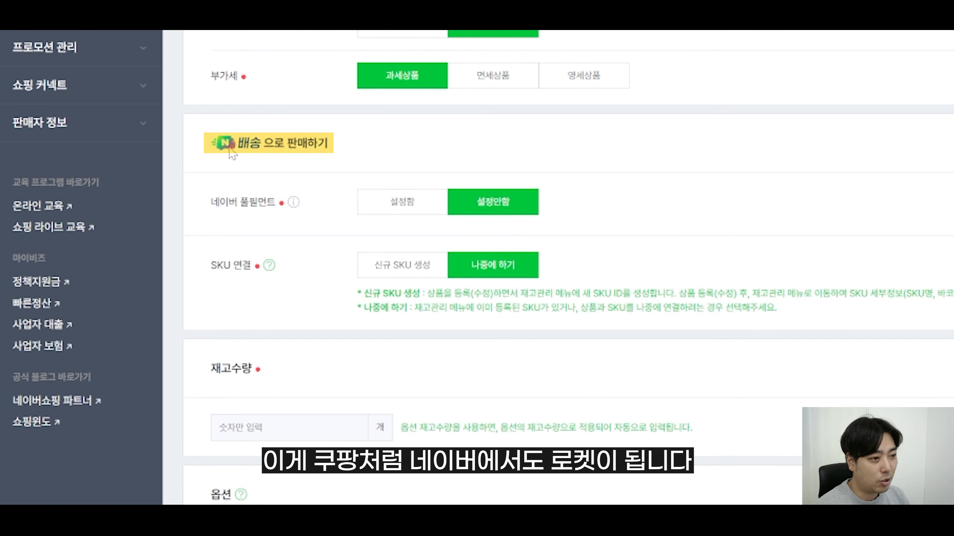
left_click_drag(264, 144, 328, 150)
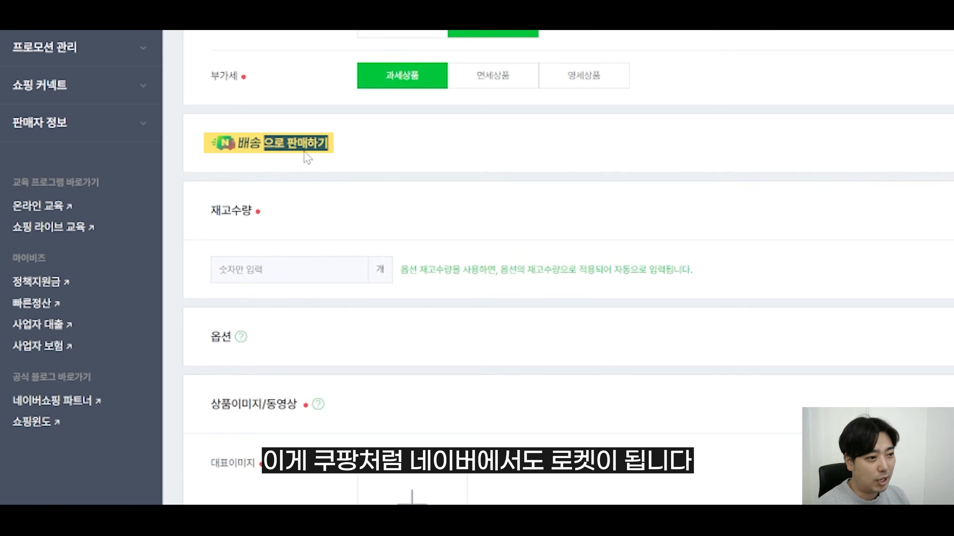
left_click(307, 157)
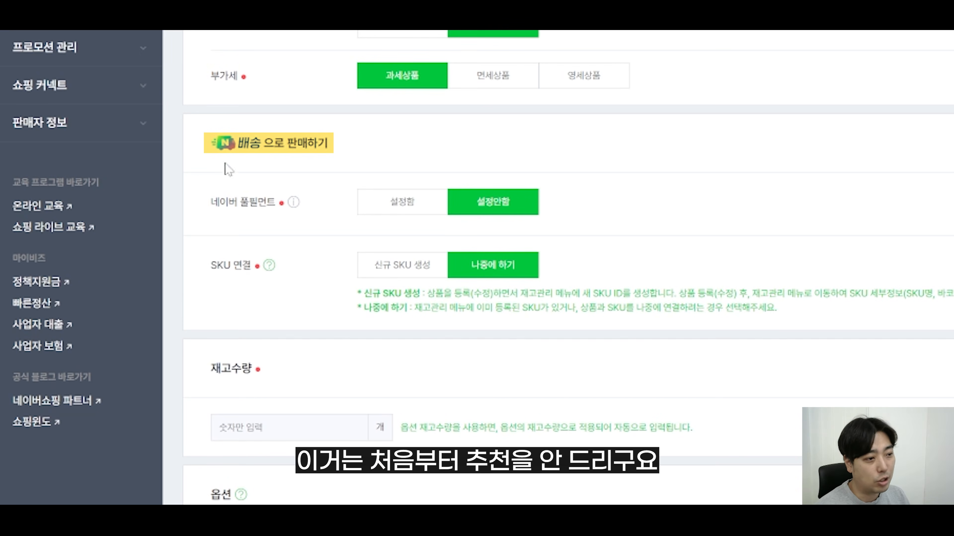
scroll(259, 219, "up", 1)
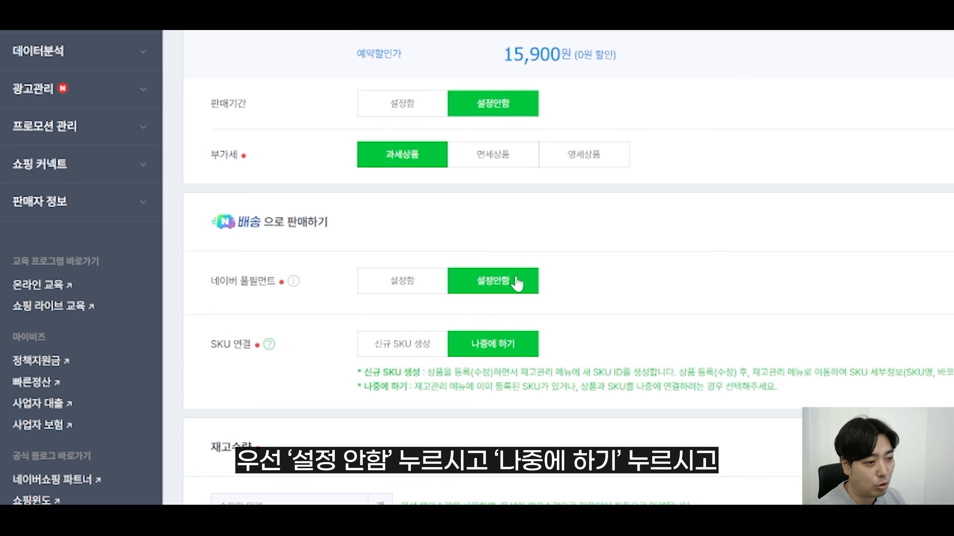
scroll(517, 285, "down", 2)
scroll(495, 289, "down", 4)
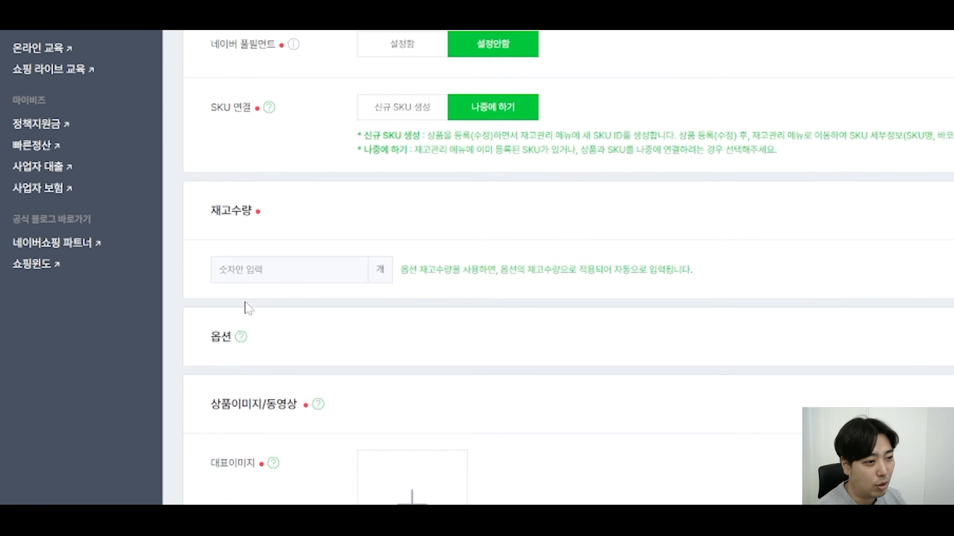
left_click(222, 270)
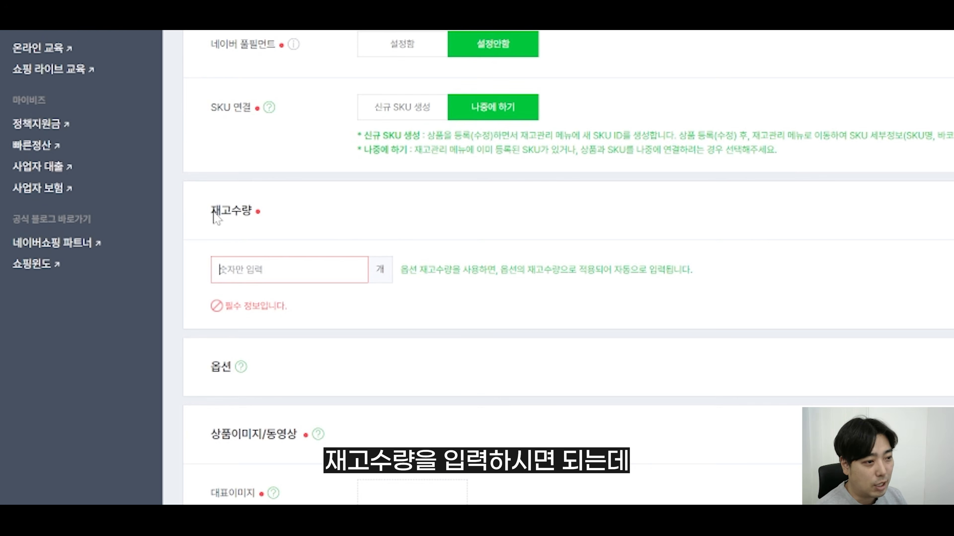
left_click_drag(212, 211, 251, 212)
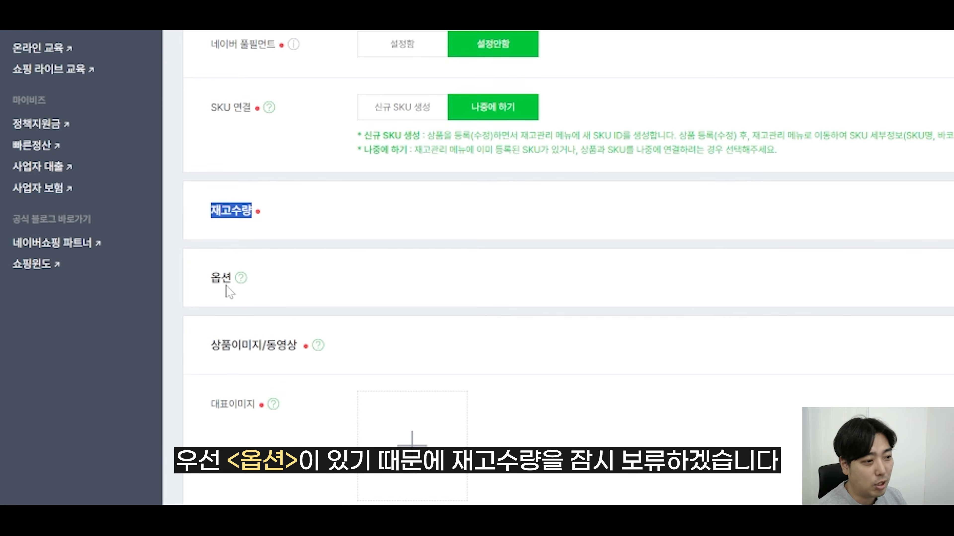
left_click(242, 214)
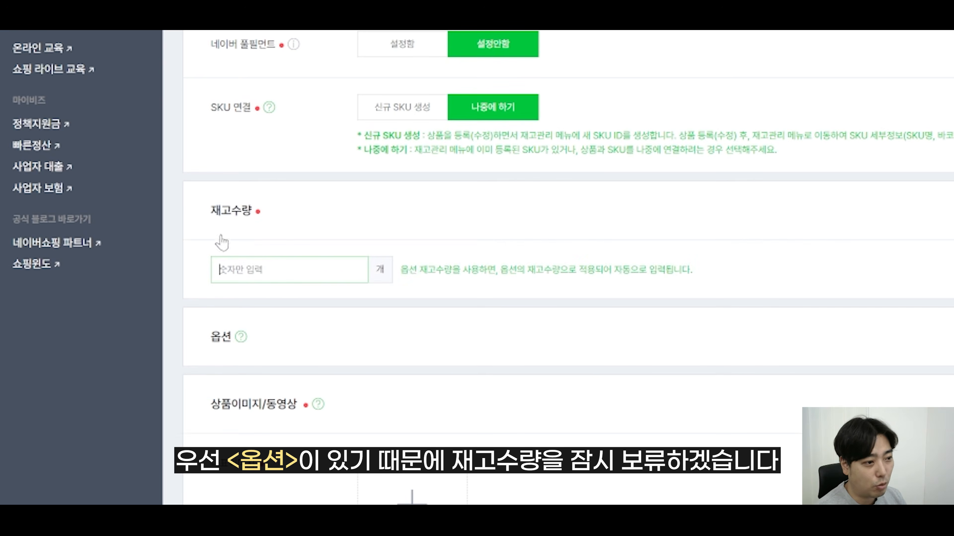
Expand the options (옵션) section and enable selection-type options (선택형) with direct entry (직접 입력하기) and the combination type (조합형)
left_click(221, 343)
scroll(545, 204, "down", 3)
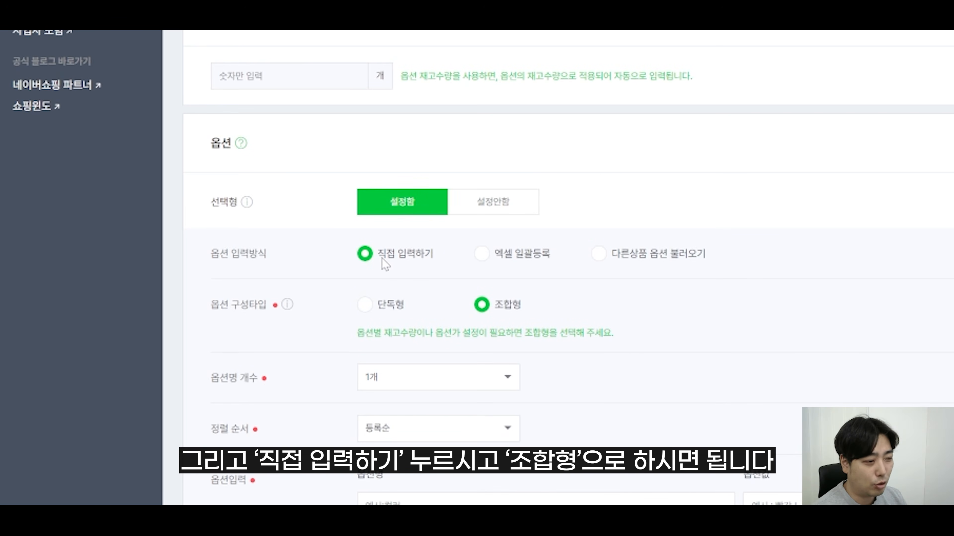
scroll(483, 317, "down", 3)
left_click(483, 348)
type("ㅇ")
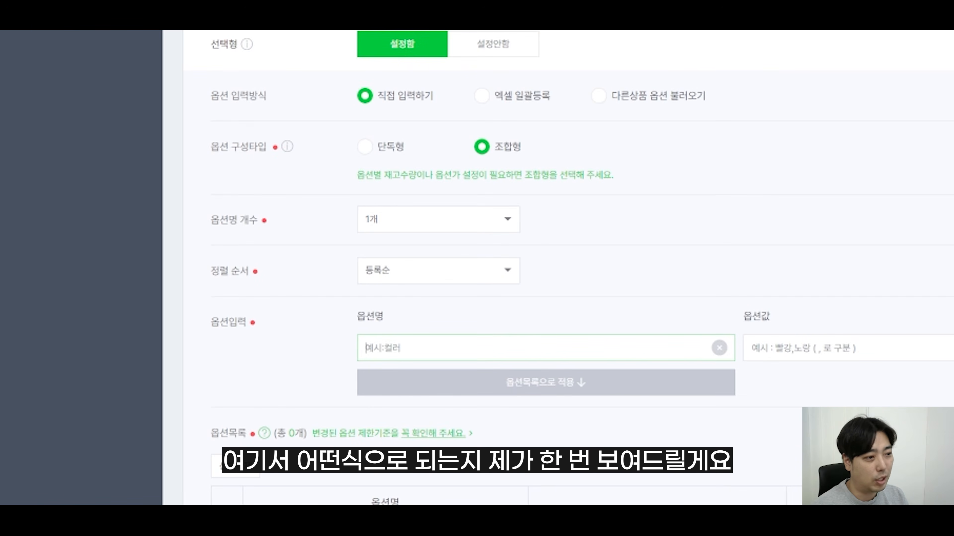
key("BackSpace")
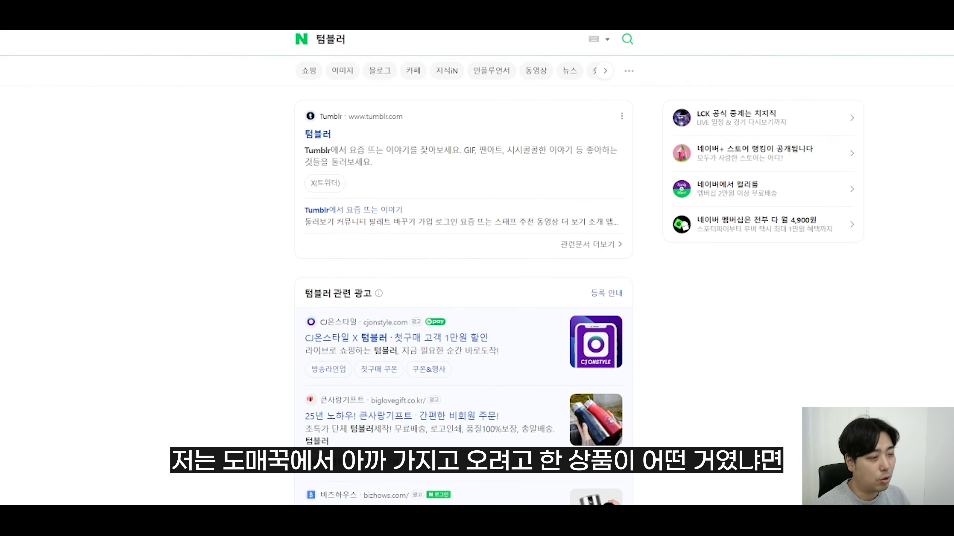
Switch to the wholesale site 도매꾹, open the 손잡이 스텐 텀블러 350ml 500ml product and examine its size and color options
left_click(249, 38)
type("도매")
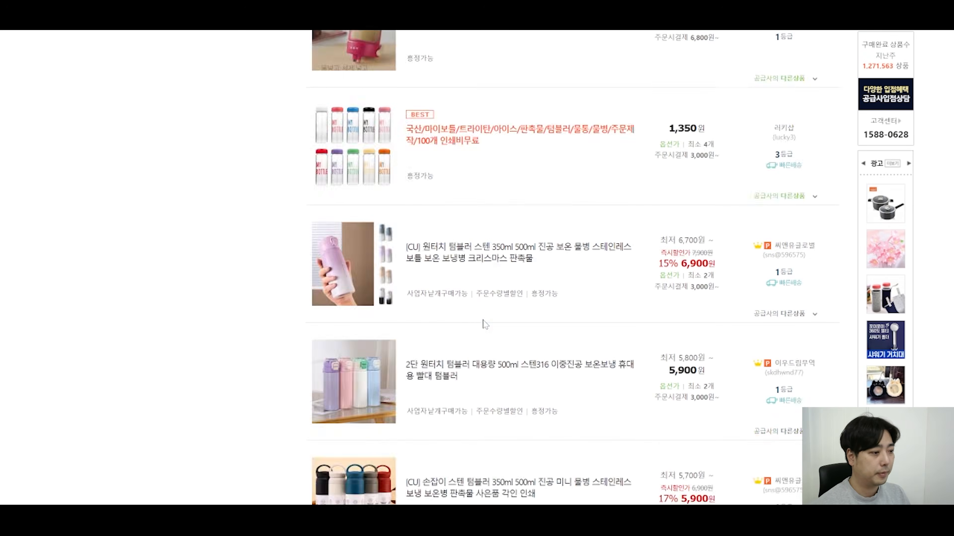
scroll(485, 323, "down", 5)
left_click(484, 324)
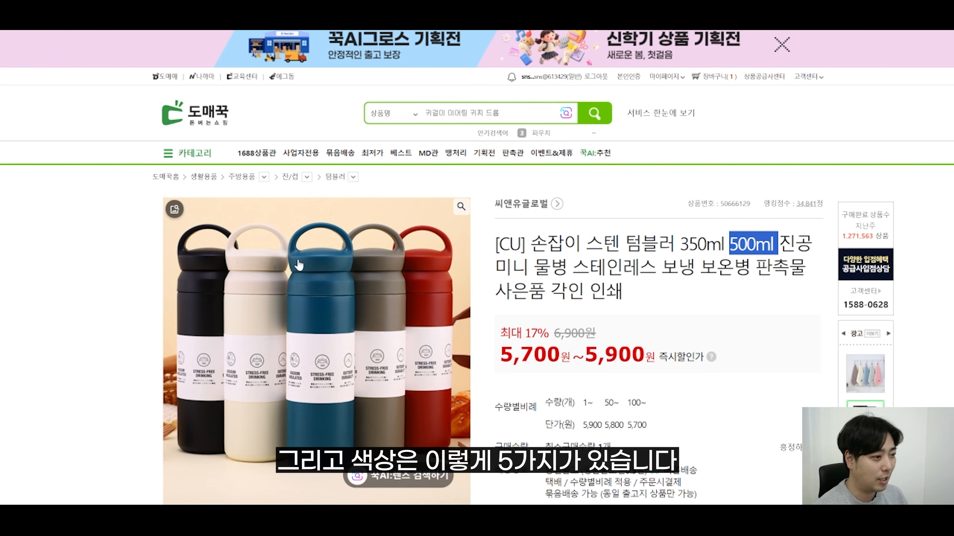
scroll(416, 341, "down", 10)
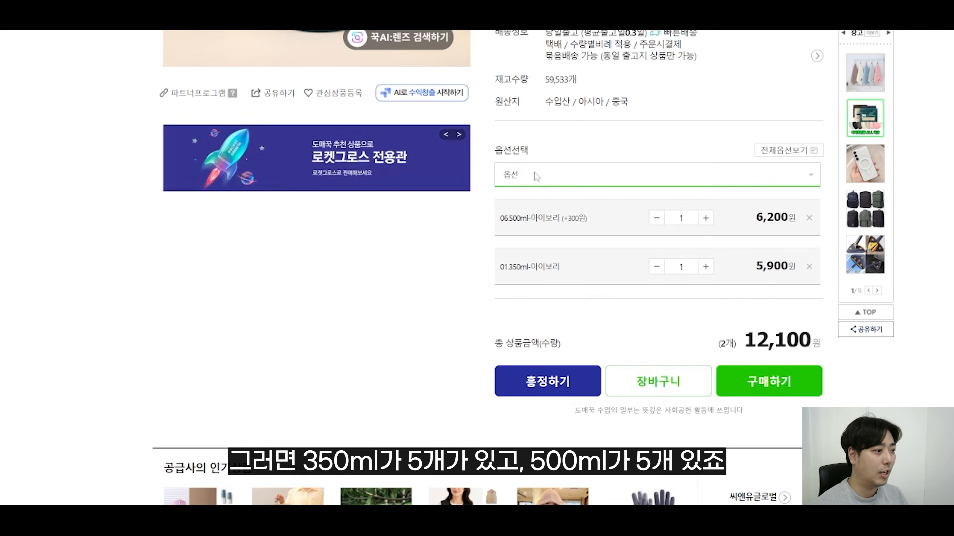
left_click(541, 175)
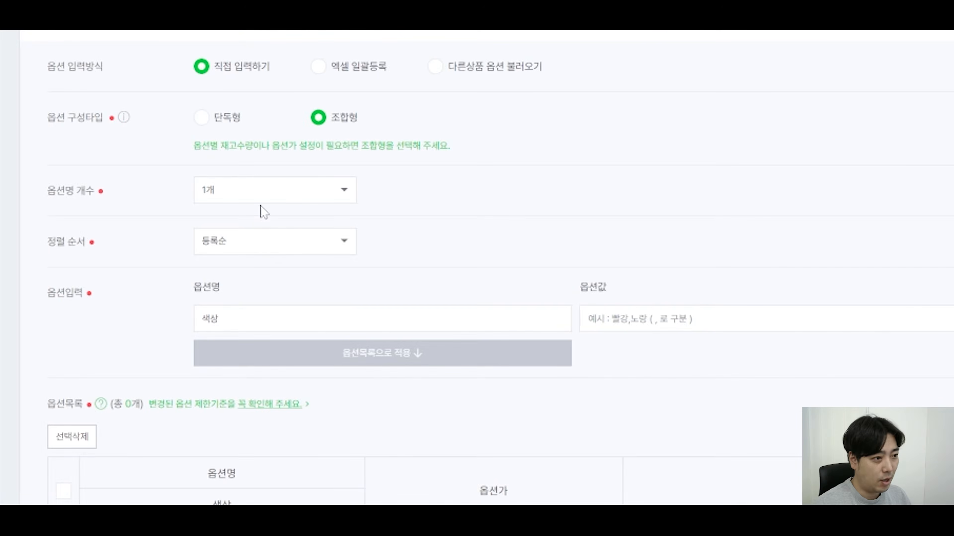
Set the number of option names (옵션명 개수) to 2개 and enter the first option 용량 with the values "350ml,500ml"
left_click(209, 190)
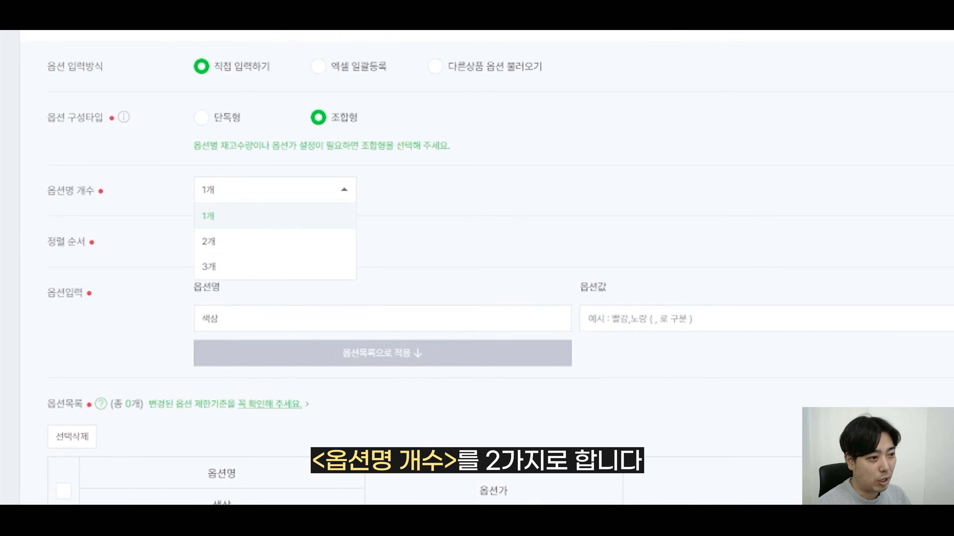
left_click(230, 244)
left_click(556, 319)
type("용랴")
left_click(600, 319)
type("35")
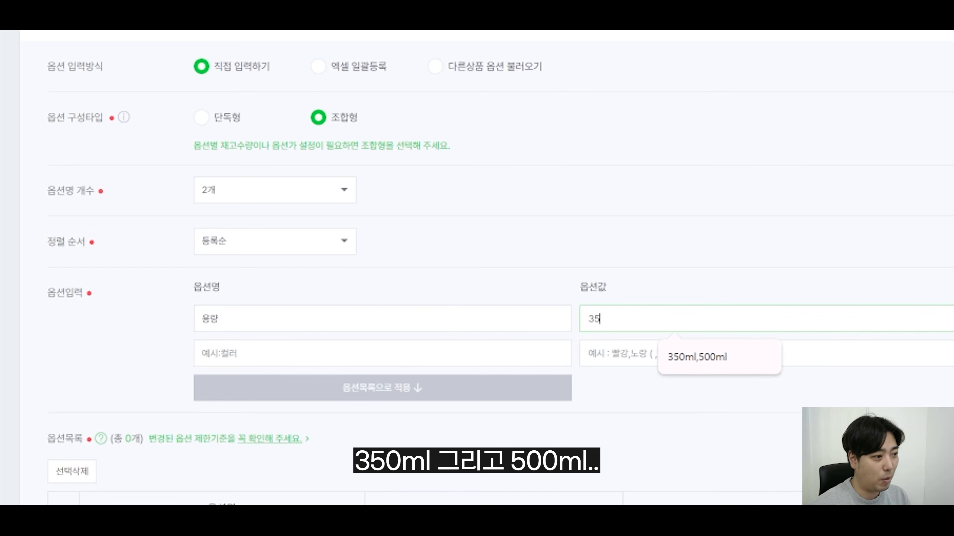
type("0ml,500m")
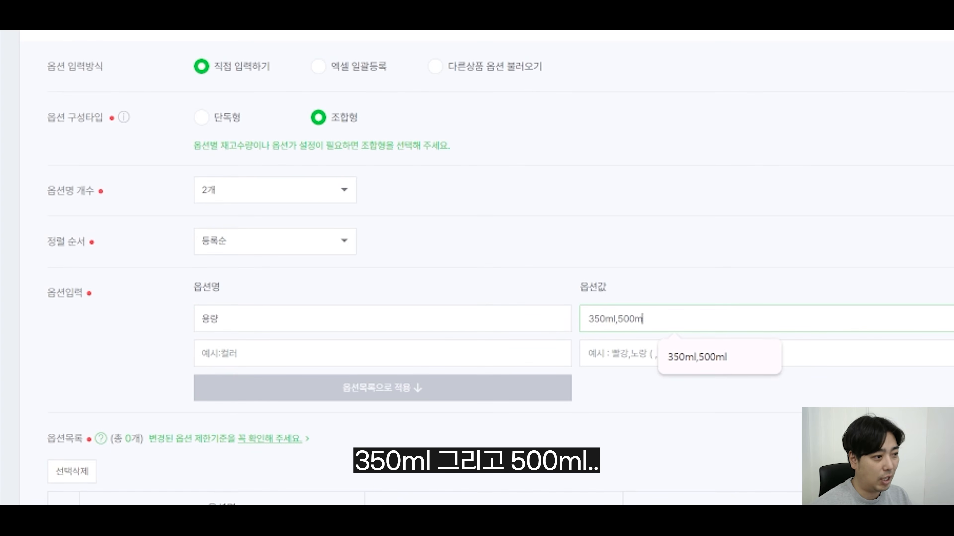
type("l")
Enter the second option 컬러 with the values "아이보리,블랙,블루,레드,올리브", apply both options to the option list and review the combinations
left_click(273, 361)
type("커ㄹ러")
key("Tab")
type("아이보")
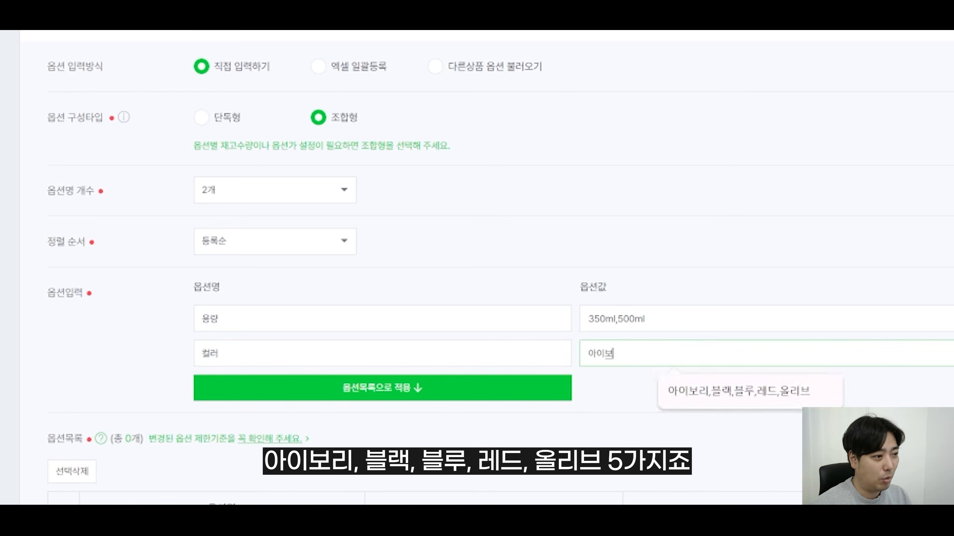
type("리,블랙,블루,레드,올리브")
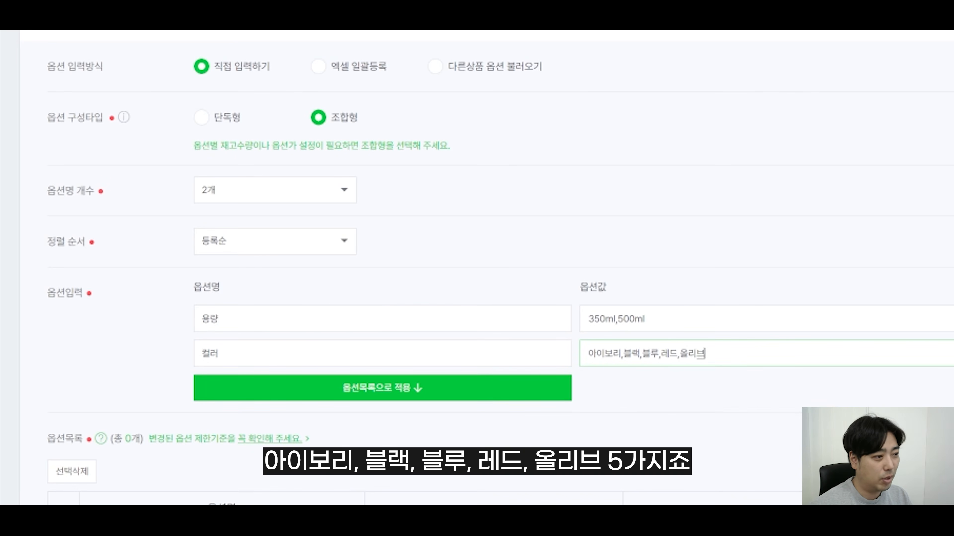
left_click(396, 388)
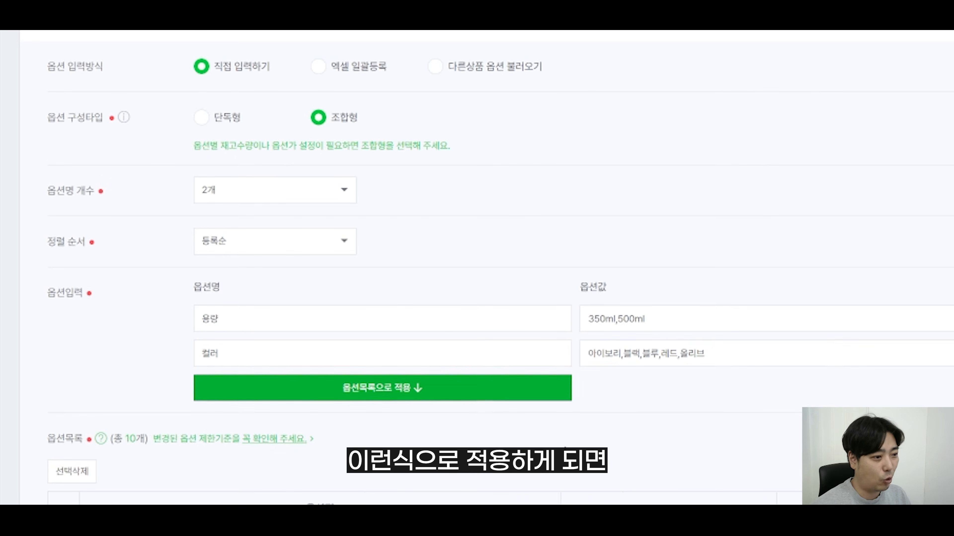
scroll(322, 260, "down", 7)
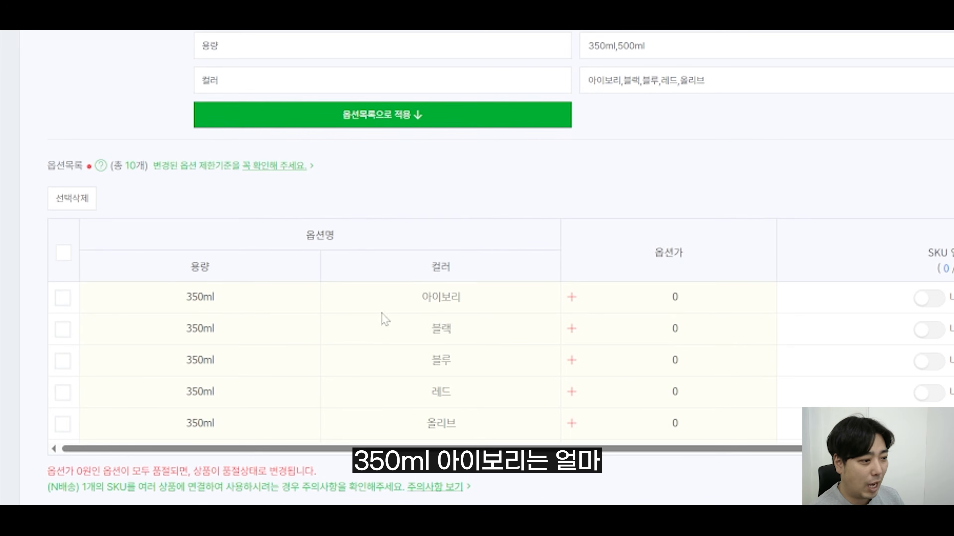
scroll(379, 356, "down", 4)
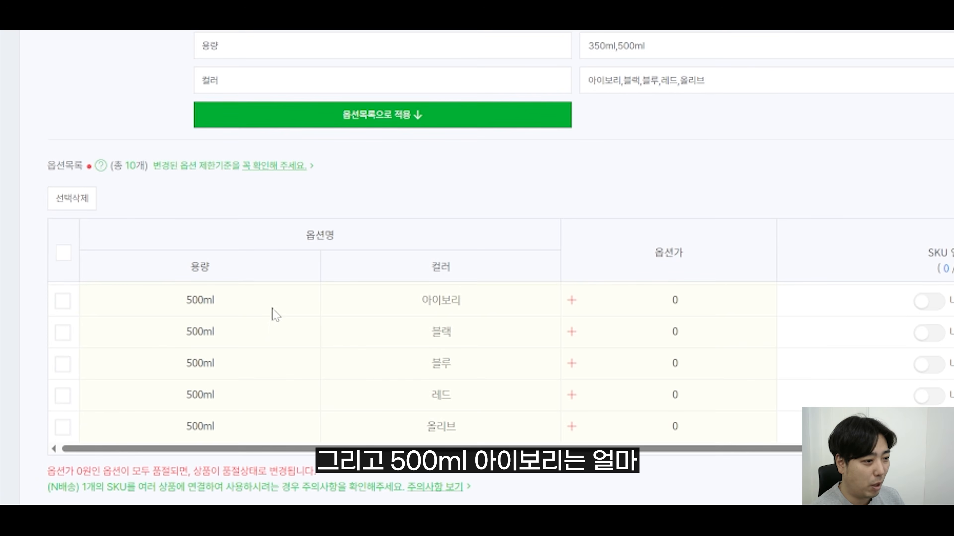
Select all five 500ml combinations in the option list and bulk-apply an option price (옵션가) of +2000
scroll(678, 319, "up", 4)
scroll(626, 314, "down", 4)
scroll(548, 355, "up", 4)
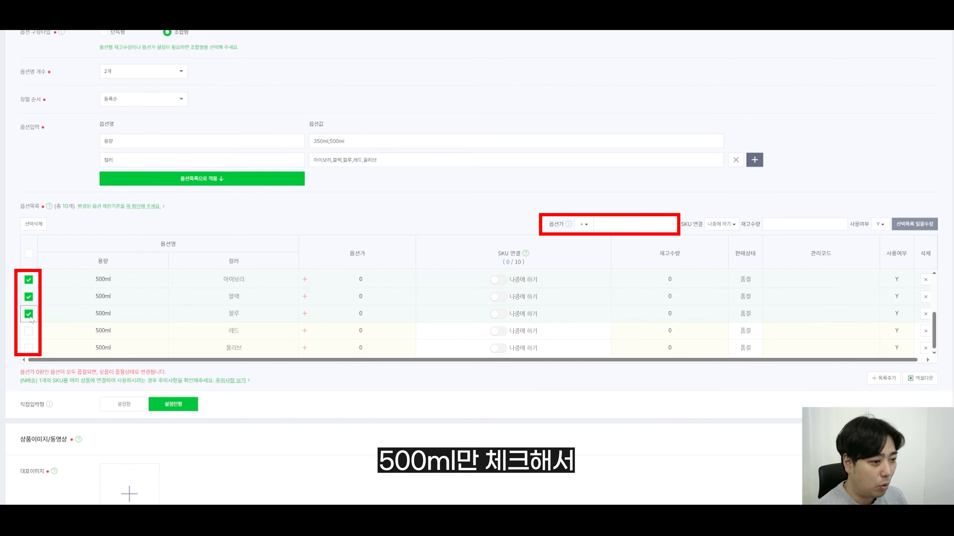
left_click(29, 331)
left_click(31, 348)
left_click(666, 221)
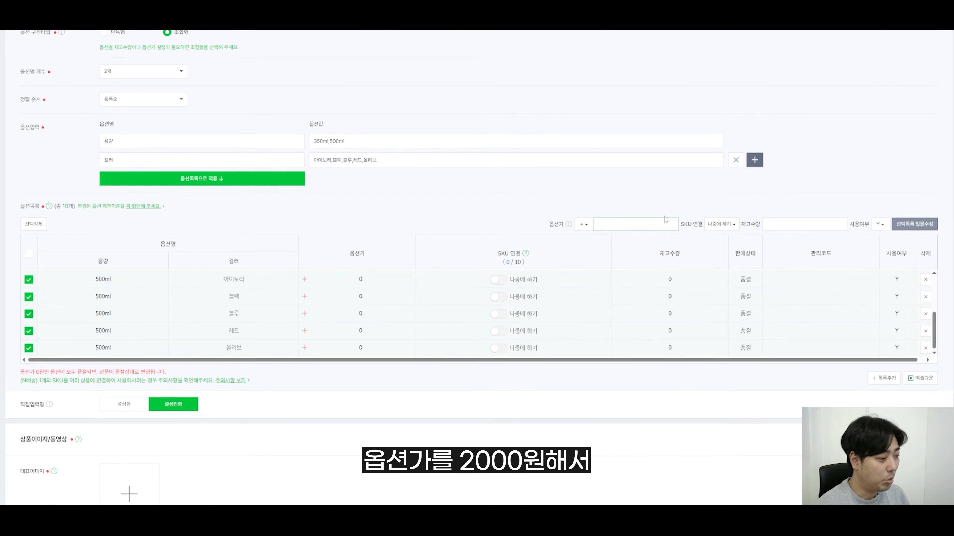
left_click(907, 225)
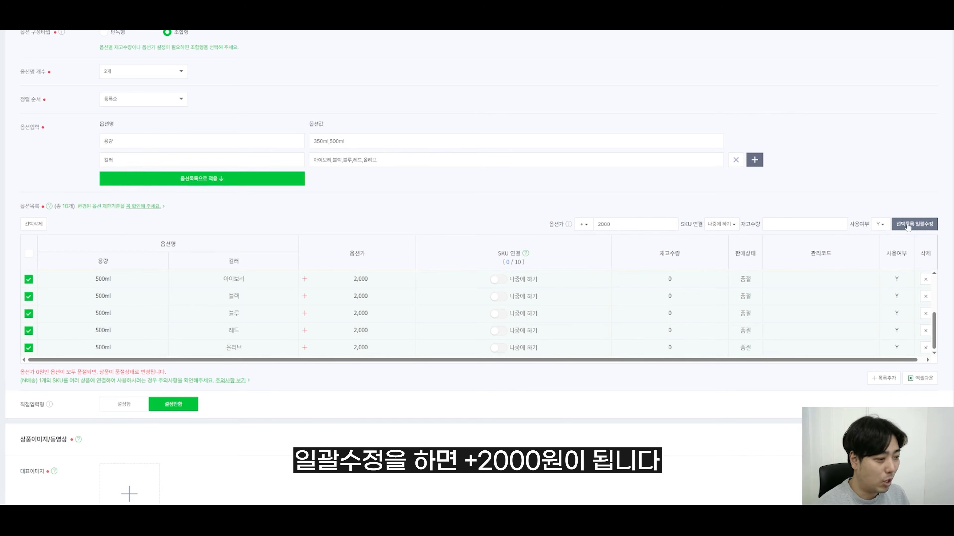
Select every combination in the option list and bulk-apply a stock quantity (재고수량) of 99999
scroll(322, 334, "up", 2)
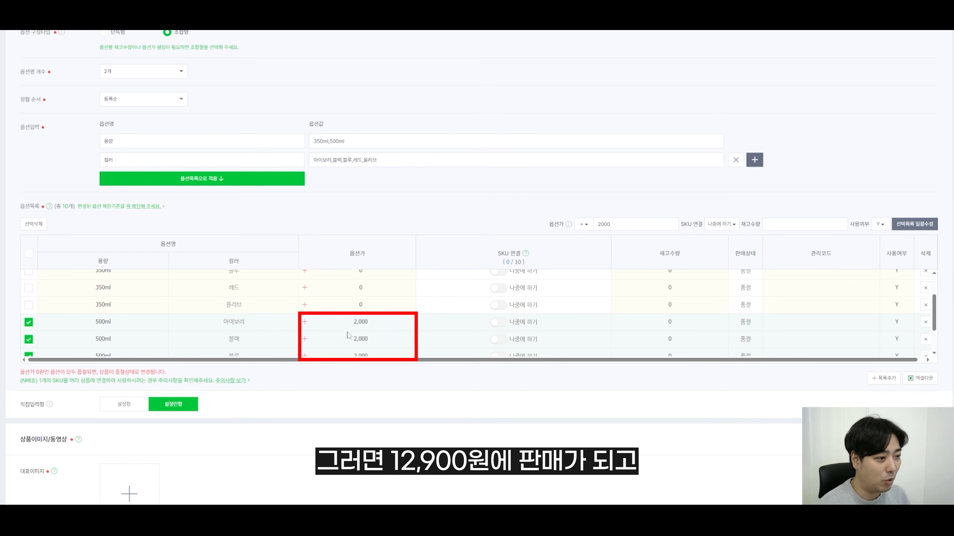
scroll(161, 273, "up", 2)
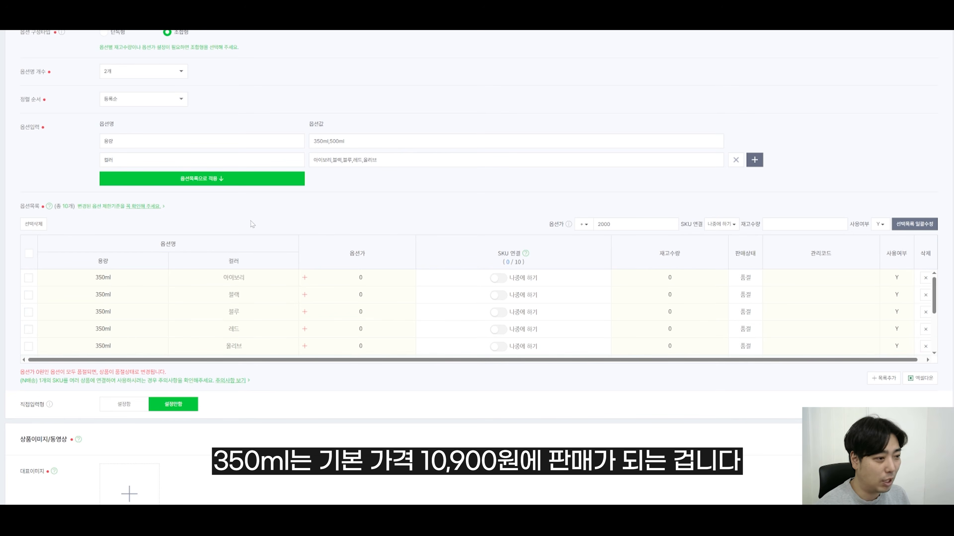
scroll(252, 224, "up", 15)
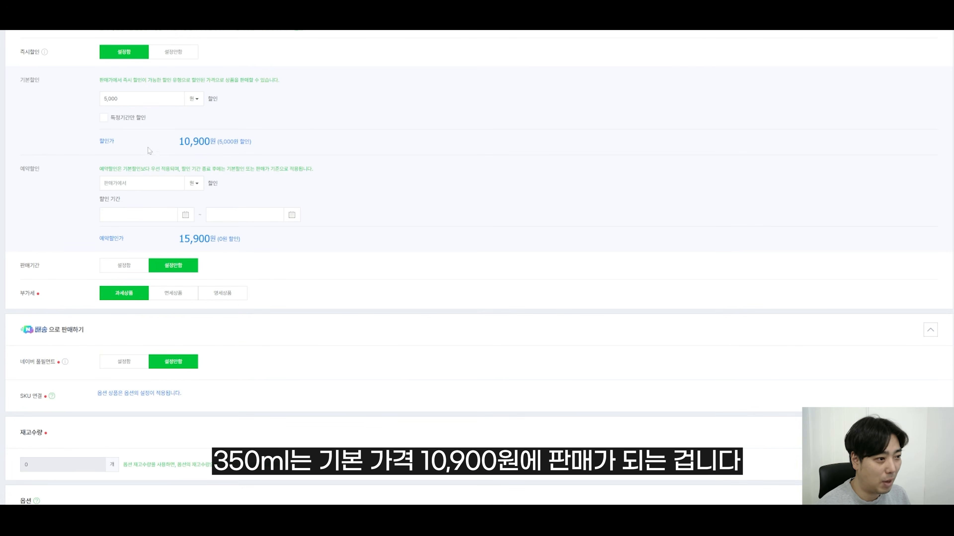
scroll(370, 305, "down", 15)
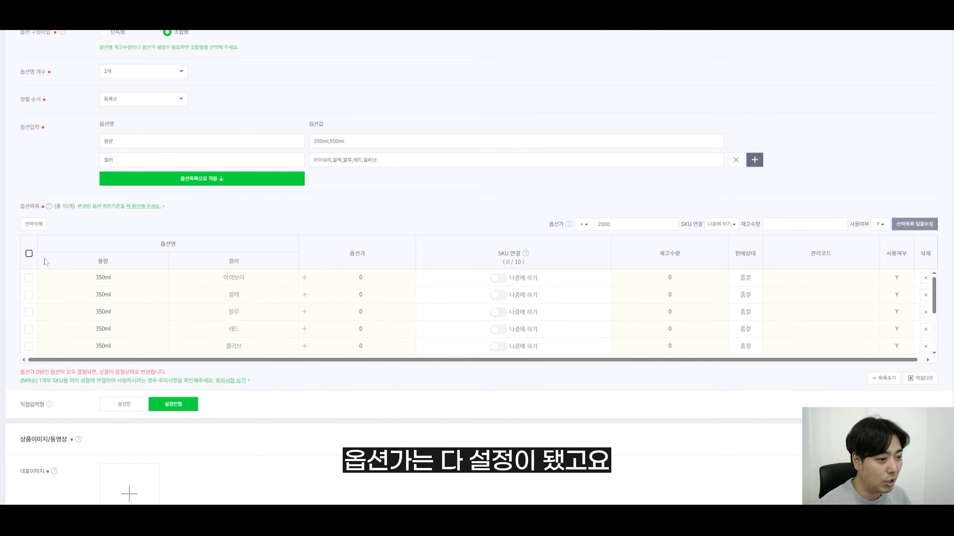
left_click(29, 254)
left_click(767, 224)
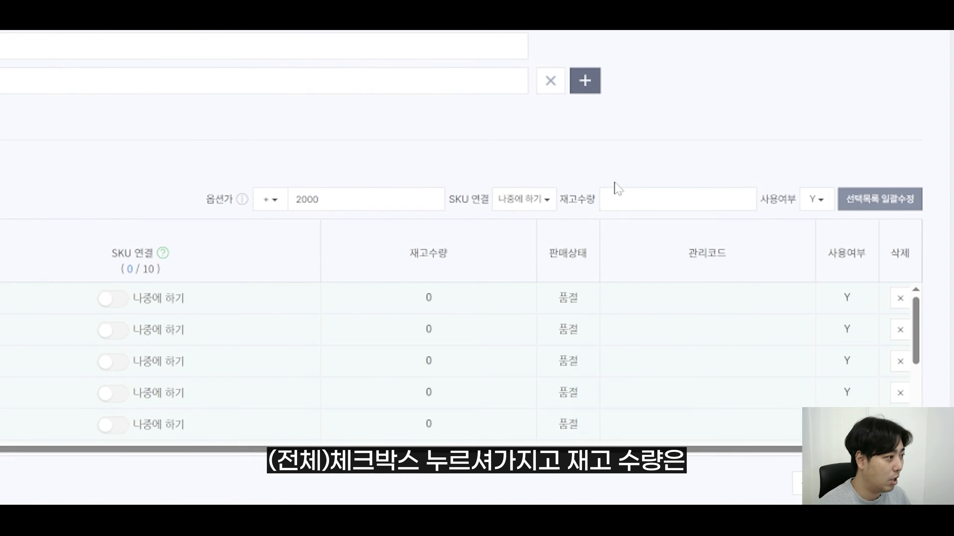
type("99999")
left_click(850, 203)
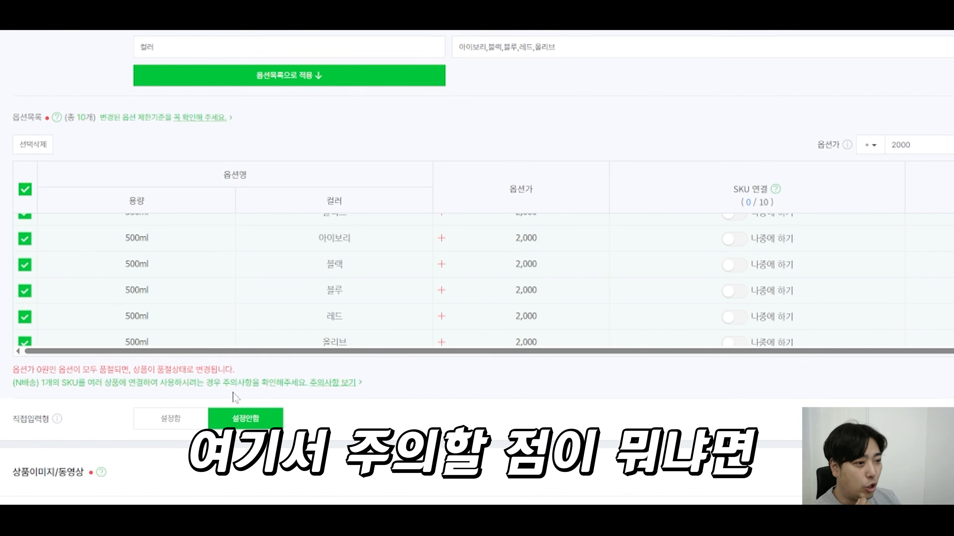
Check the first option's capacity, then replace 900ml at the end of the product name (상품명) with 350ml
scroll(133, 469, "up", 5)
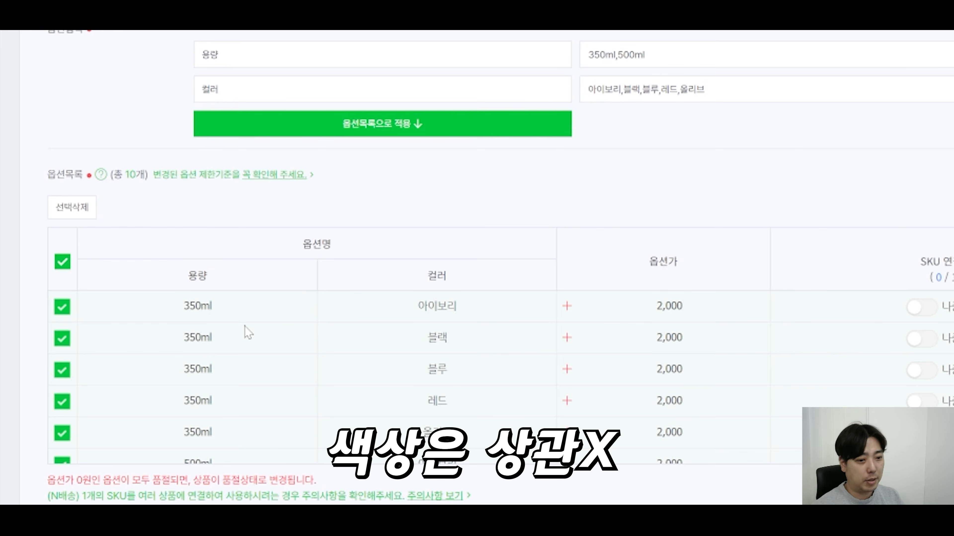
double_click(173, 315)
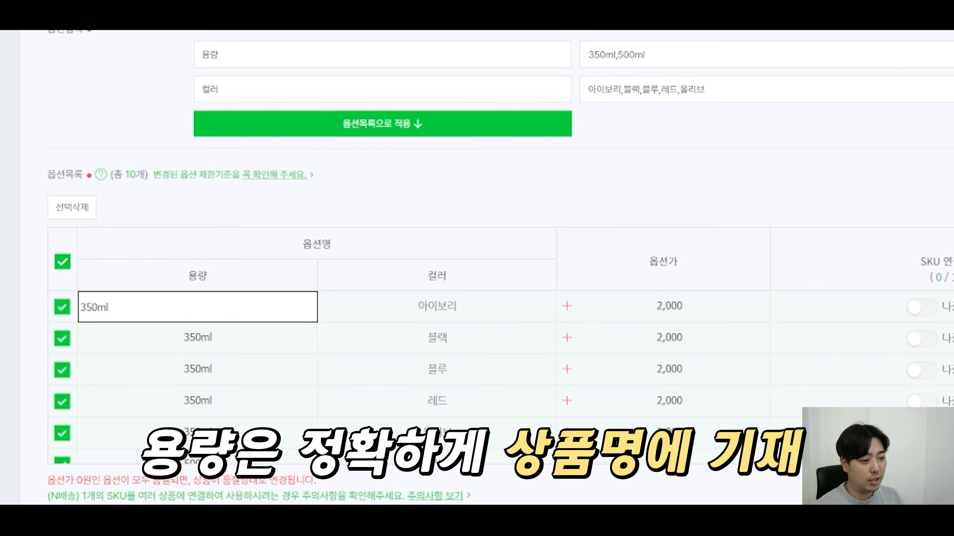
left_click(202, 199)
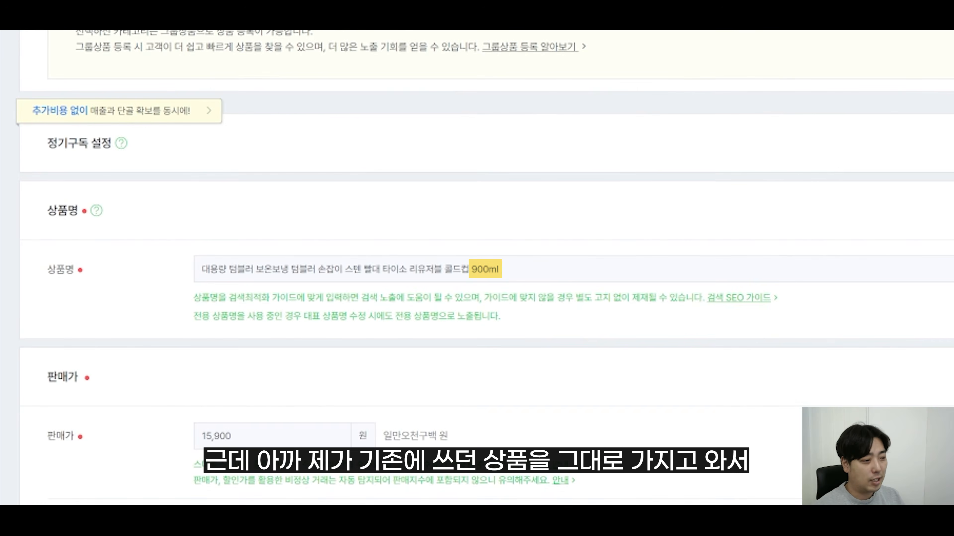
left_click(499, 270)
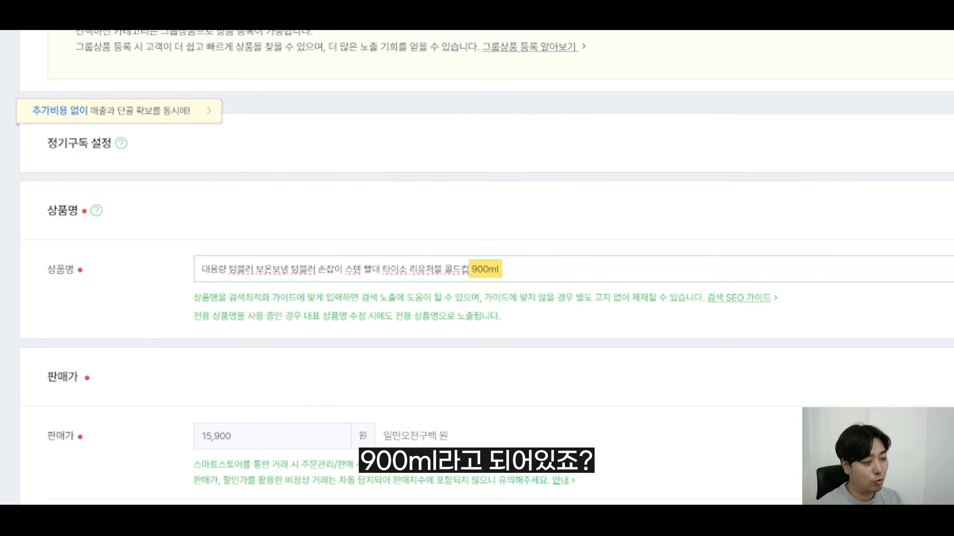
key("BackSpace")
key("BackSpace")
key("BackSpace")
key("BackSpace")
key("BackSpace")
type("350ml")
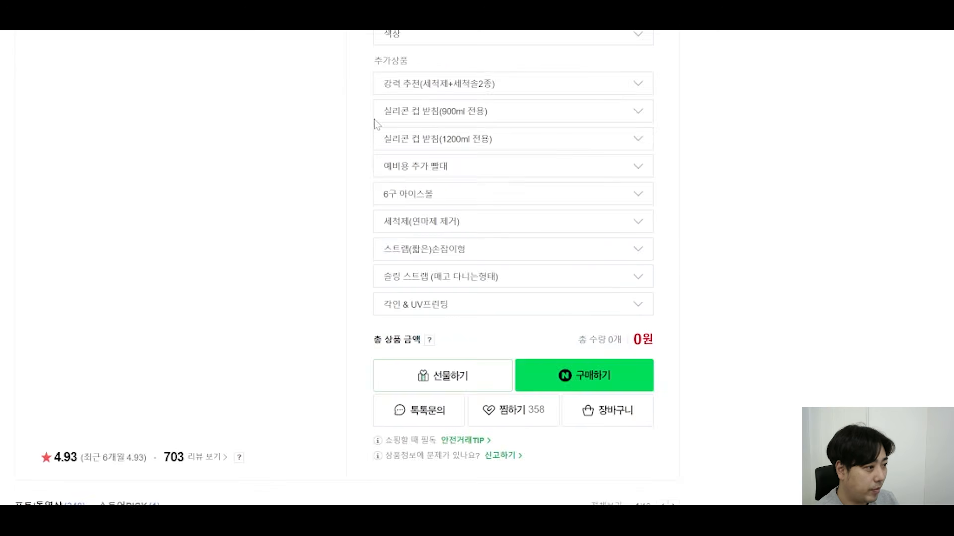
Switch to the TYESO tumbler listing in the shopping site and compare its capacity (용량) options with the capacity in its title
scroll(373, 124, "up", 5)
left_click(436, 253)
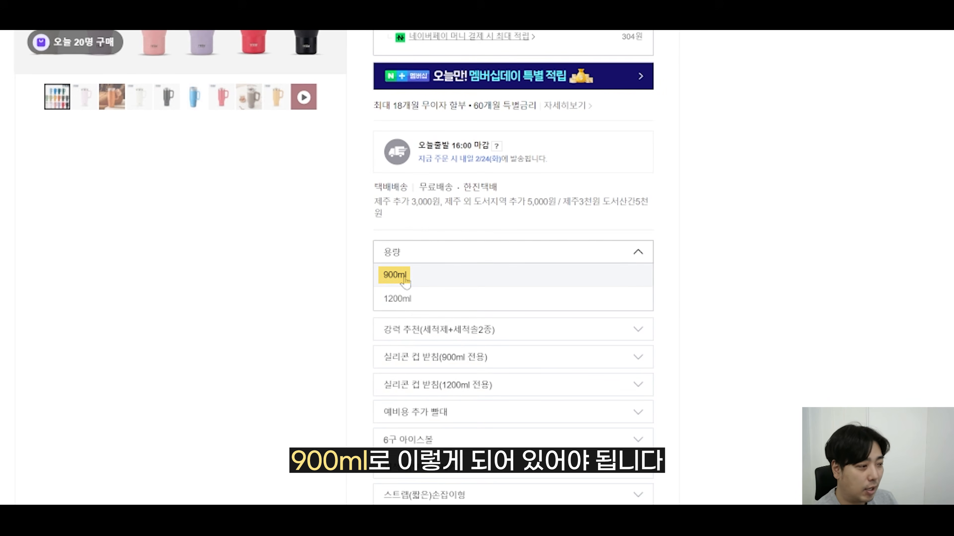
left_click(394, 276)
left_click(411, 256)
scroll(451, 248, "up", 2)
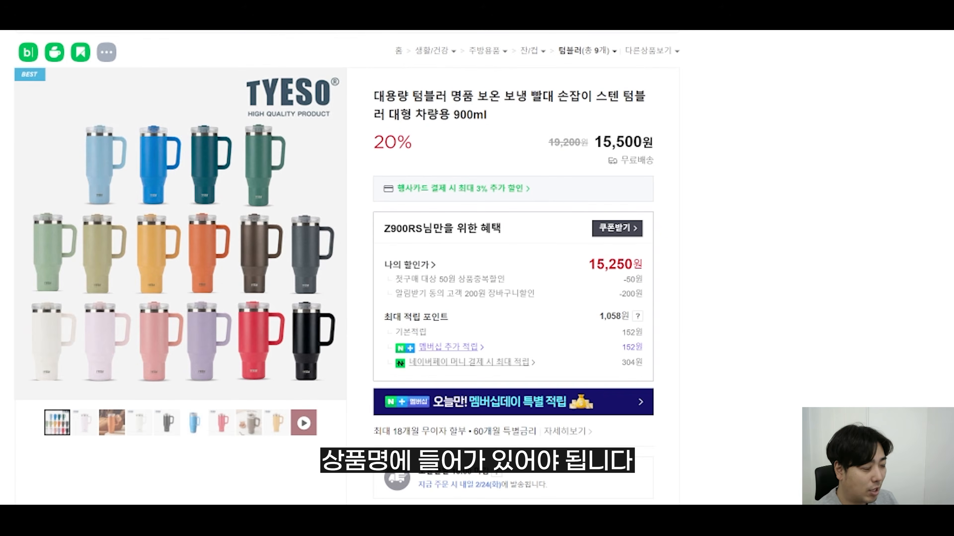
scroll(443, 270, "down", 10)
left_click(424, 190)
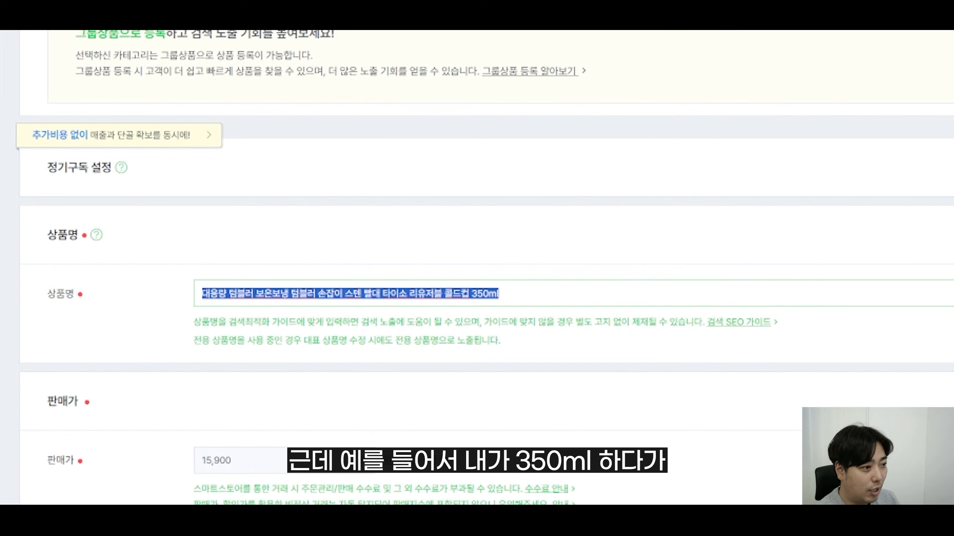
Replace 350ml at the end of the product name (상품명) with 900ml in the product registration form
left_click(499, 293)
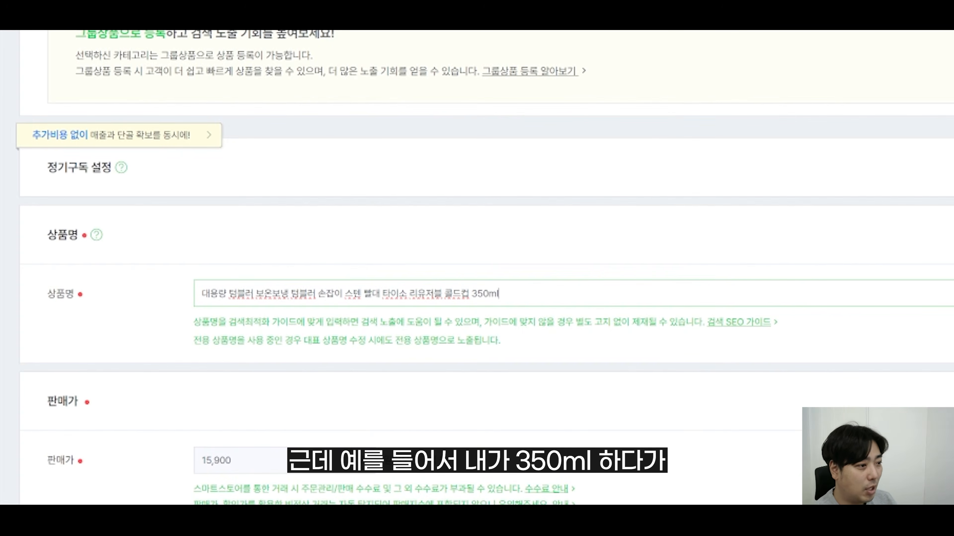
key("BackSpace")
key("BackSpace")
key("BackSpace")
key("BackSpace")
key("BackSpace")
key("BackSpace")
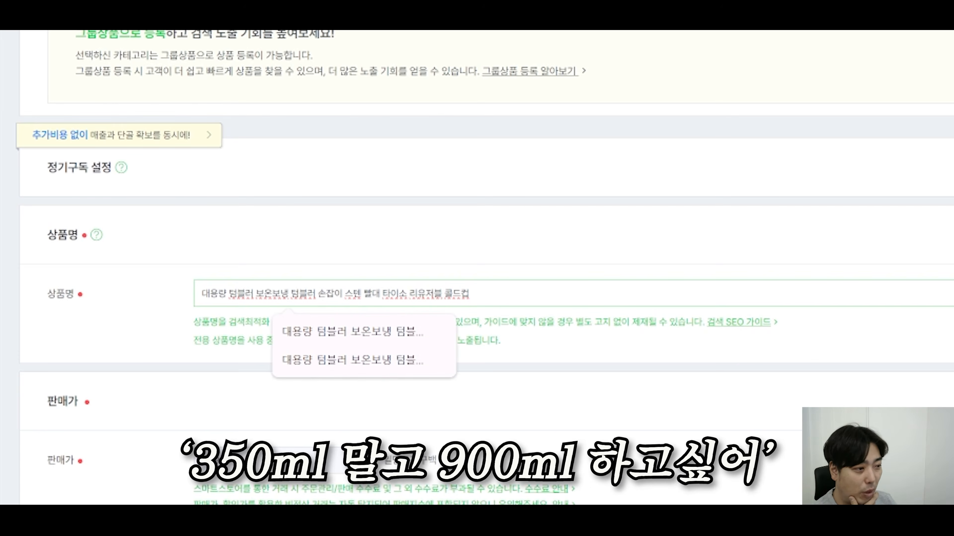
type("900ml")
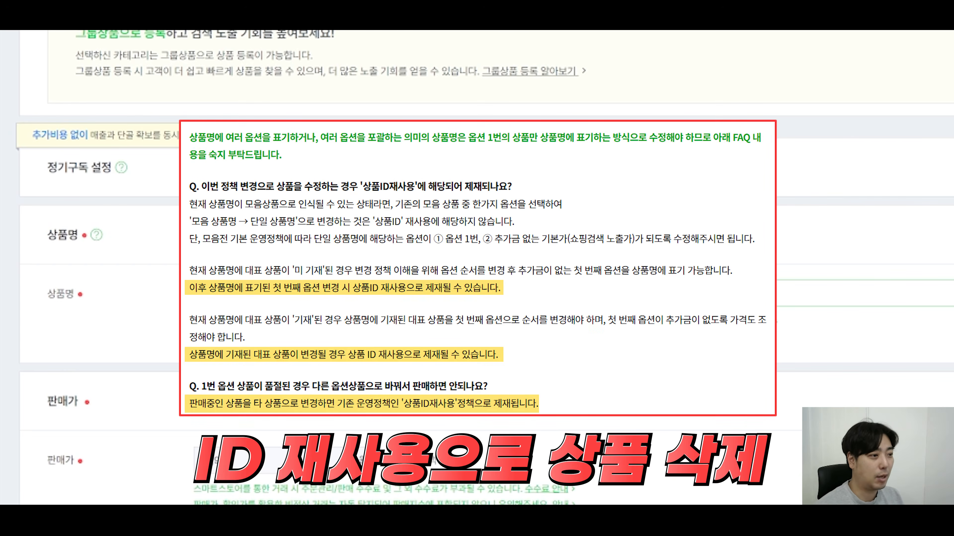
Change the capacity at the end of the product name back to 350ml and check it against the option list
key("shift+Left")
key("shift+Left")
key("shift+Left")
key("shift+Left")
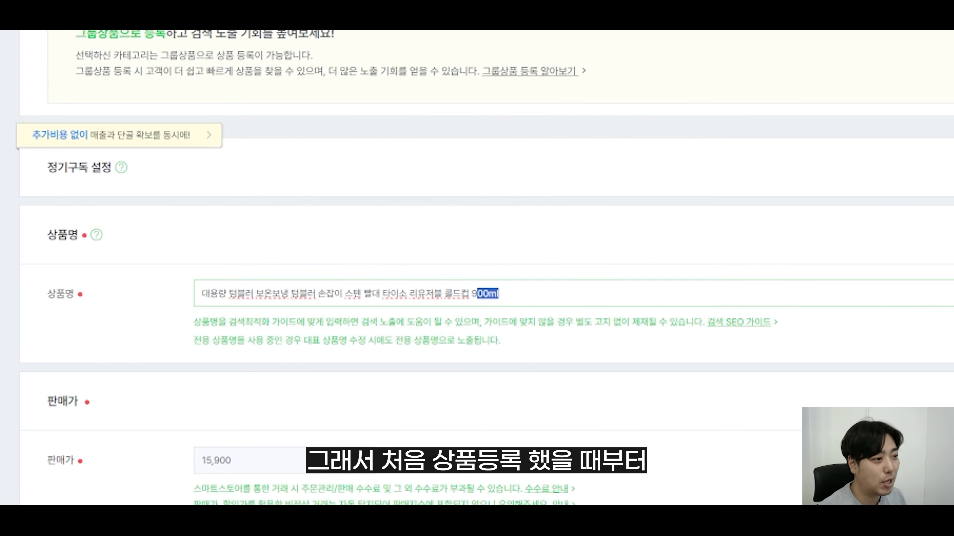
key("Right")
key("BackSpace")
key("BackSpace")
key("BackSpace")
key("BackSpace")
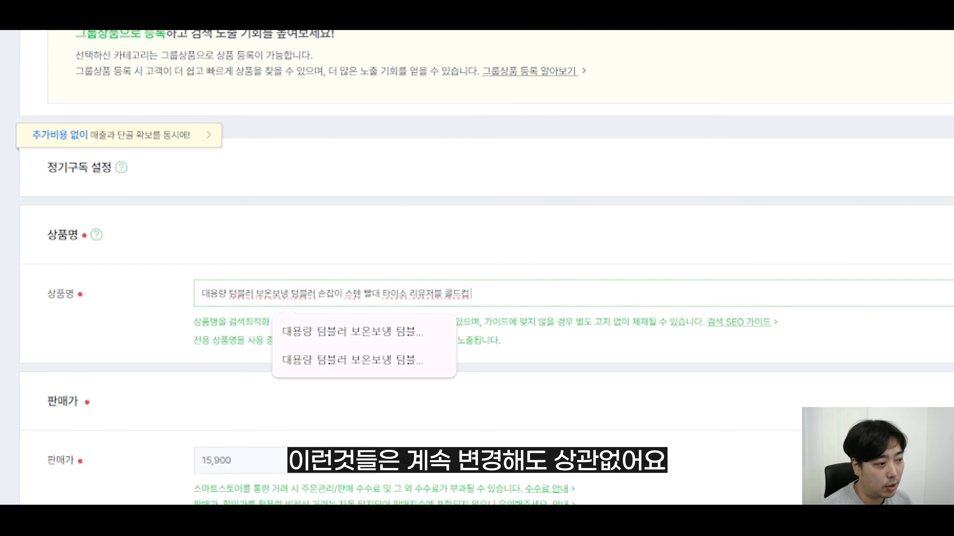
scroll(468, 336, "up", 2)
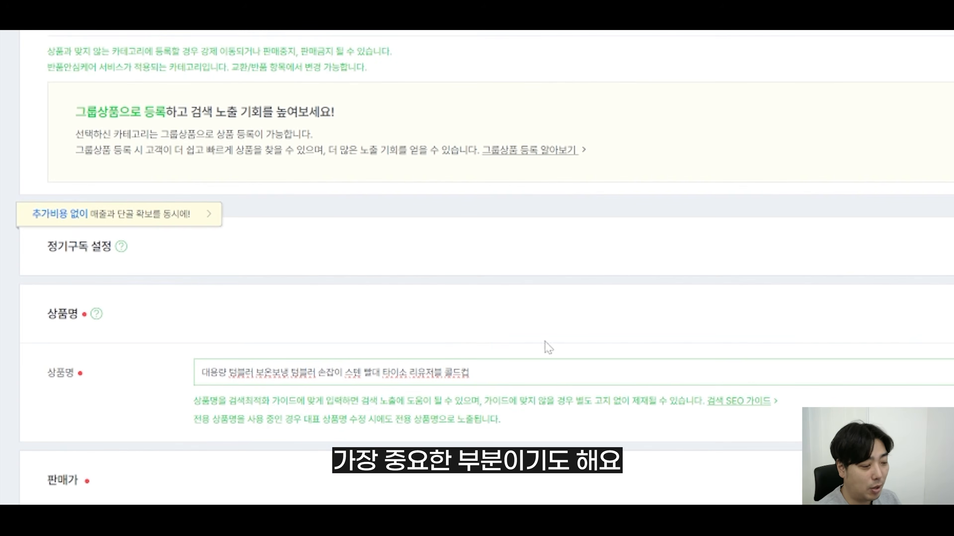
type("350ml")
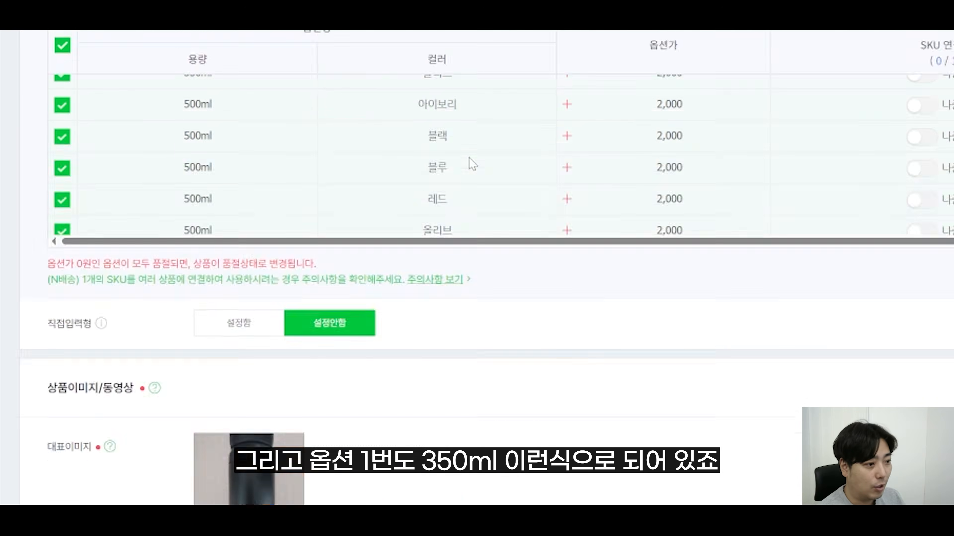
scroll(468, 164, "up", 4)
scroll(241, 277, "up", 5)
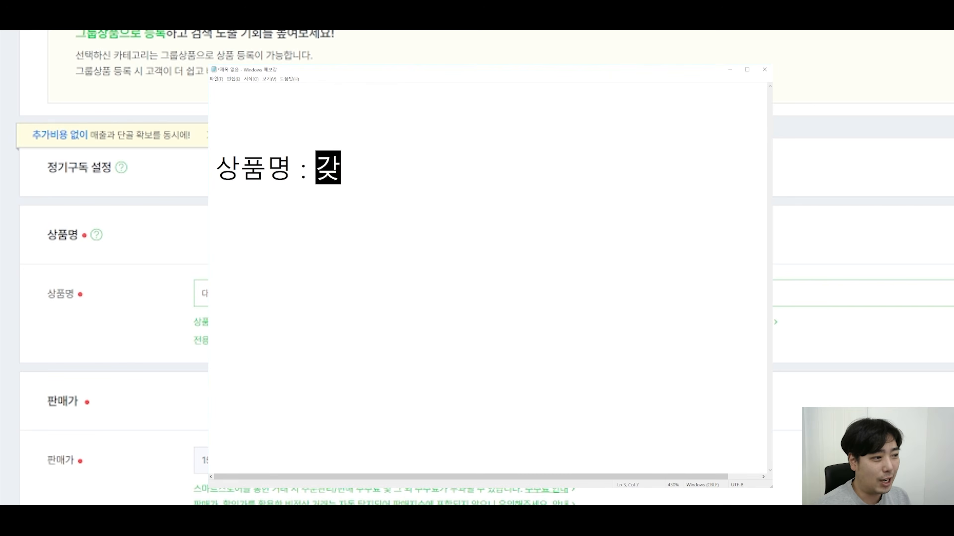
Write the note "상품명 : 가장 왼쪽에 키워드를 넣엇을때" and below it "상위노출이 잘된다 o x?" in Notepad (메모장)
type("장 왼쪽에 키")
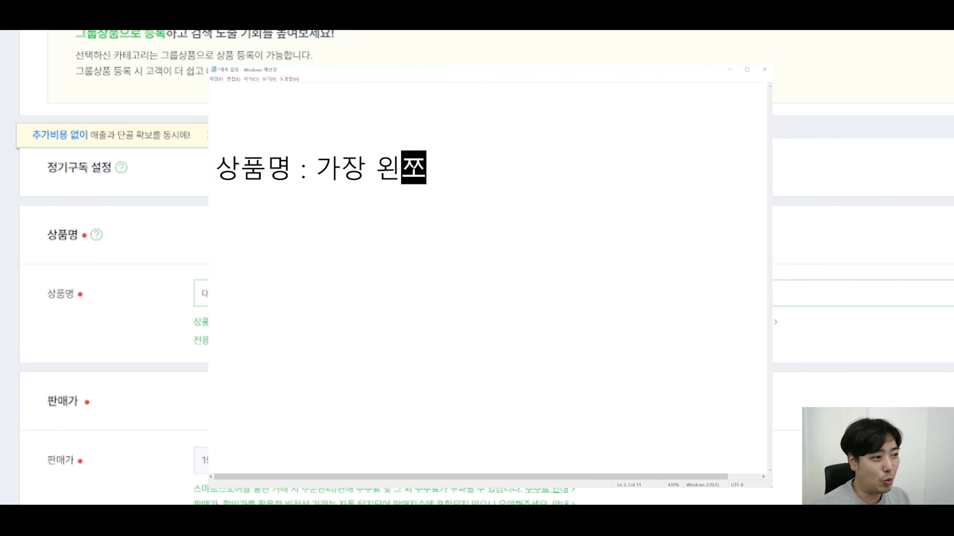
type("워드를 넣엇을ㄸ")
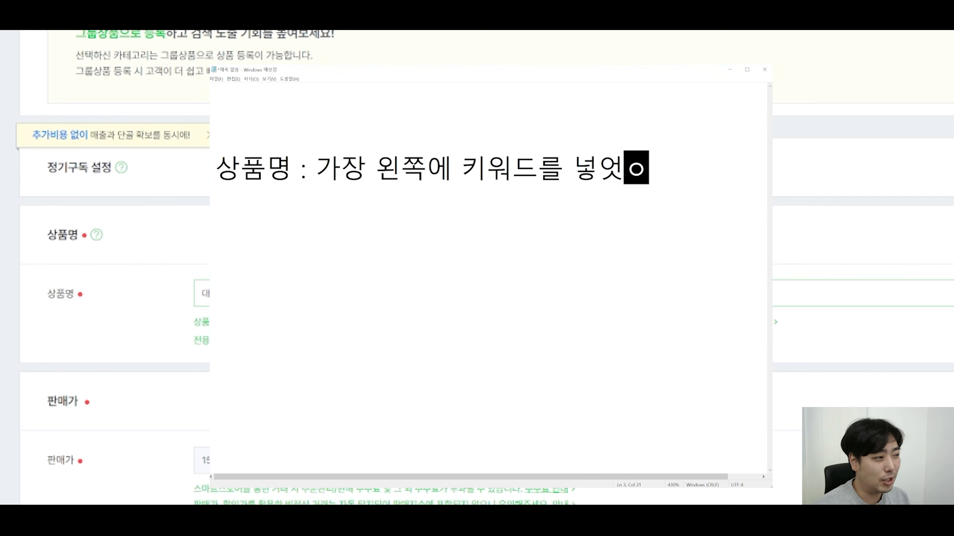
type("ㅐ")
key("Return")
key("Return")
type("상위노출이 잘된다")
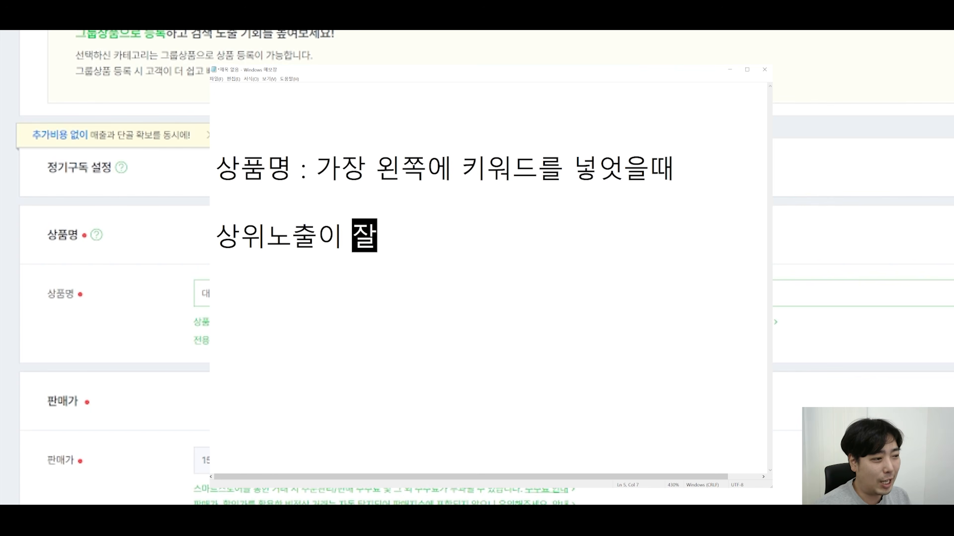
type(" o x?")
key("Return")
key("Return")
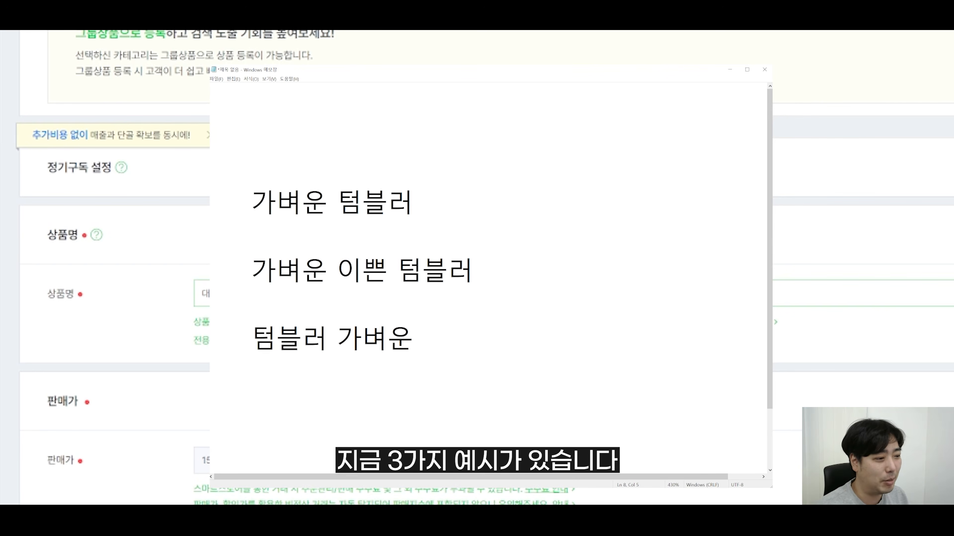
Highlight the words in the three examples 가벼운 텀블러, 가벼운 이쁜 텀블러 and 텀블러 가벼운 to compare their keyword order
left_click_drag(413, 201, 251, 202)
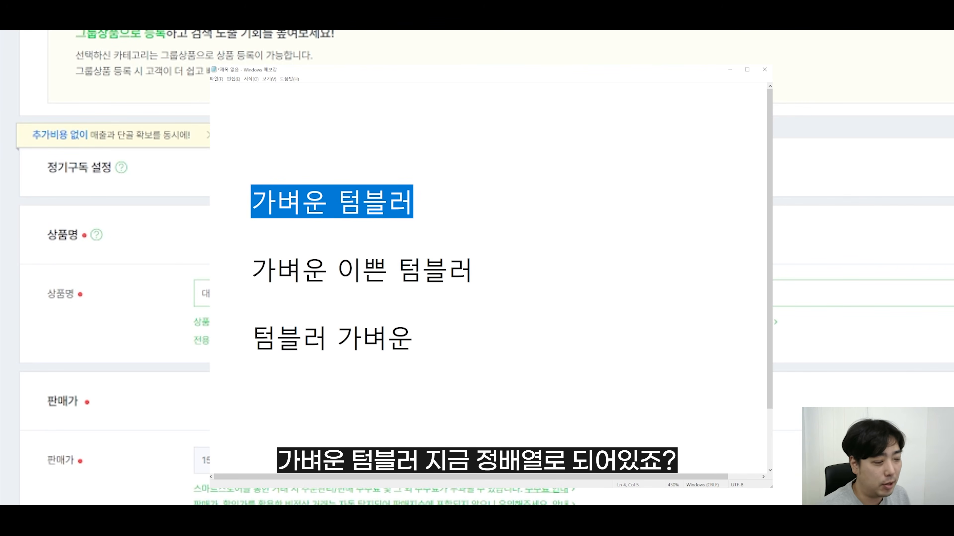
left_click(275, 270)
left_click_drag(250, 270, 337, 270)
left_click_drag(474, 269, 397, 270)
left_click_drag(328, 337, 251, 337)
left_click_drag(413, 337, 269, 201)
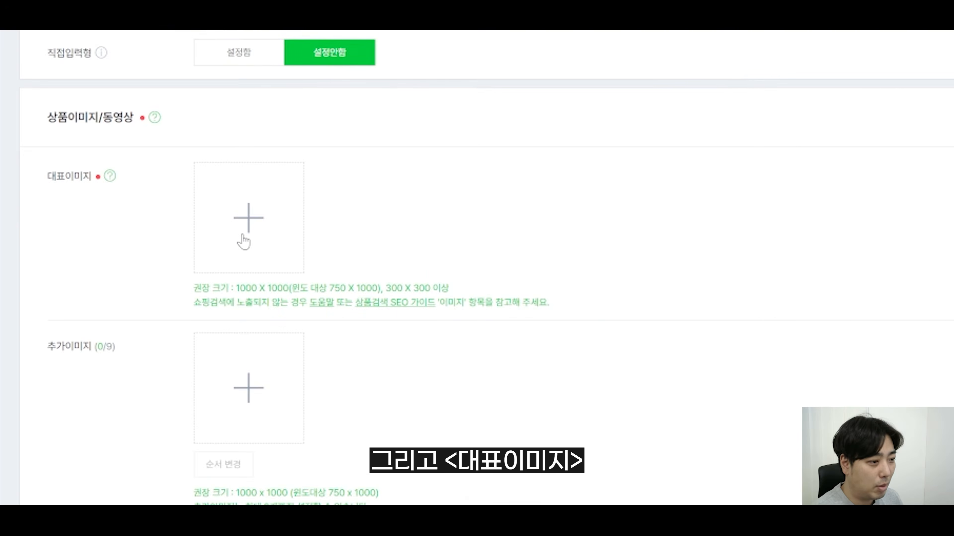
Switch to the tumbler's 도매꾹 product page and examine its image usage permission (상세설명 이미지 사용여부) and detail images
scroll(296, 347, "down", 10)
scroll(295, 348, "up", 9)
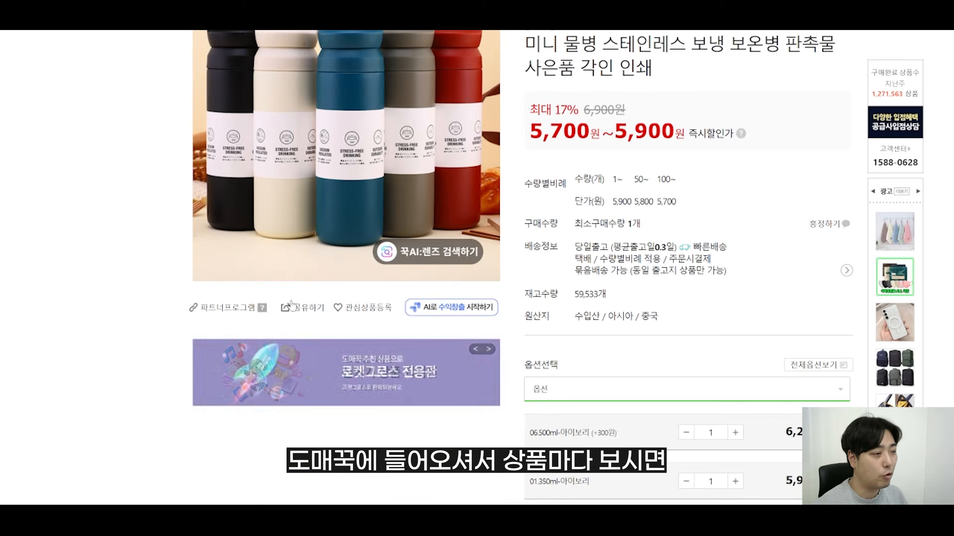
scroll(288, 307, "up", 6)
left_click(336, 177)
scroll(360, 216, "down", 20)
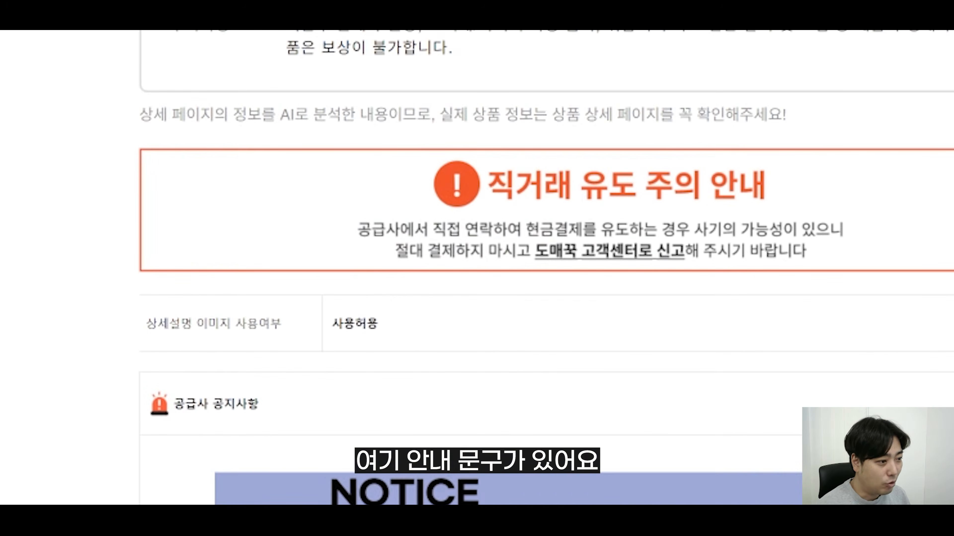
left_click_drag(145, 323, 283, 327)
left_click_drag(379, 324, 331, 335)
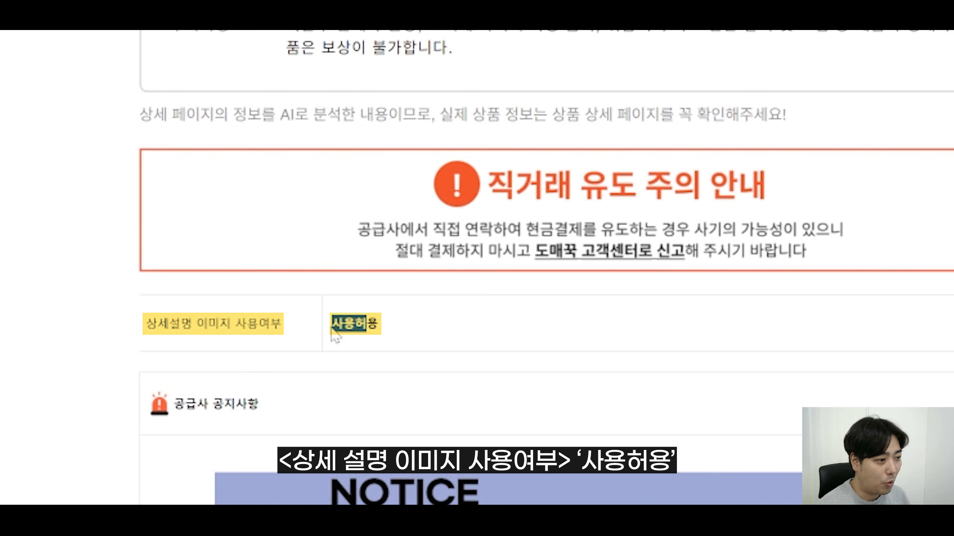
scroll(331, 338, "down", 15)
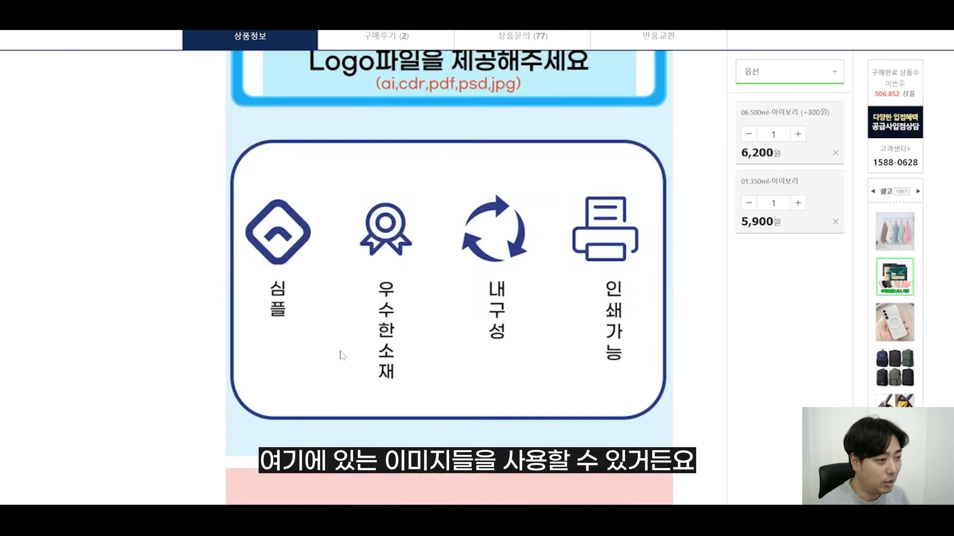
Open the Chrome Web Store, search for fatkun and open the page of the extension Fatkun 이미지 일괄 다운로드
scroll(342, 355, "down", 20)
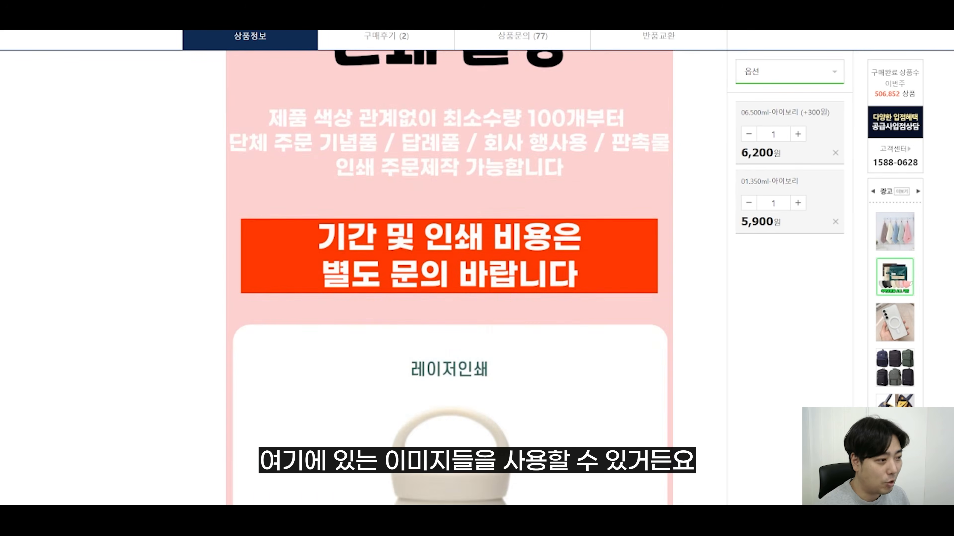
scroll(198, 361, "down", 20)
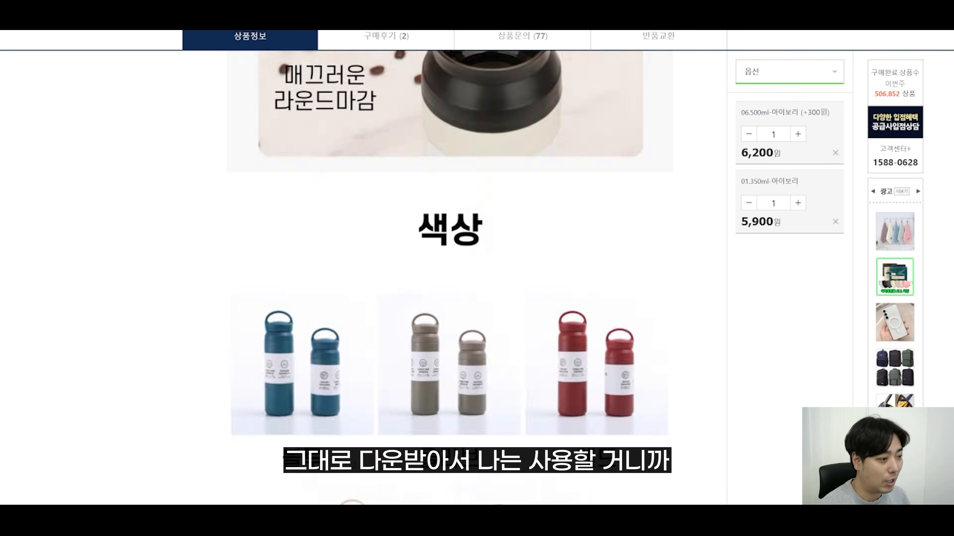
scroll(198, 361, "down", 10)
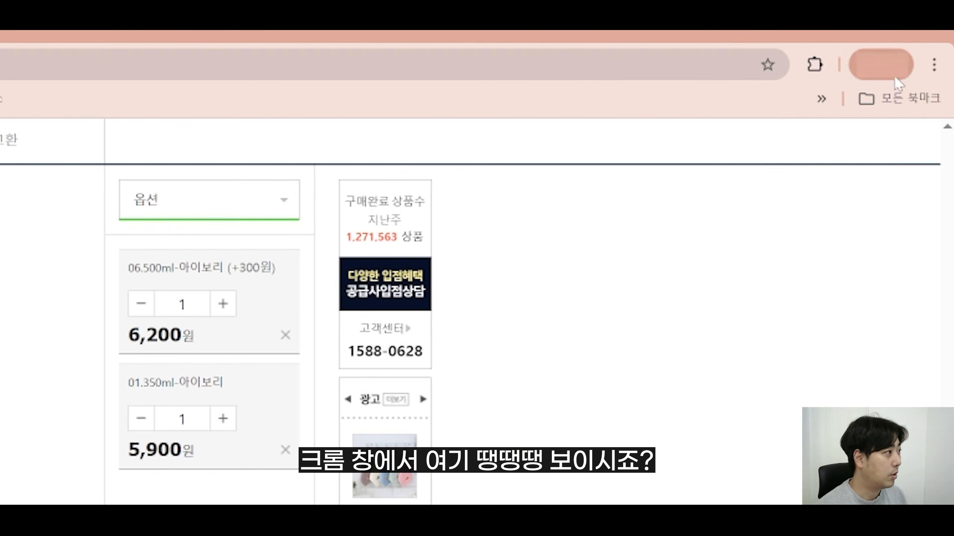
left_click(935, 71)
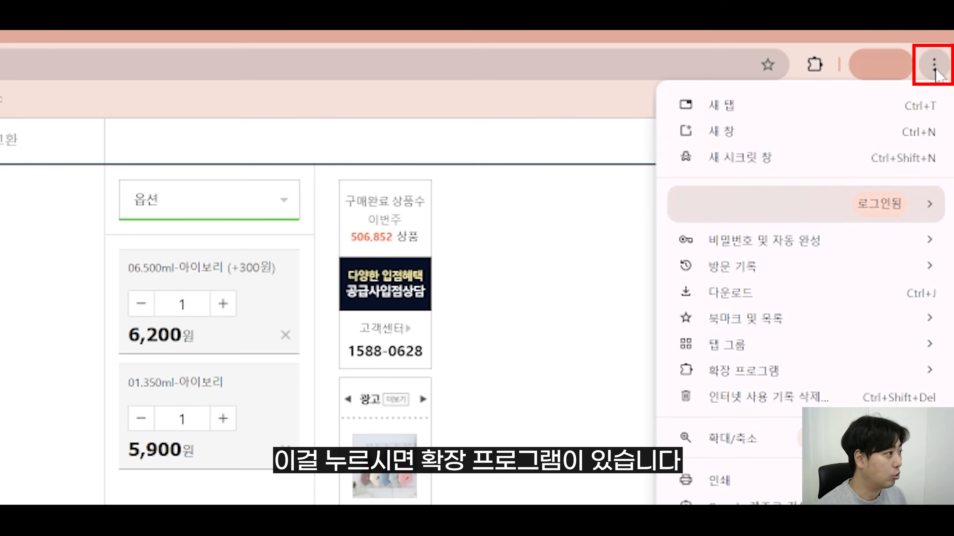
mouse_move(764, 376)
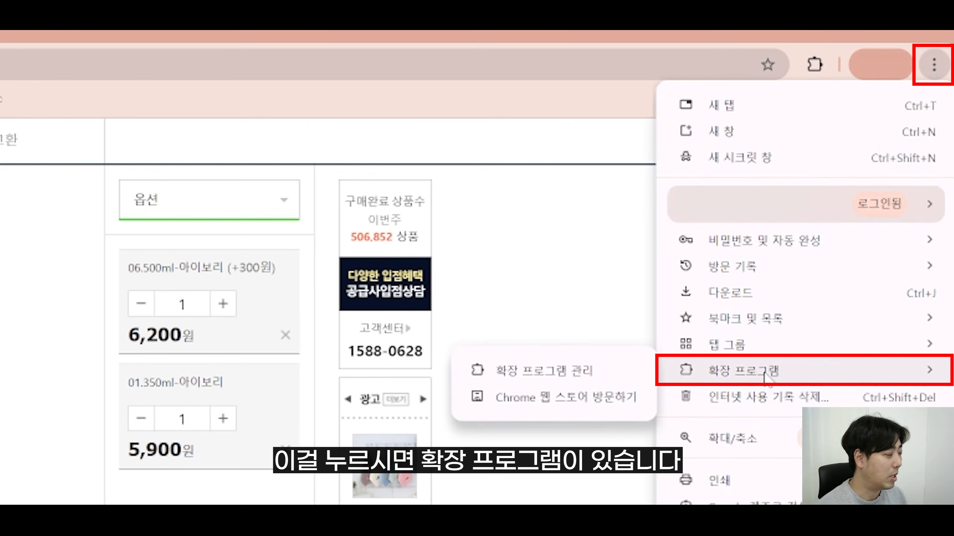
left_click(592, 398)
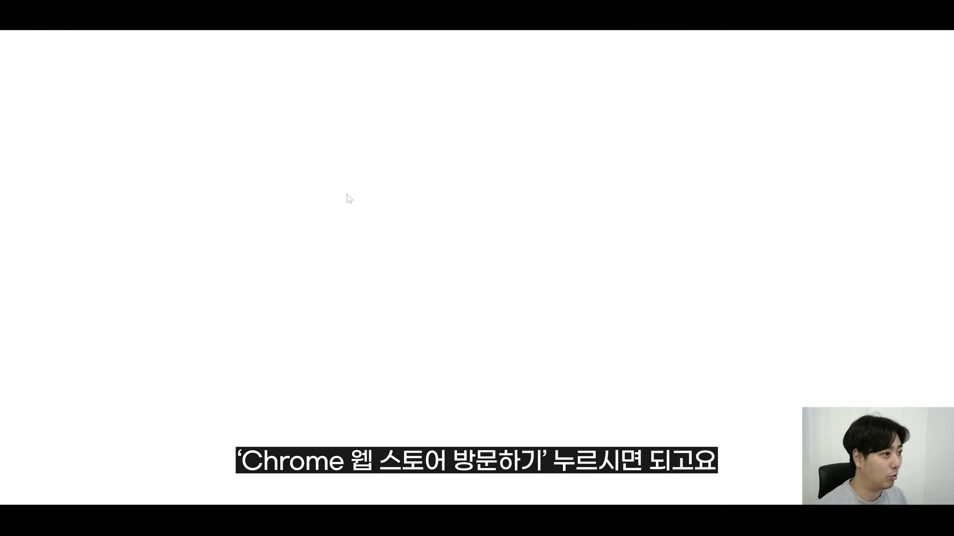
type("fatkun")
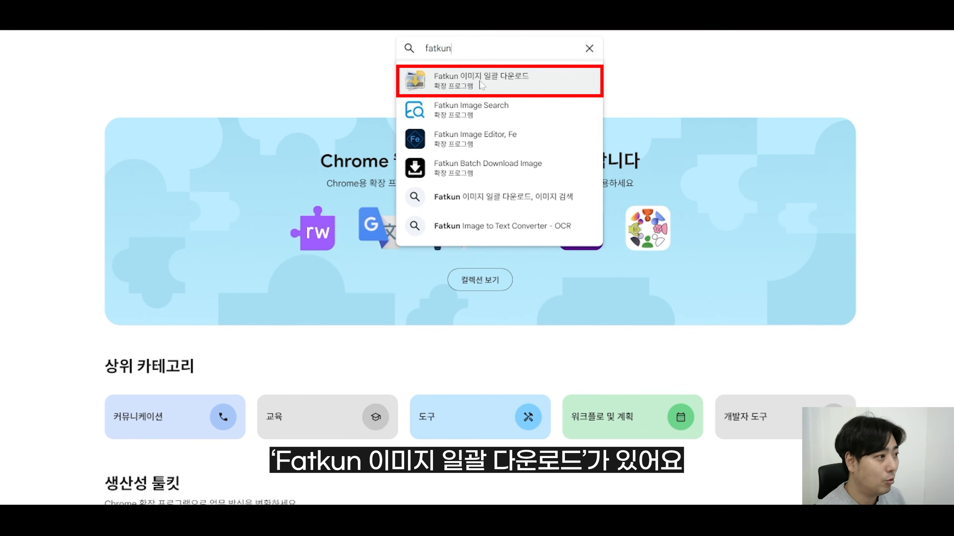
left_click(482, 86)
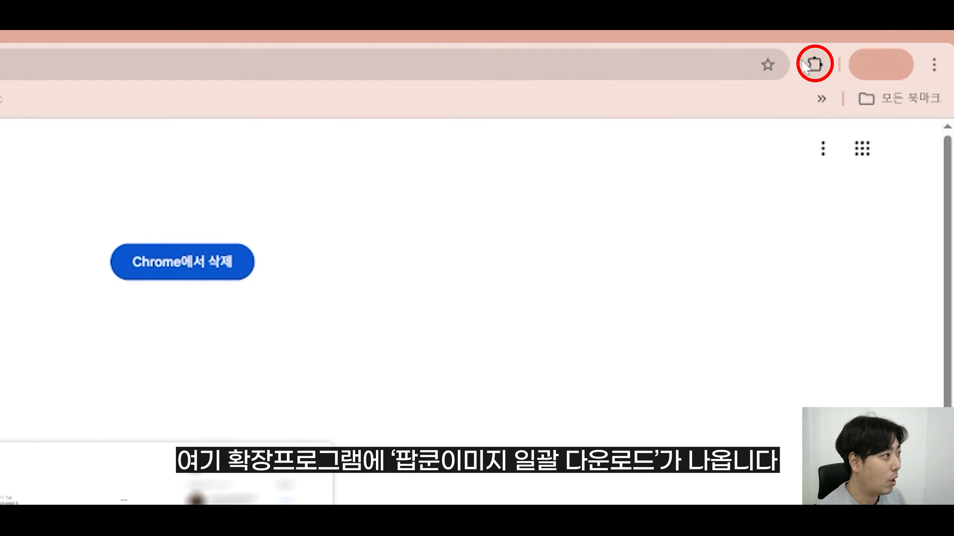
Collect all images of the tumbler's product page with Fatkun's current-tab download (현재 탭 다운로드) and invert the image selection
left_click(814, 64)
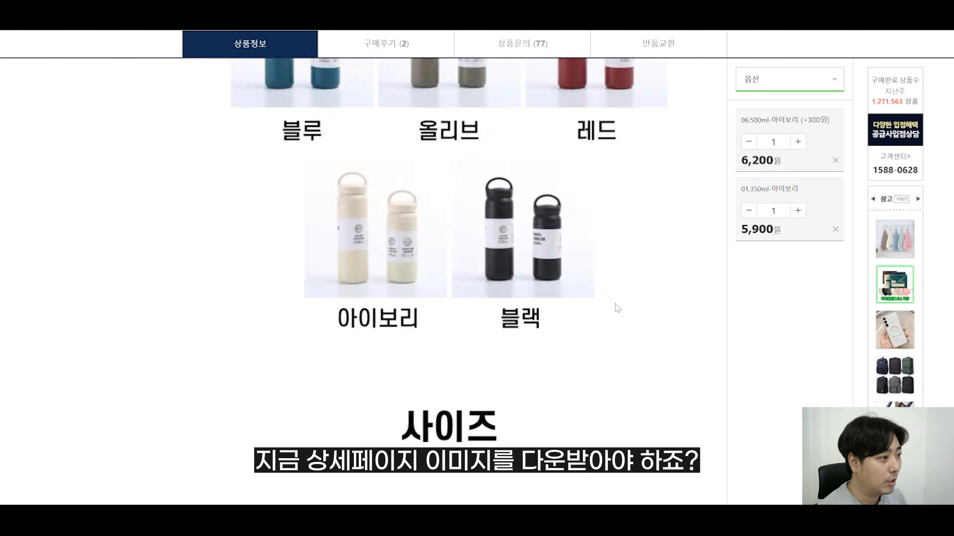
scroll(611, 262, "down", 15)
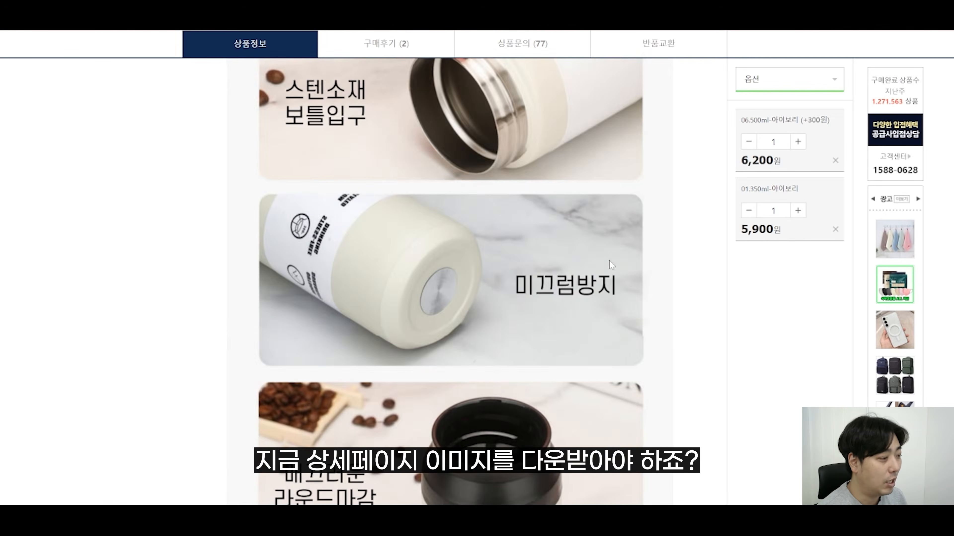
scroll(157, 266, "up", 10)
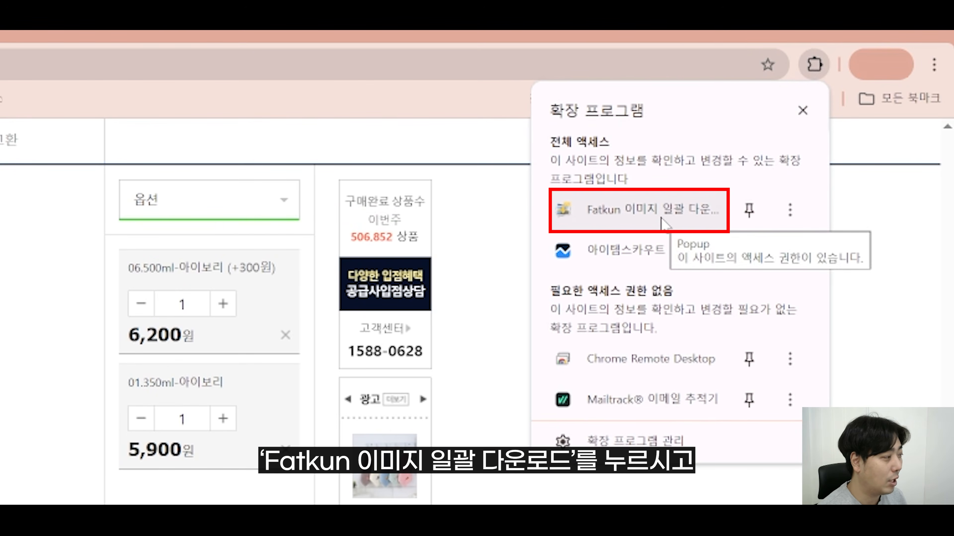
left_click(662, 224)
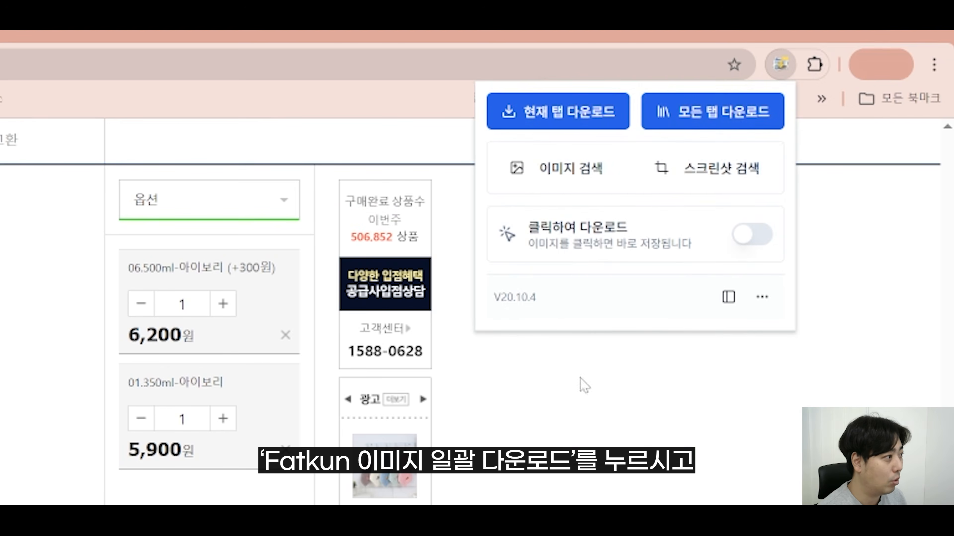
left_click(578, 121)
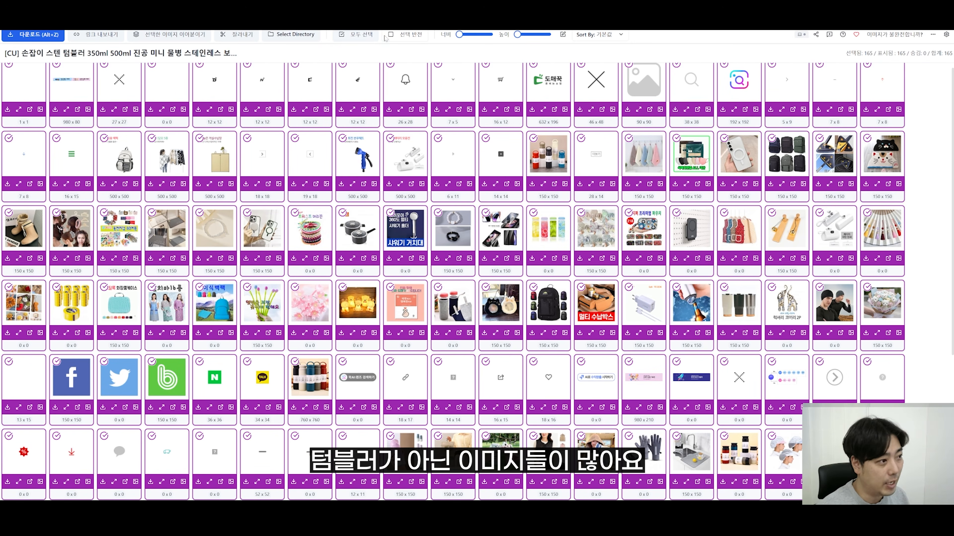
left_click(418, 35)
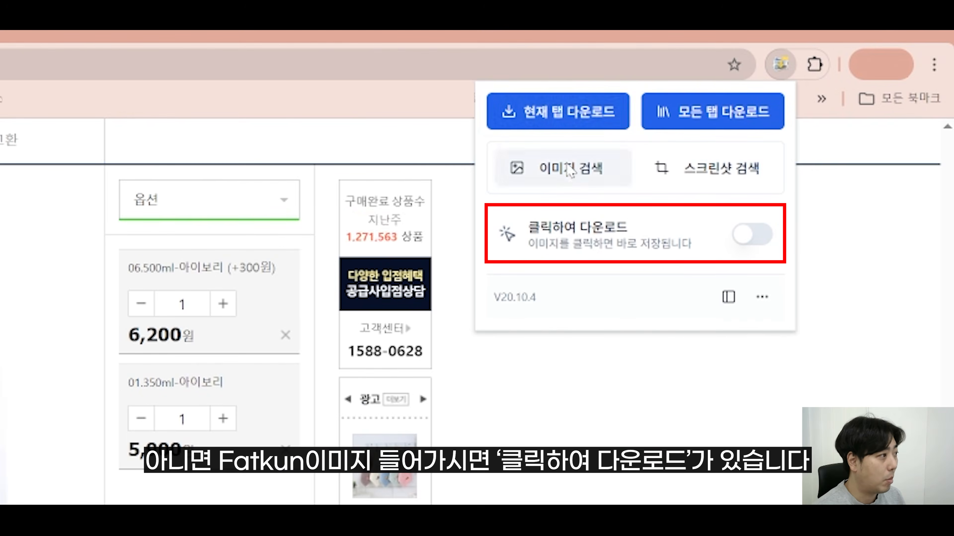
Enable Fatkun's 클릭하여 다운로드 mode, save the tumbler's long detail image from the product page and close the image viewer
left_click(745, 235)
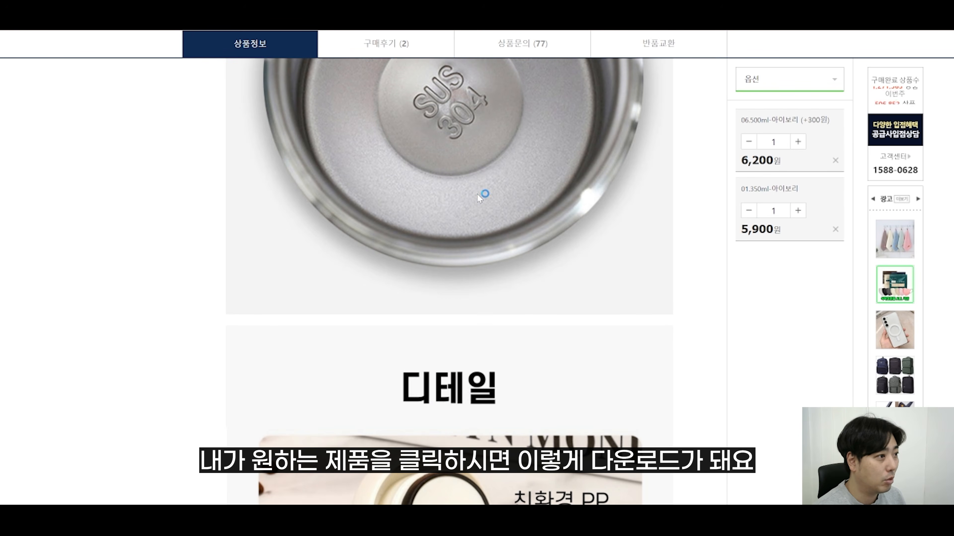
left_click(477, 194)
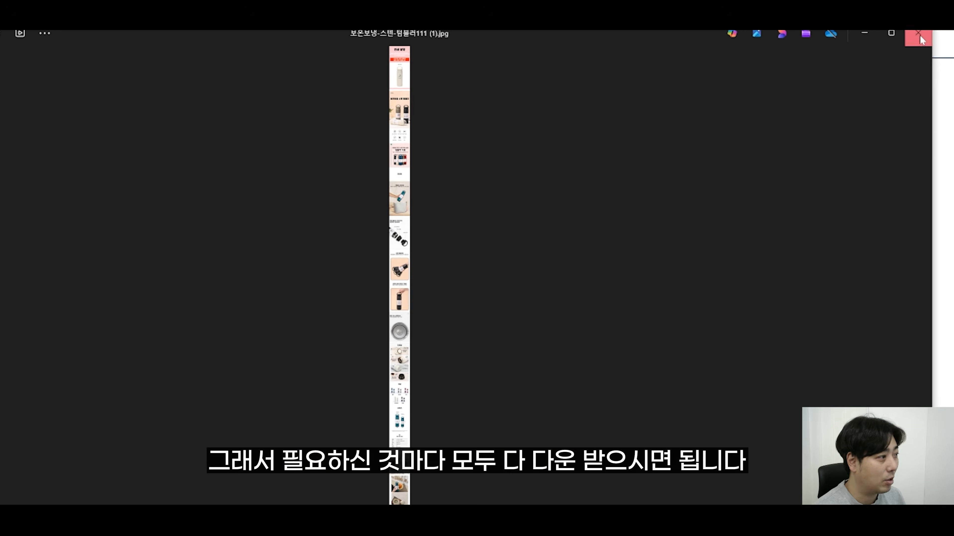
left_click(920, 39)
scroll(489, 382, "down", 15)
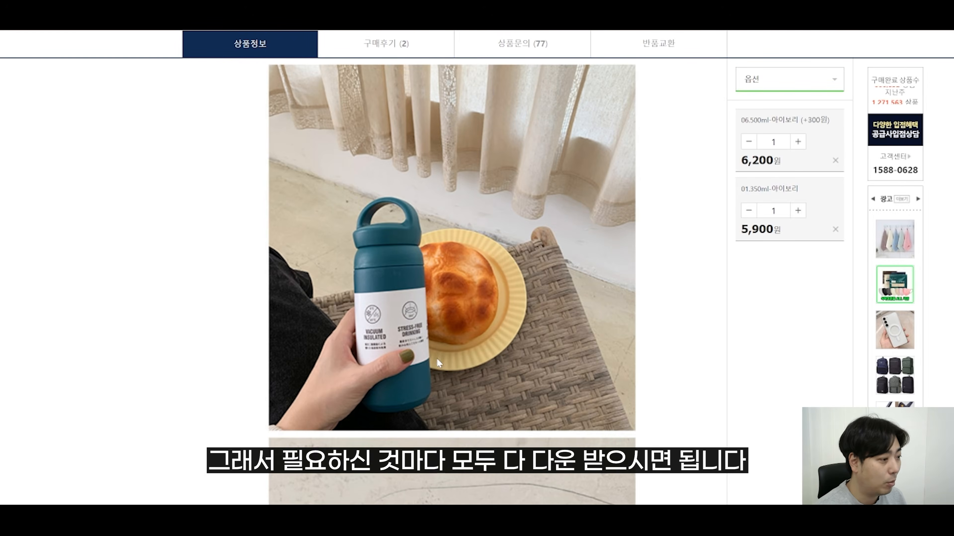
scroll(436, 358, "down", 10)
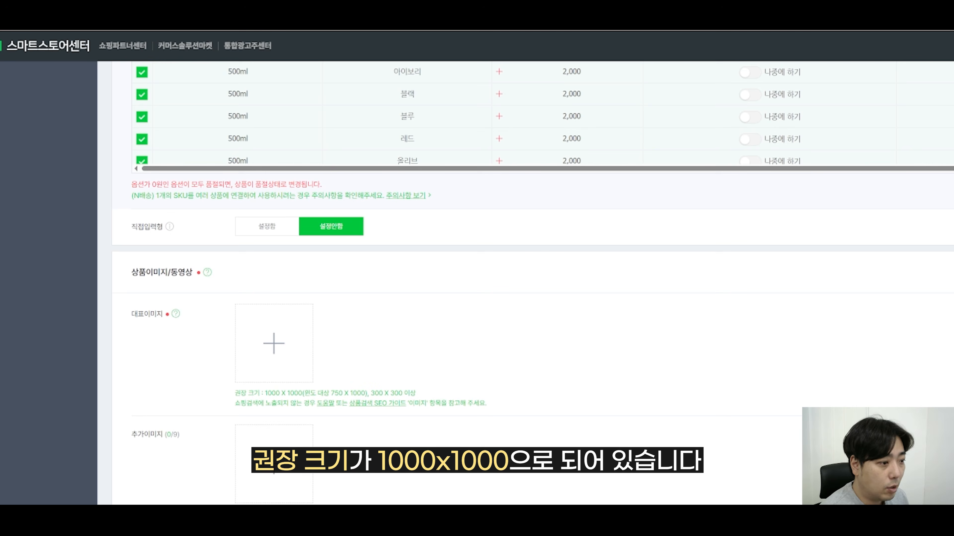
Check the recommended 1000 X 1000 size in the Smart Store form and upload the black tumbler photo as the 대표이미지
left_click_drag(271, 393, 302, 393)
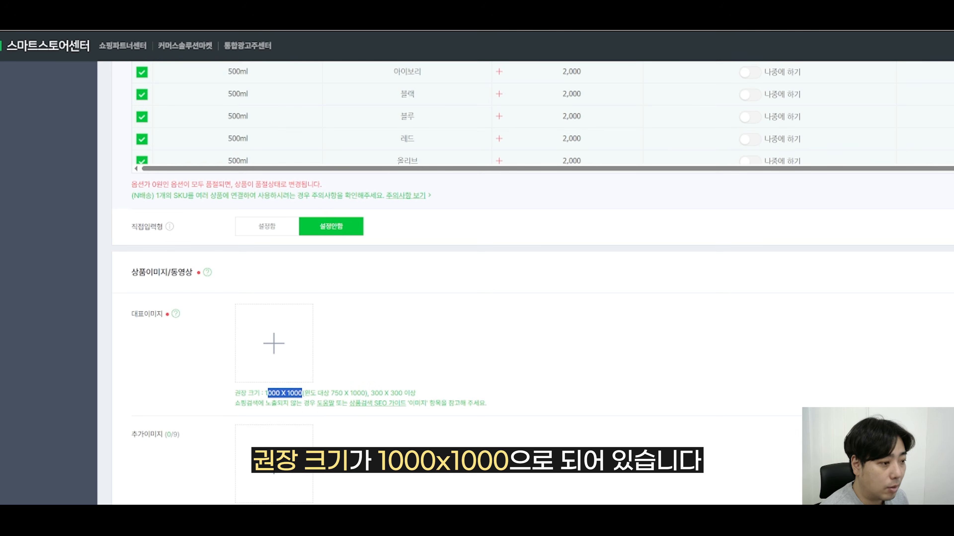
left_click(370, 349)
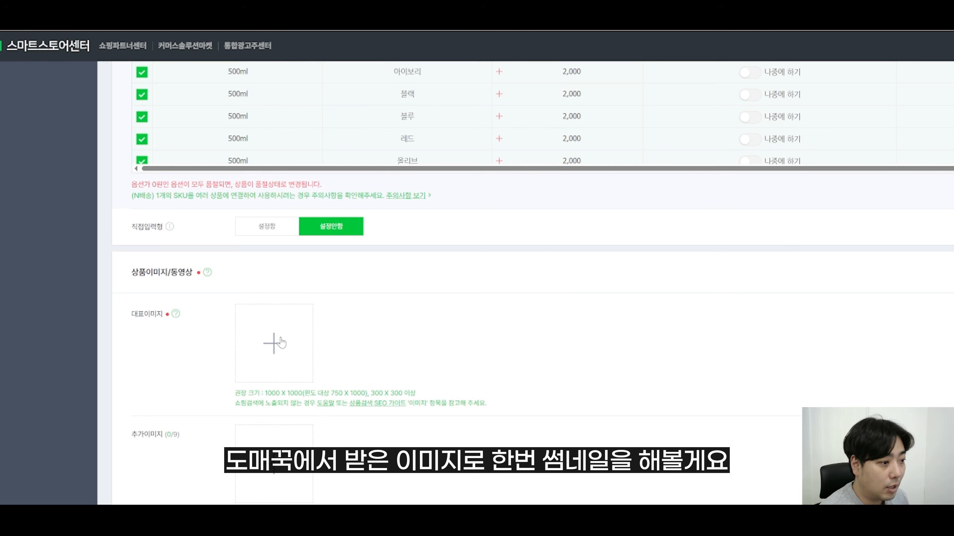
left_click(281, 343)
left_click(658, 126)
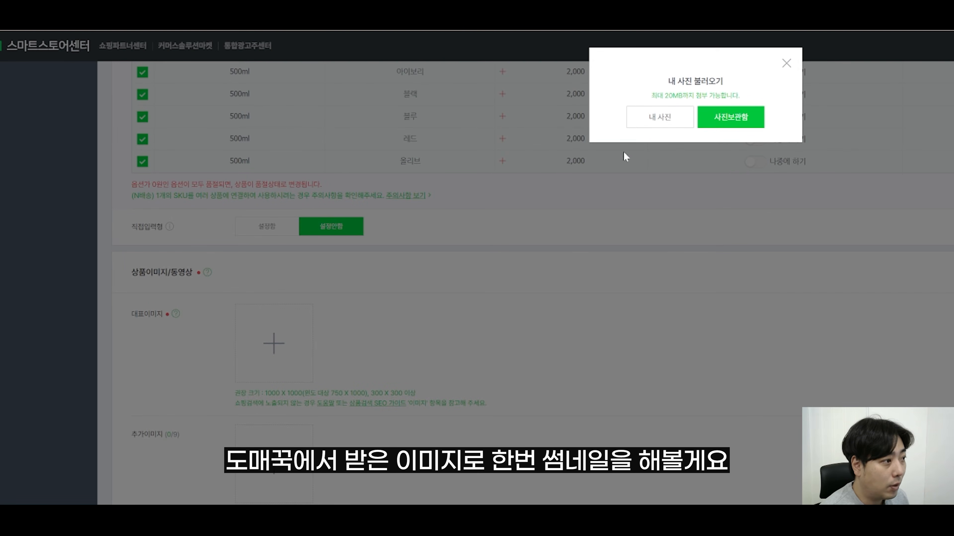
double_click(308, 126)
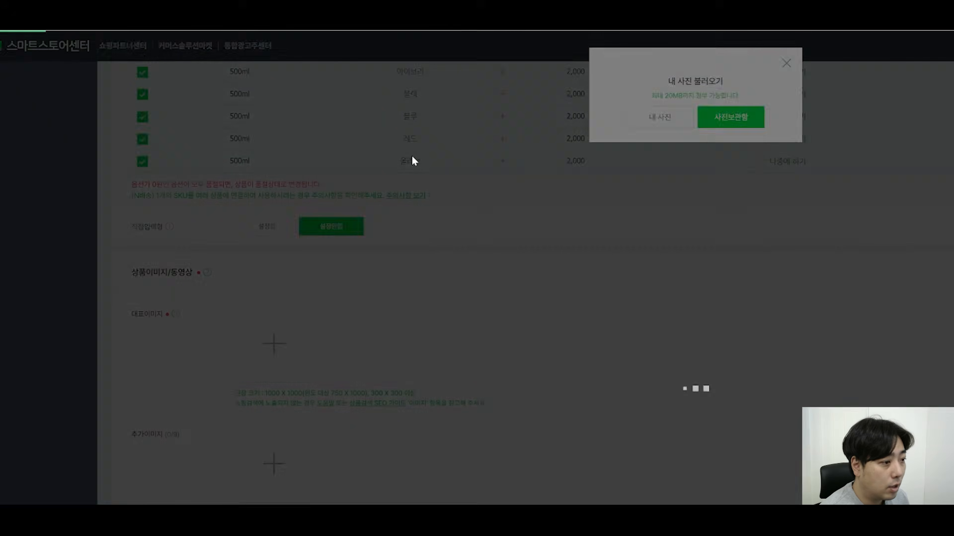
Add the picture 썸네일 from the 도매꾹 텀블러 folder as an additional product image (추가이미지)
scroll(253, 323, "down", 3)
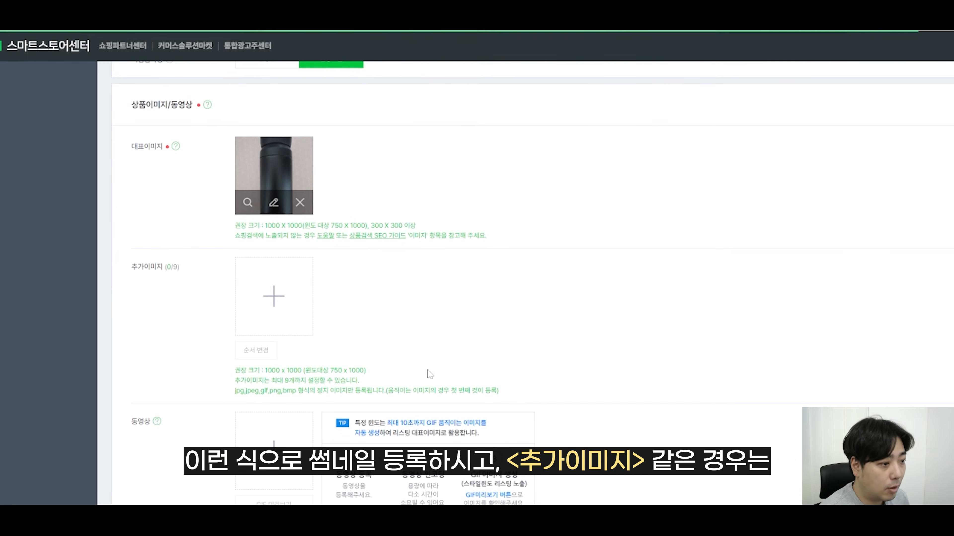
left_click(291, 301)
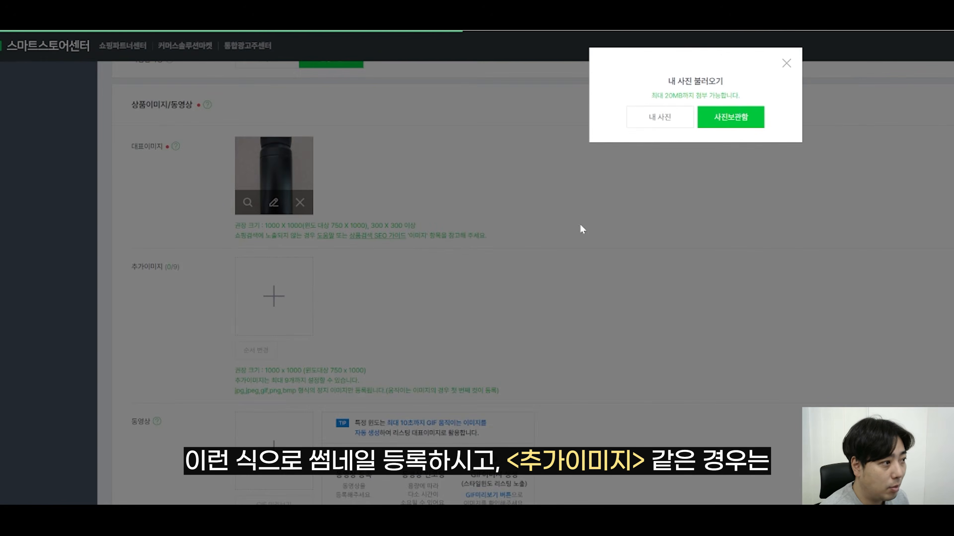
left_click(655, 117)
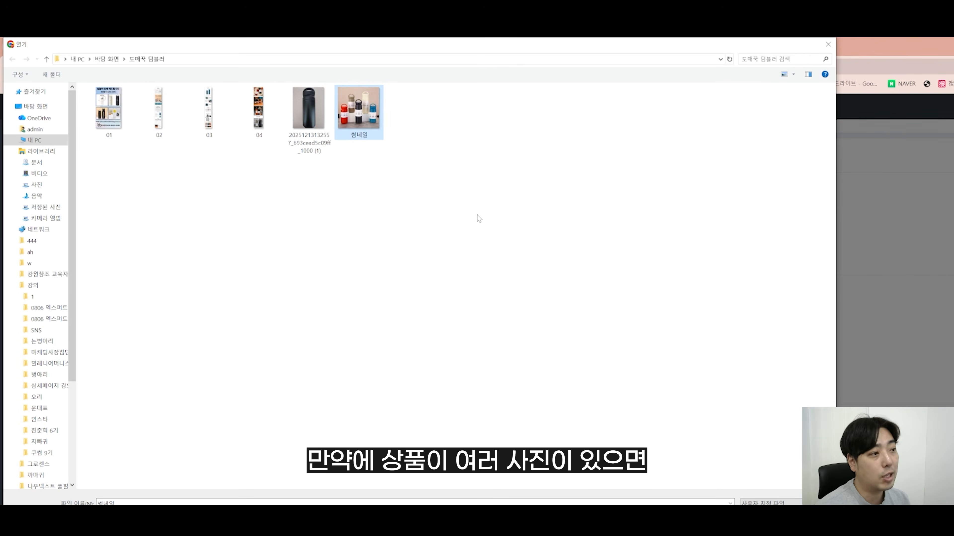
double_click(376, 124)
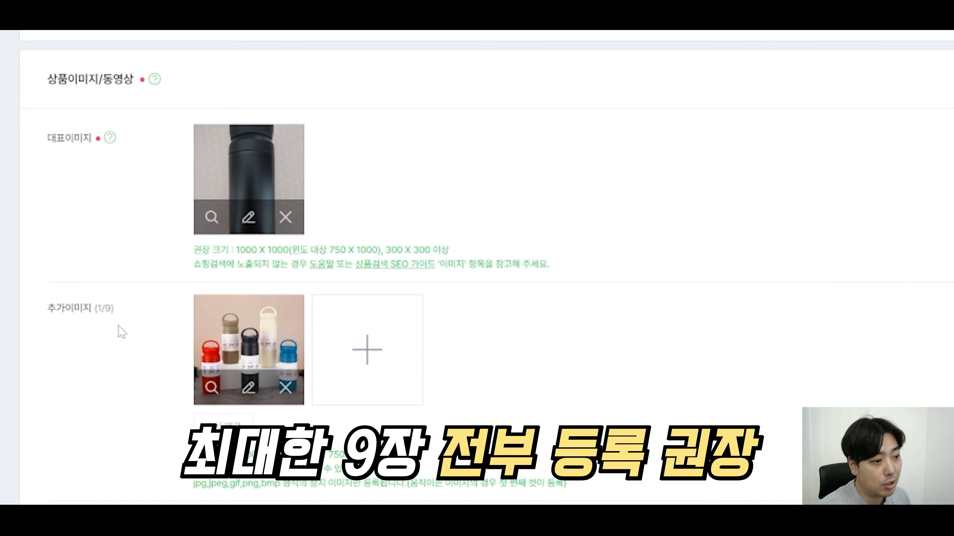
left_click_drag(119, 332, 57, 305)
left_click(126, 331)
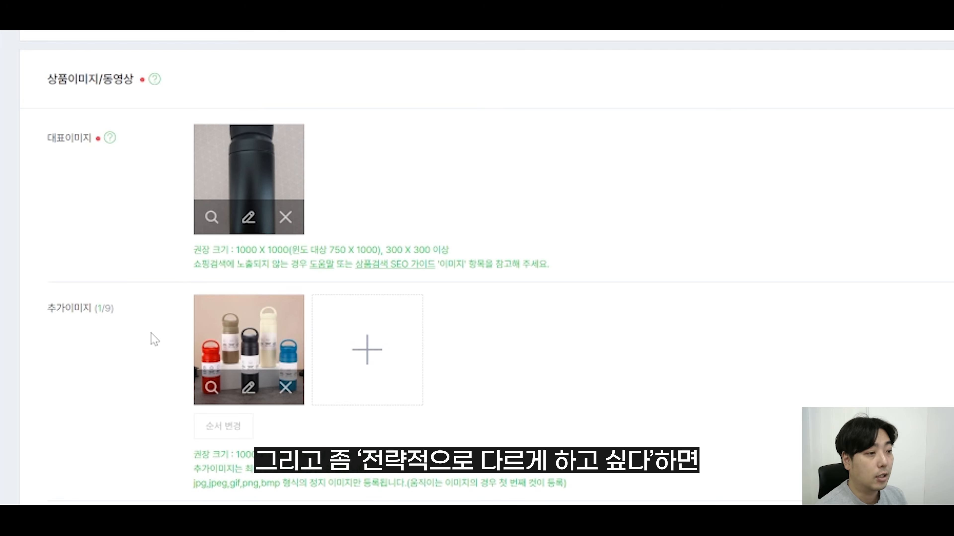
left_click_drag(149, 190, 462, 424)
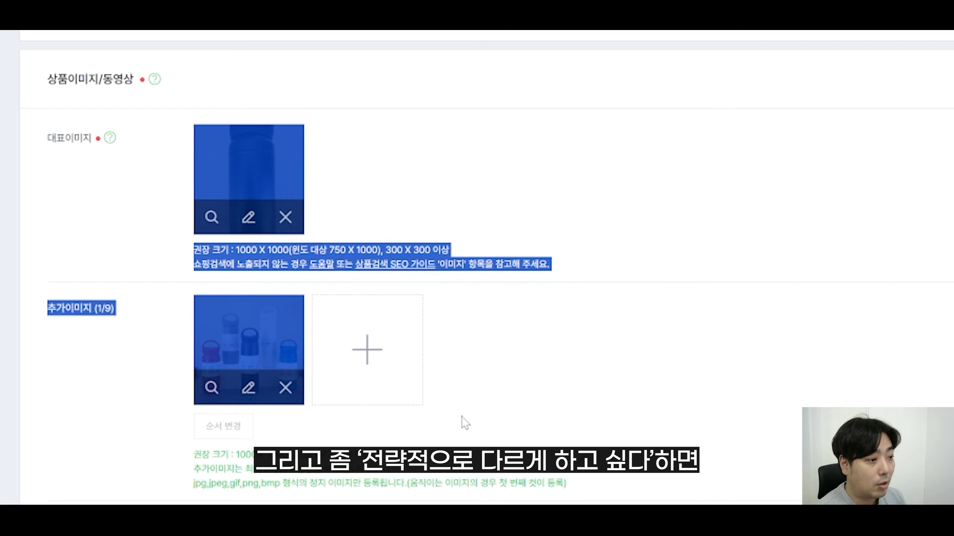
left_click(105, 399)
left_click_drag(101, 204, 248, 387)
left_click(152, 393)
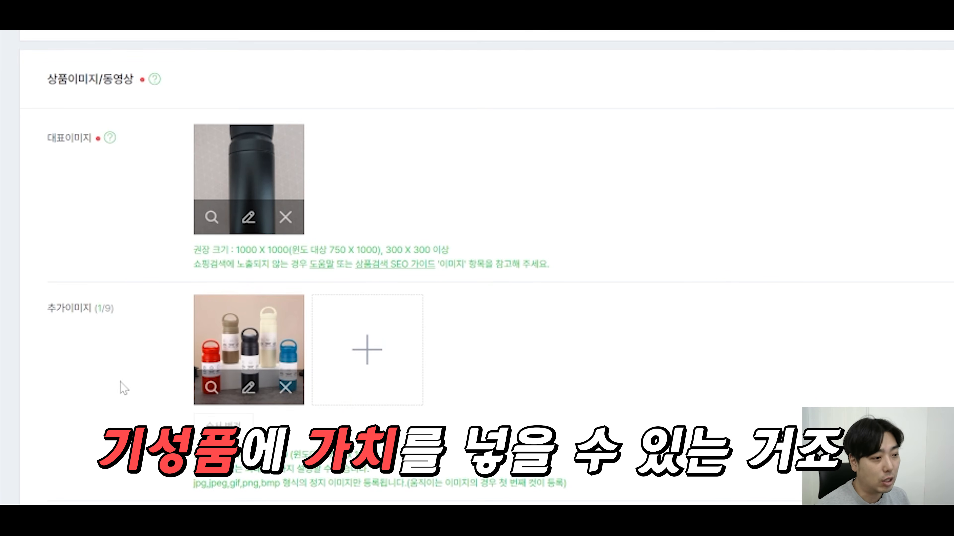
left_click_drag(124, 389, 601, 487)
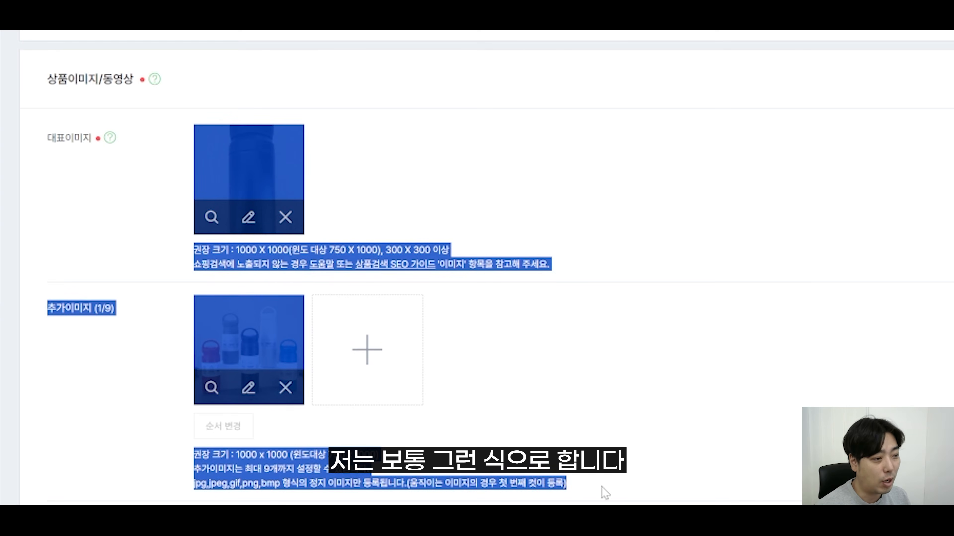
left_click(601, 486)
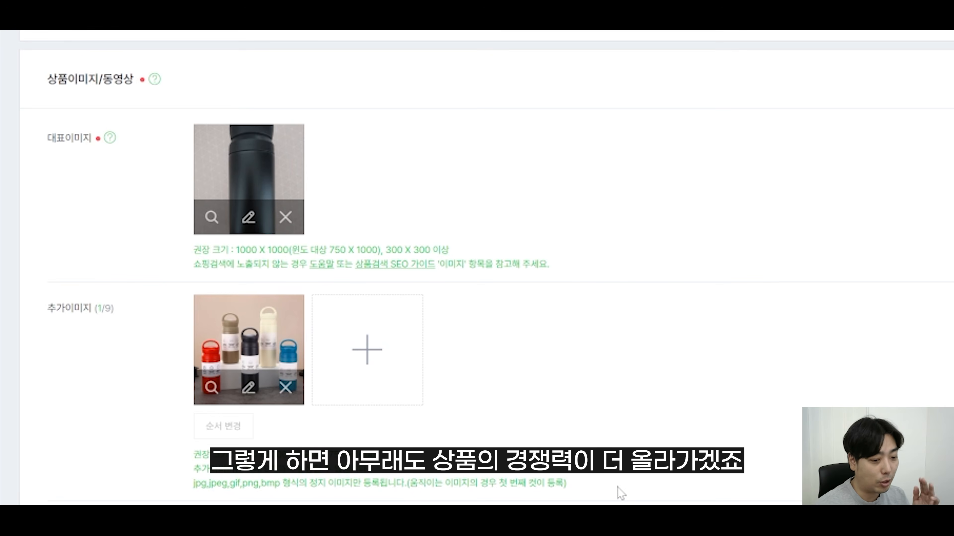
left_click_drag(653, 484, 202, 166)
left_click(26, 474)
Compare the HTML 작성 and 직접 작성 modes in the 상세설명 section and return to 직접 작성
scroll(179, 340, "down", 5)
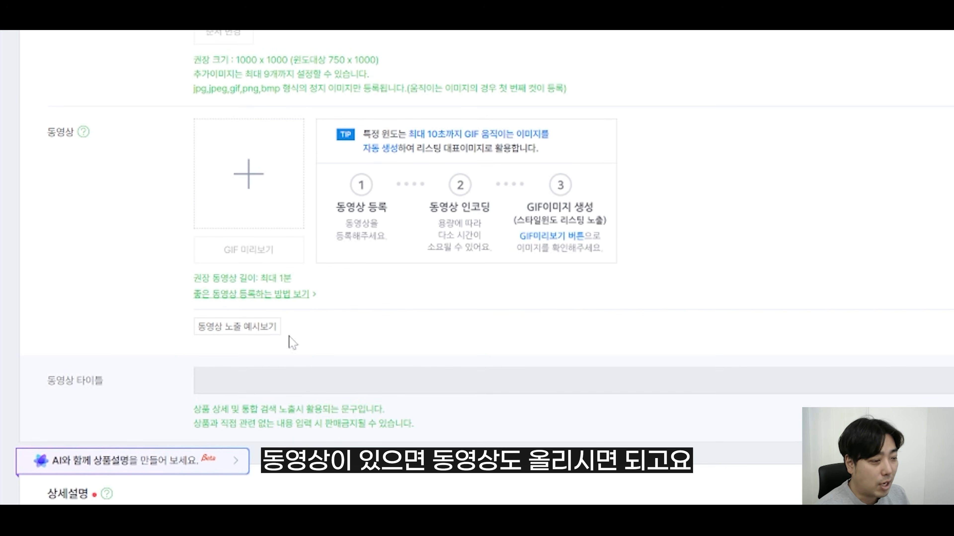
scroll(298, 395, "down", 8)
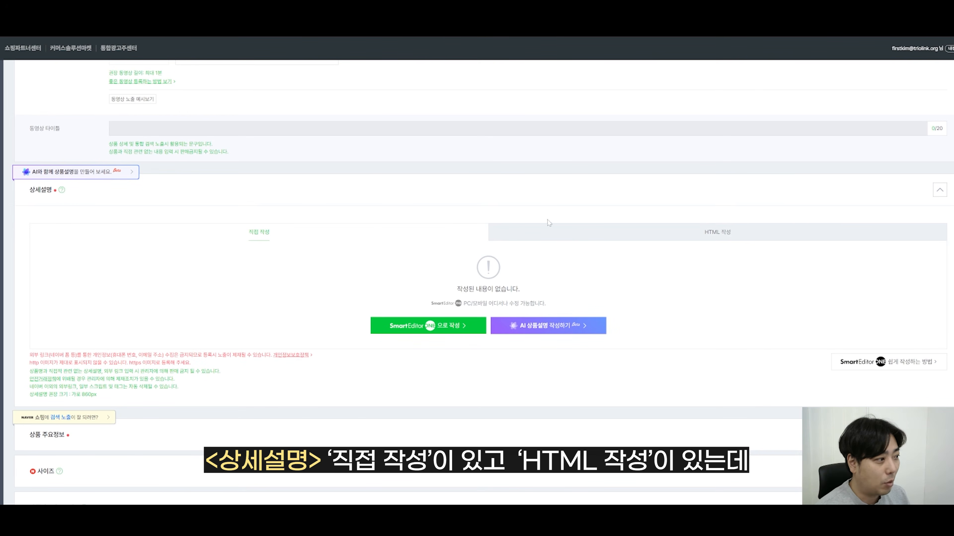
left_click(618, 235)
left_click(383, 236)
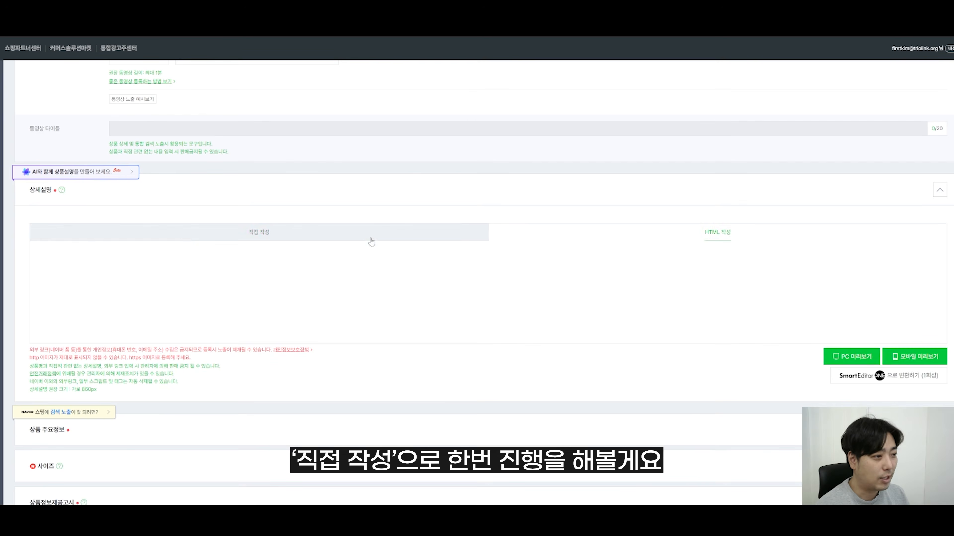
left_click(370, 237)
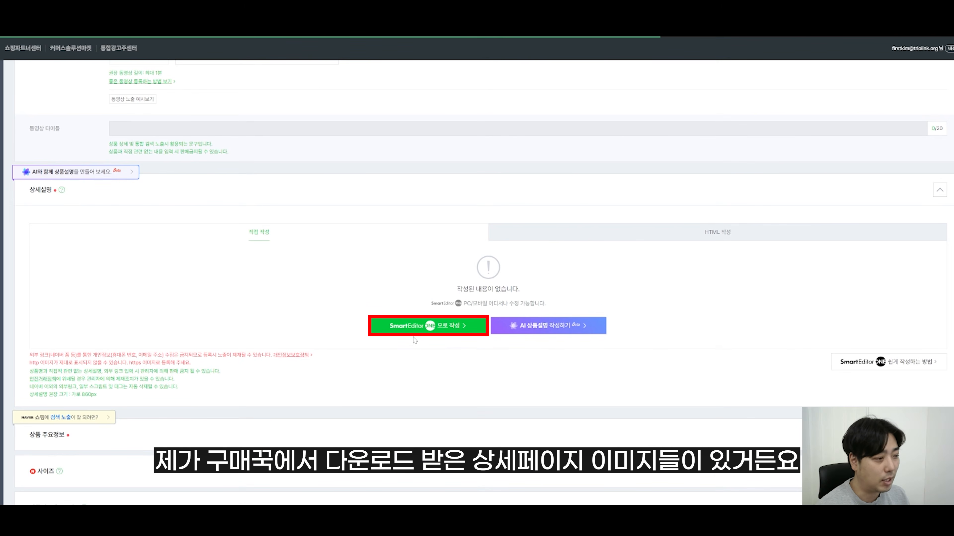
Open the 상세설명 in SmartEditor ONE and insert the downloaded detail images 01 to 04 through 내 사진
left_click(413, 326)
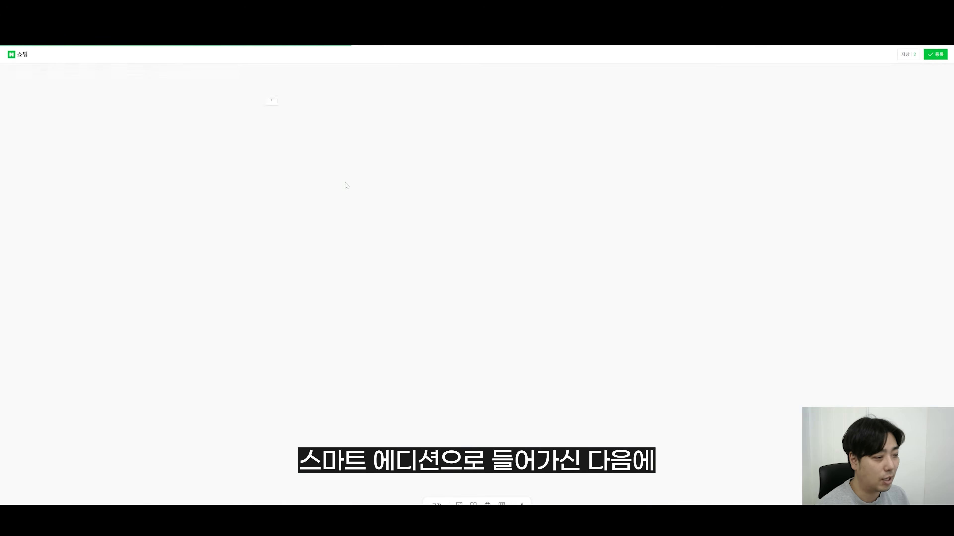
left_click(14, 73)
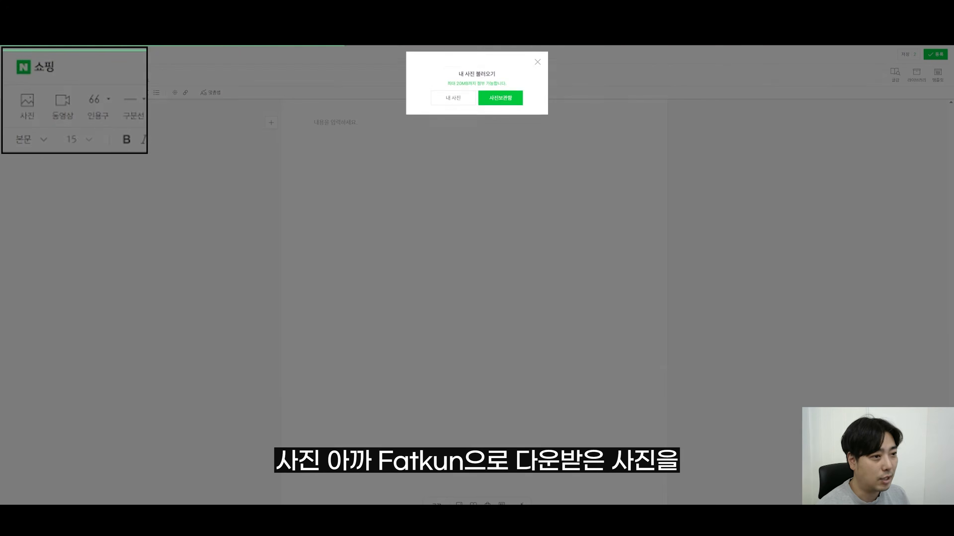
left_click(453, 97)
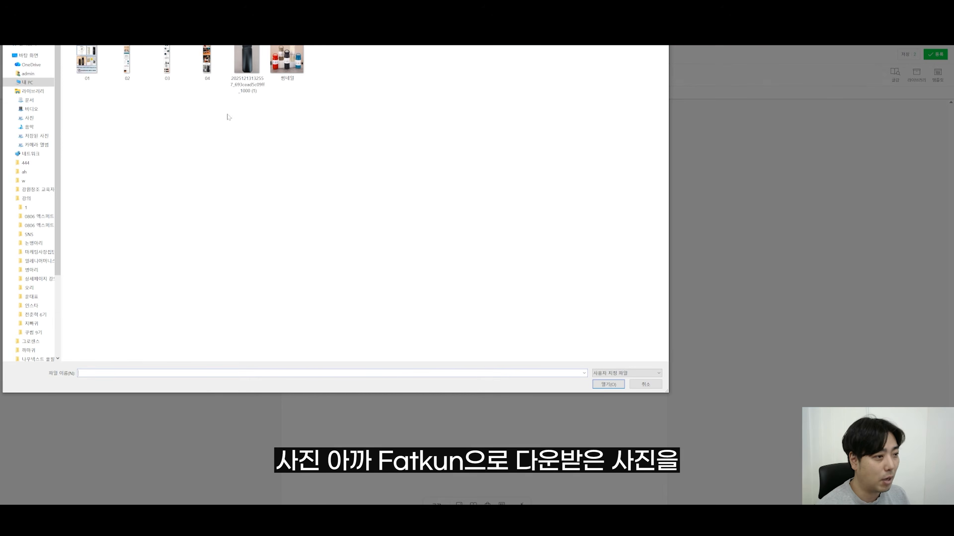
left_click(87, 60)
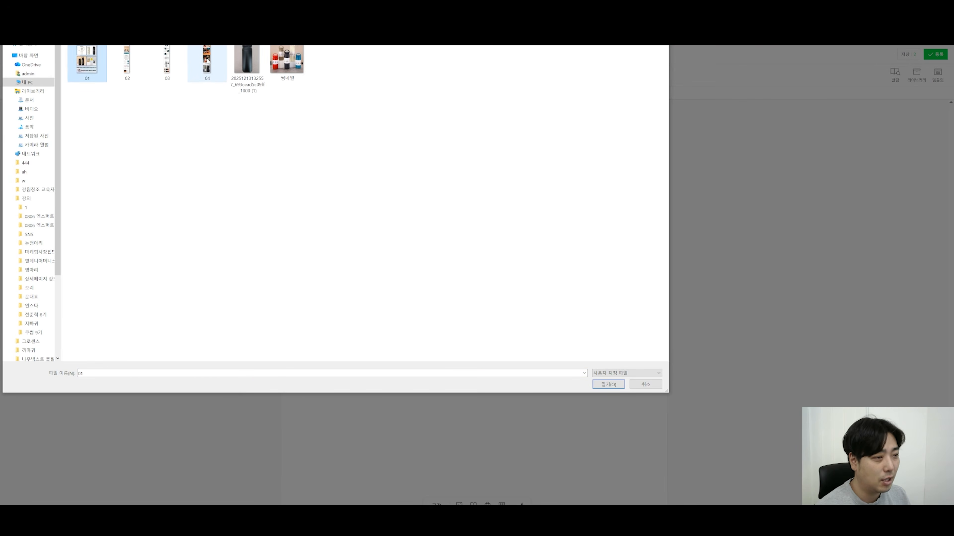
left_click(210, 67, "shift")
left_click(608, 384)
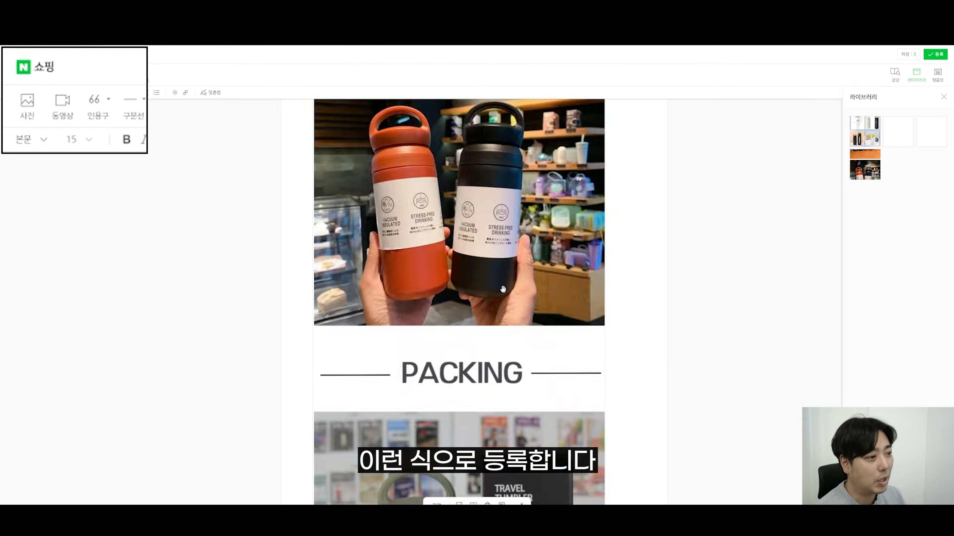
Center-align the tumbler detail image in the editor and register the detailed description
scroll(503, 289, "down", 20)
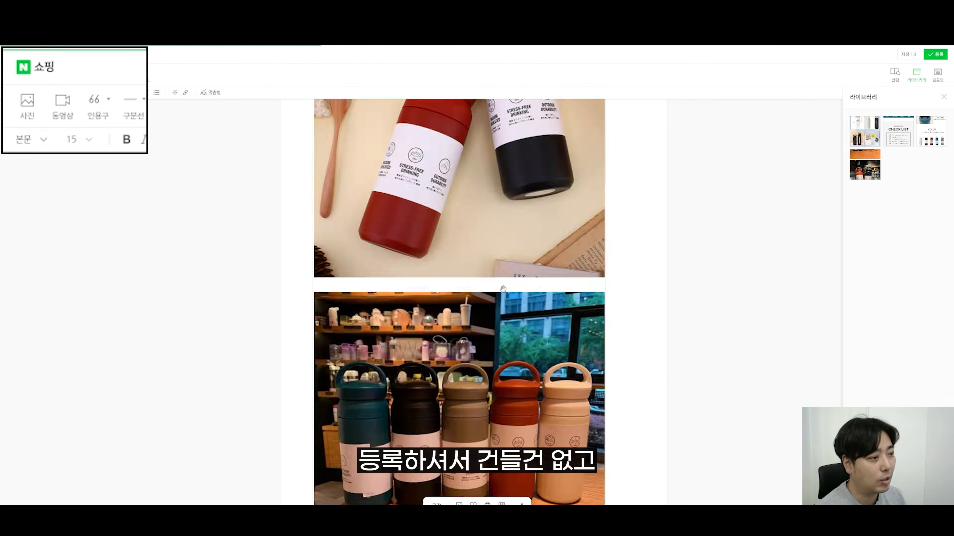
left_click(381, 235)
scroll(374, 248, "up", 20)
scroll(373, 246, "down", 10)
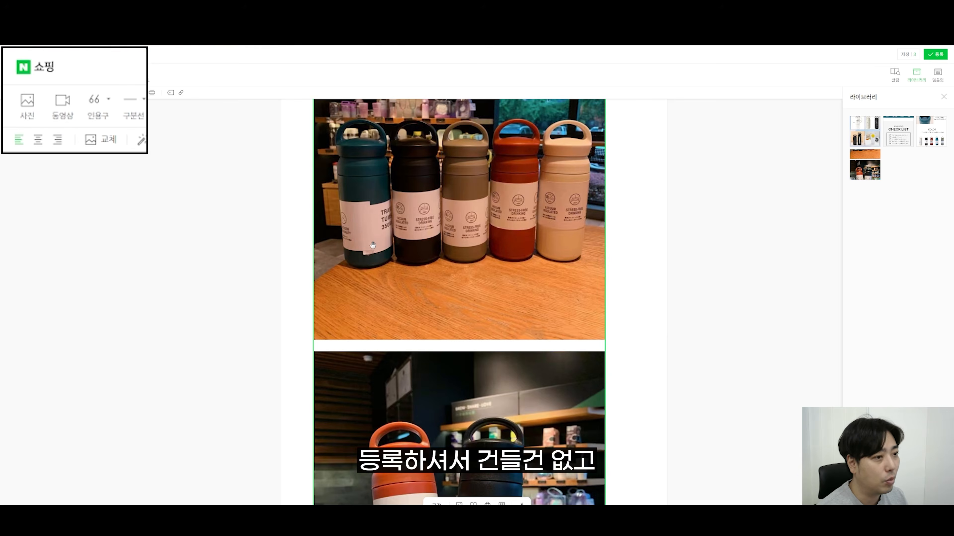
key("ctrl+e")
scroll(475, 299, "up", 10)
scroll(475, 299, "up", 5)
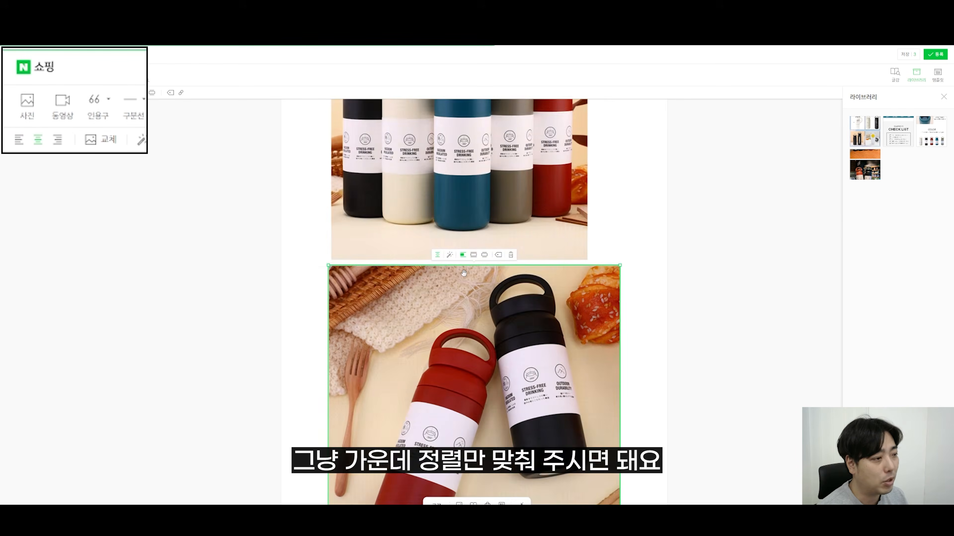
scroll(475, 299, "down", 2)
scroll(611, 196, "up", 5)
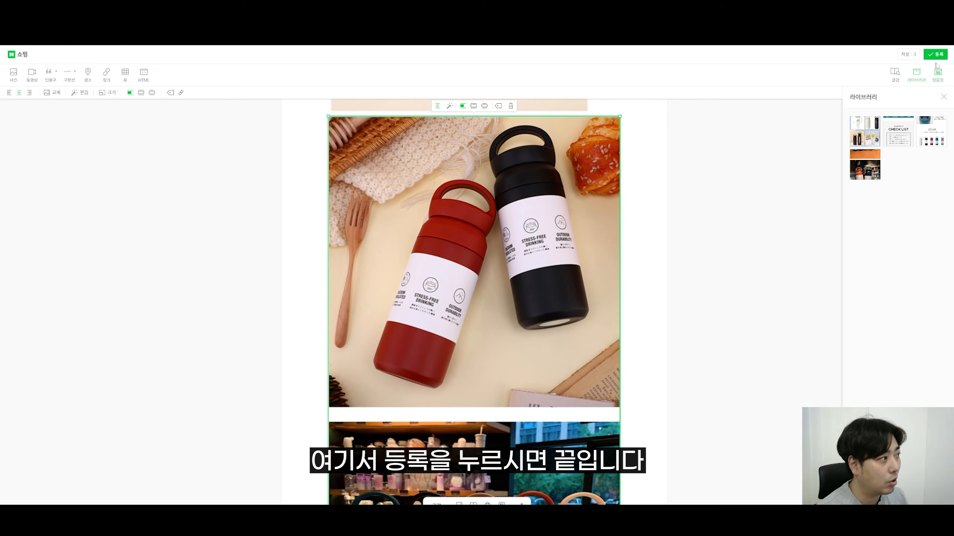
left_click(935, 55)
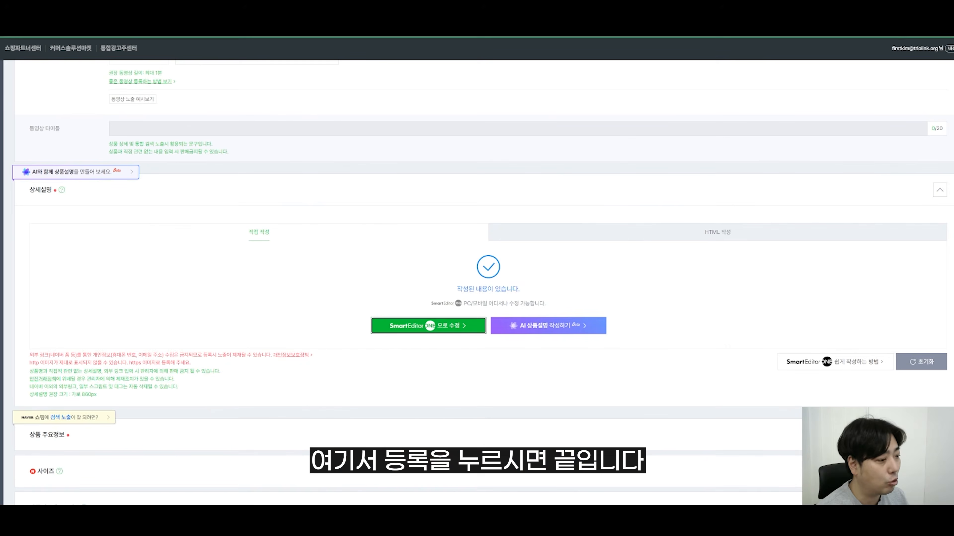
Expand the 상품 주요정보 section of the product form
scroll(316, 335, "down", 5)
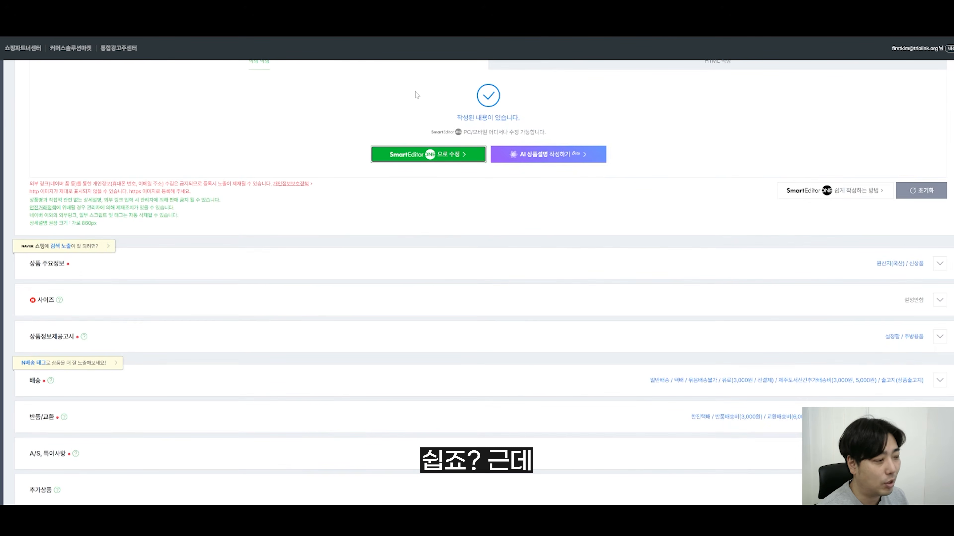
scroll(328, 326, "up", 3)
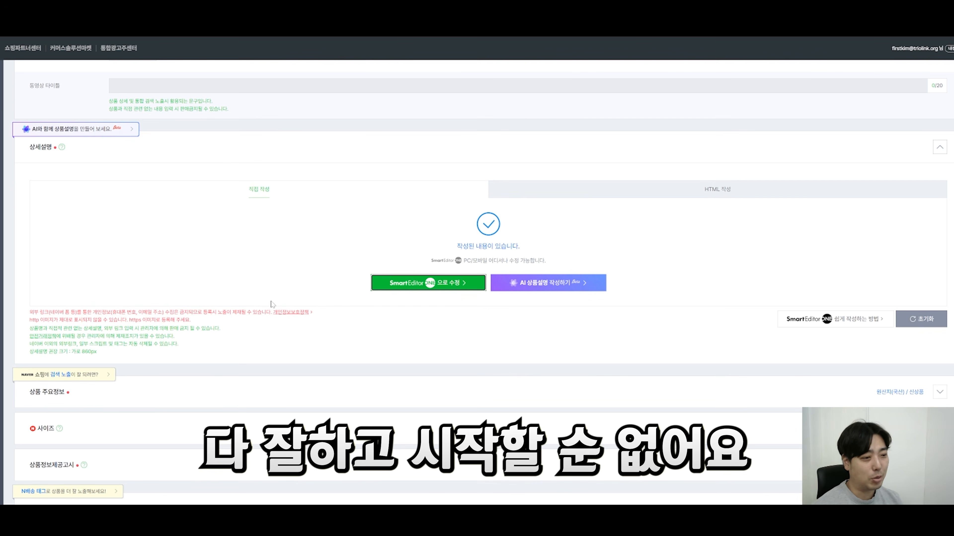
scroll(272, 304, "down", 2)
triple_click(101, 316)
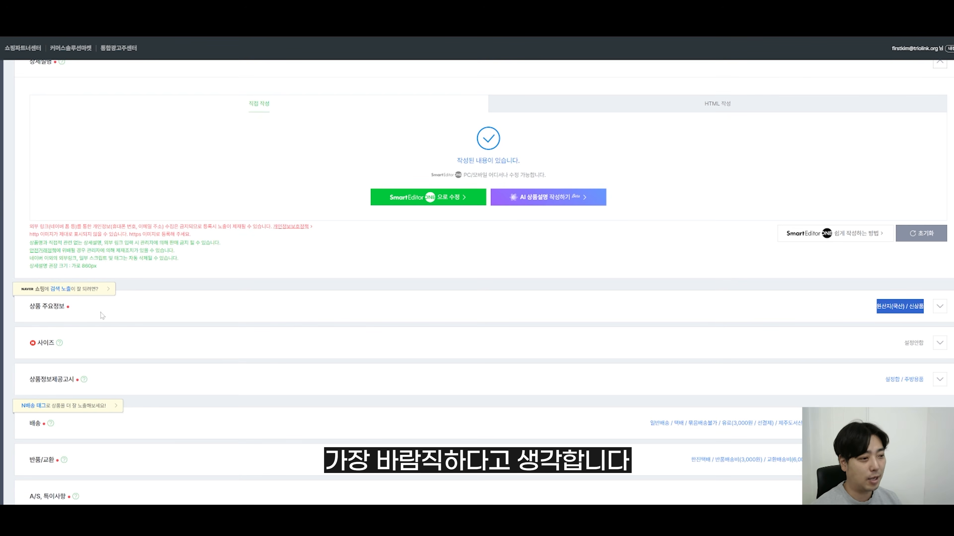
left_click(102, 316)
scroll(102, 320, "down", 3)
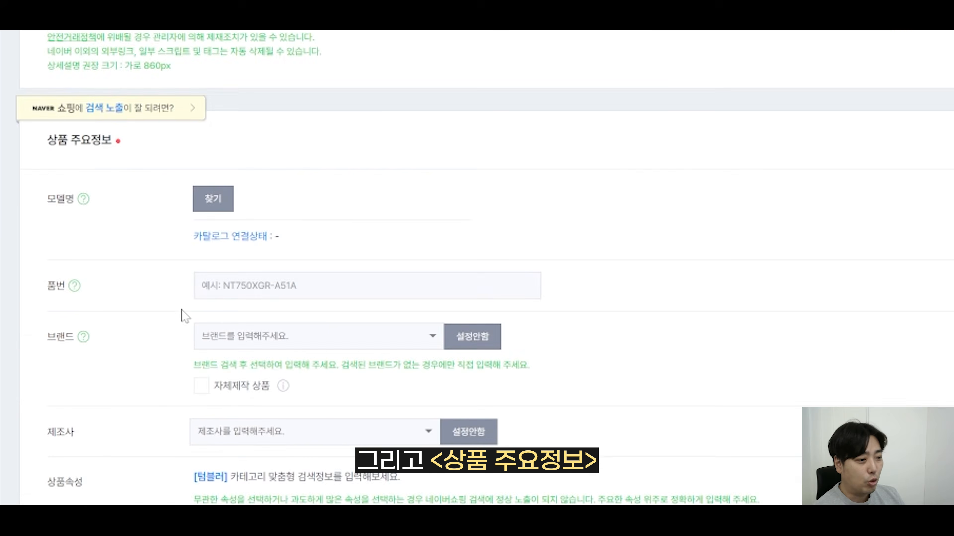
scroll(181, 349, "down", 2)
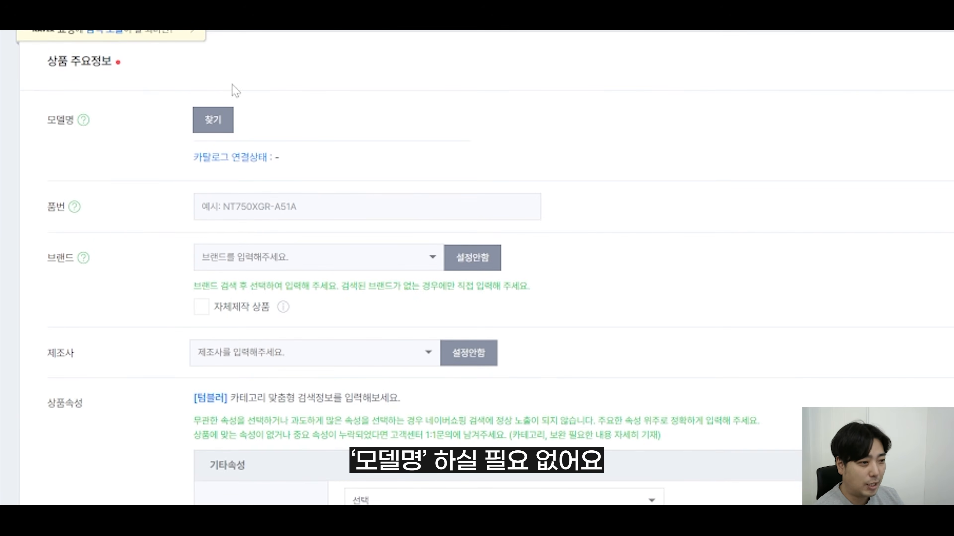
Enter 트리오링크 as the 브랜드 using the 직접입력 option
left_click(242, 207)
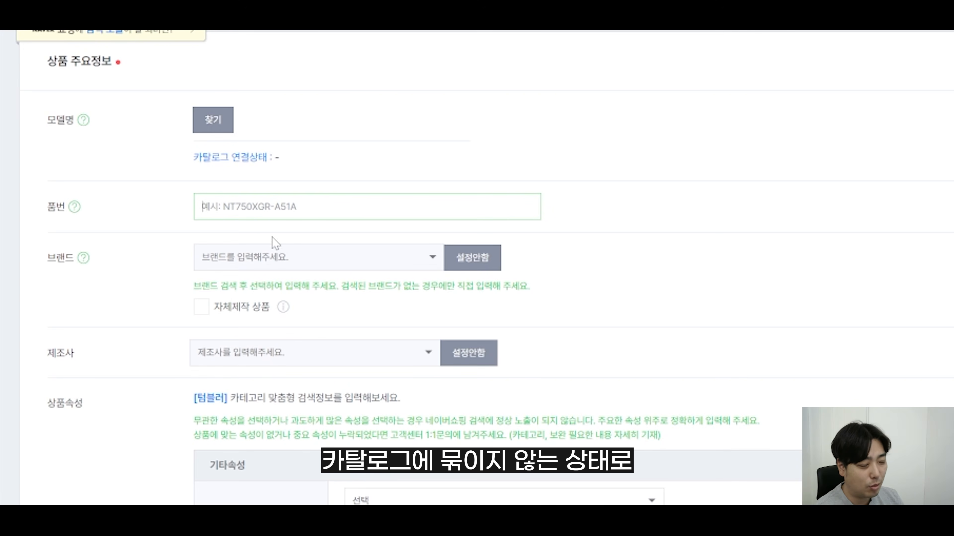
left_click(274, 269)
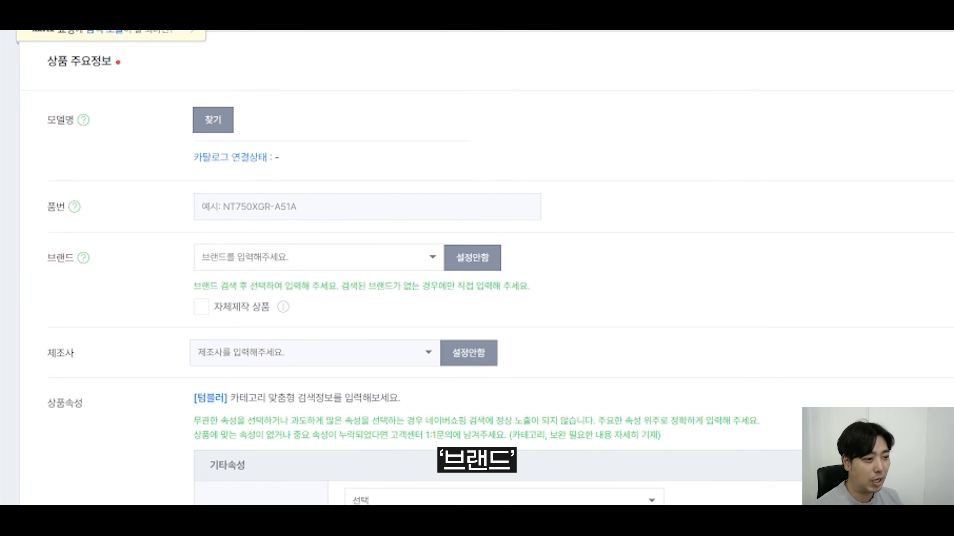
type("트리오링크")
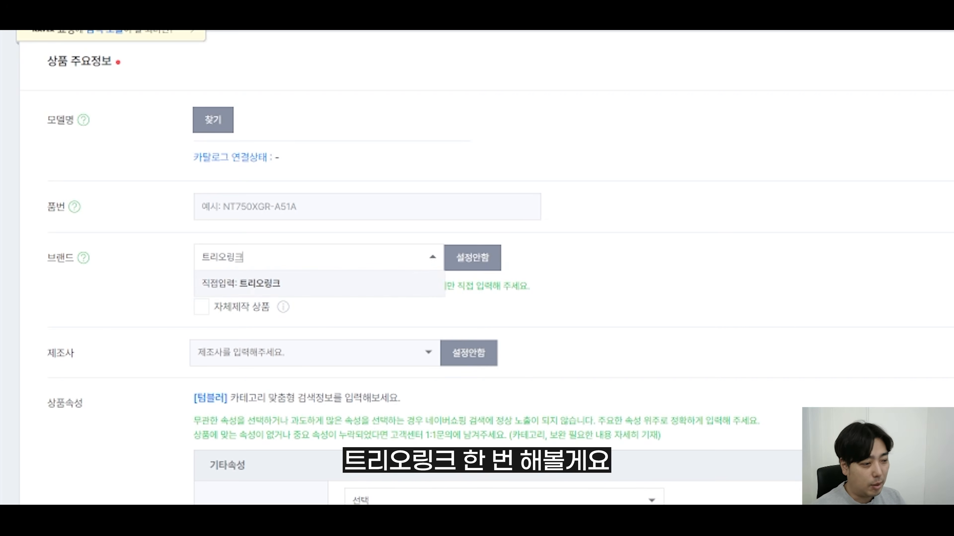
left_click(272, 289)
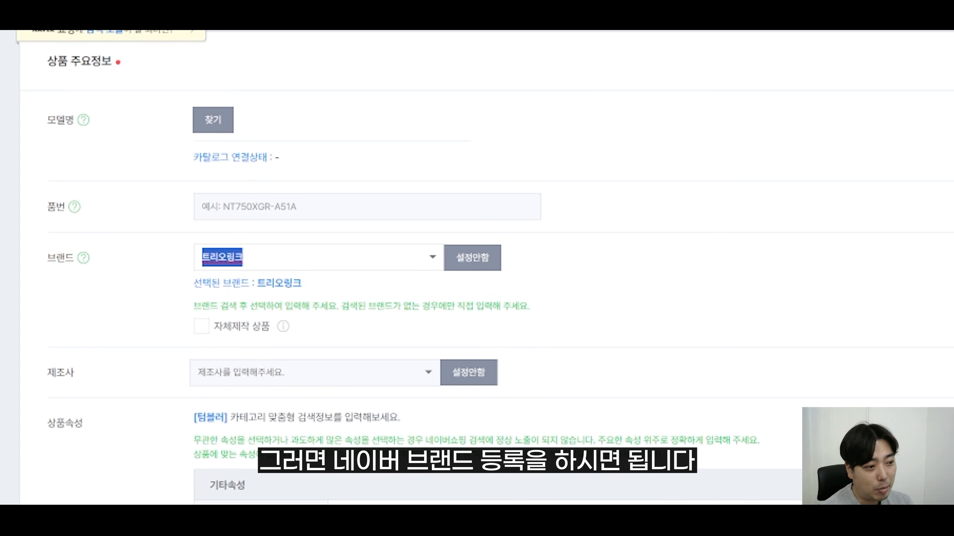
Try the registered brand 아디다스 as the 브랜드 and highlight the number beside it
type("아디다스")
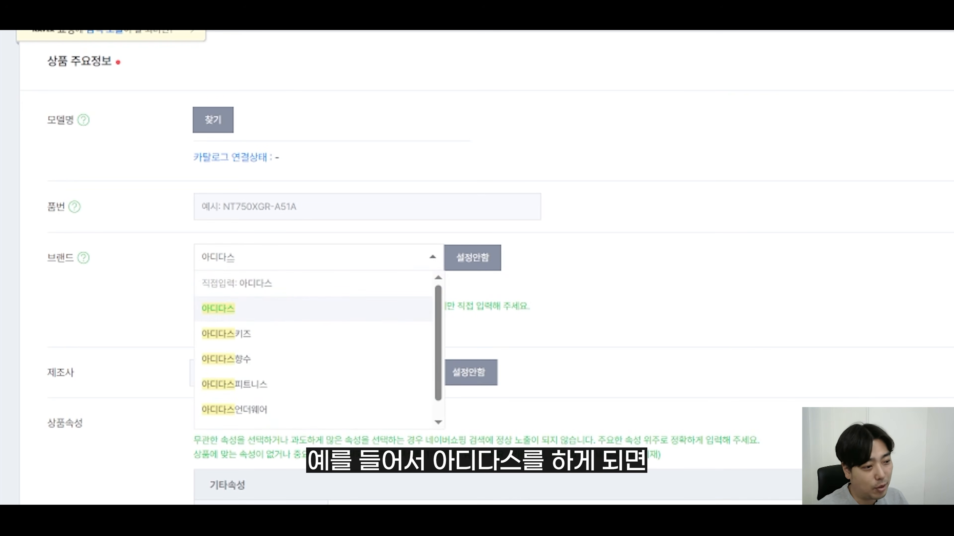
left_click(242, 319)
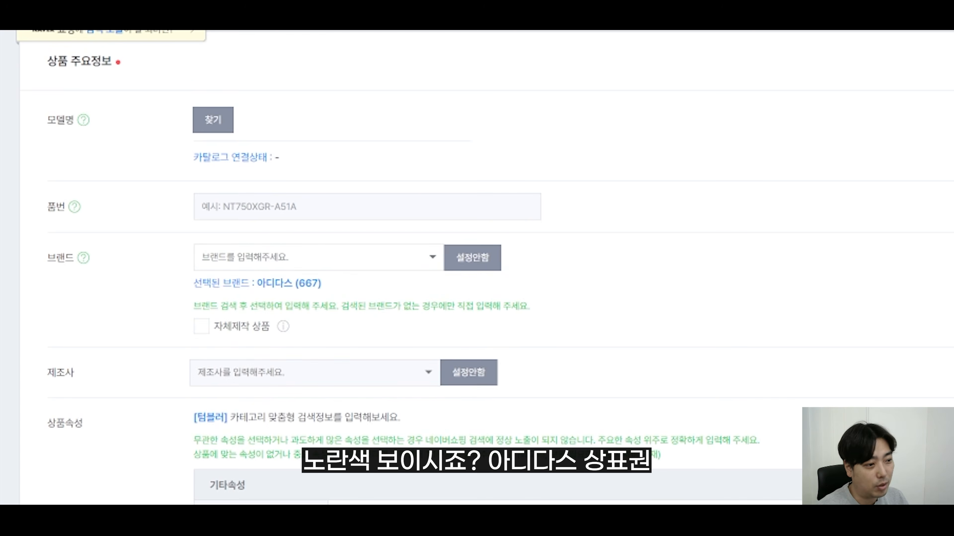
double_click(308, 283)
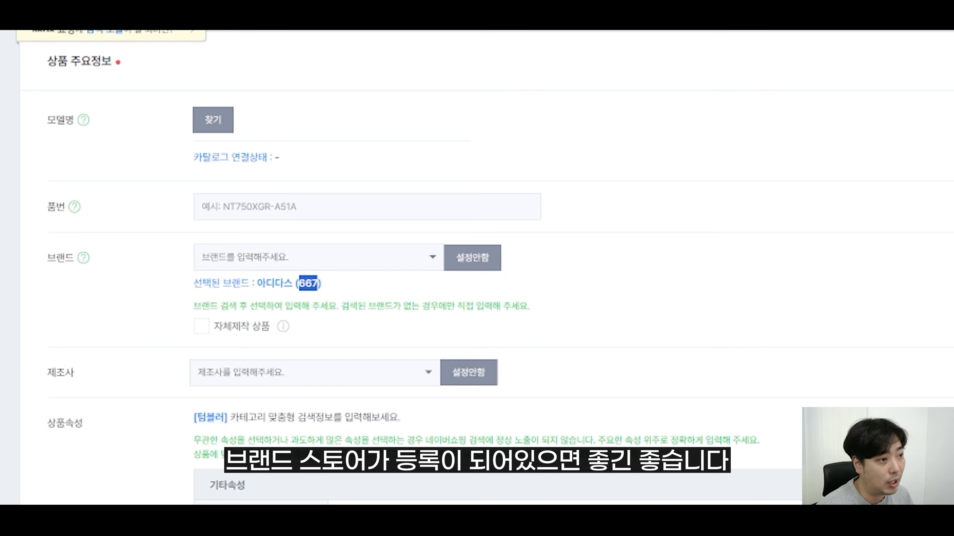
Replace the 브랜드 아디다스 with the directly entered store name 트리오링크
left_click(315, 258)
type("트리오링크")
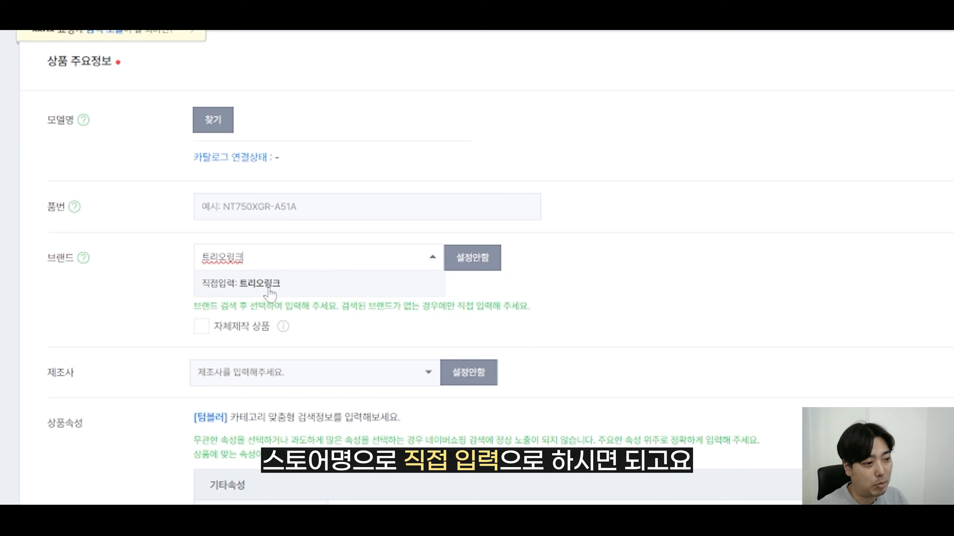
left_click(264, 288)
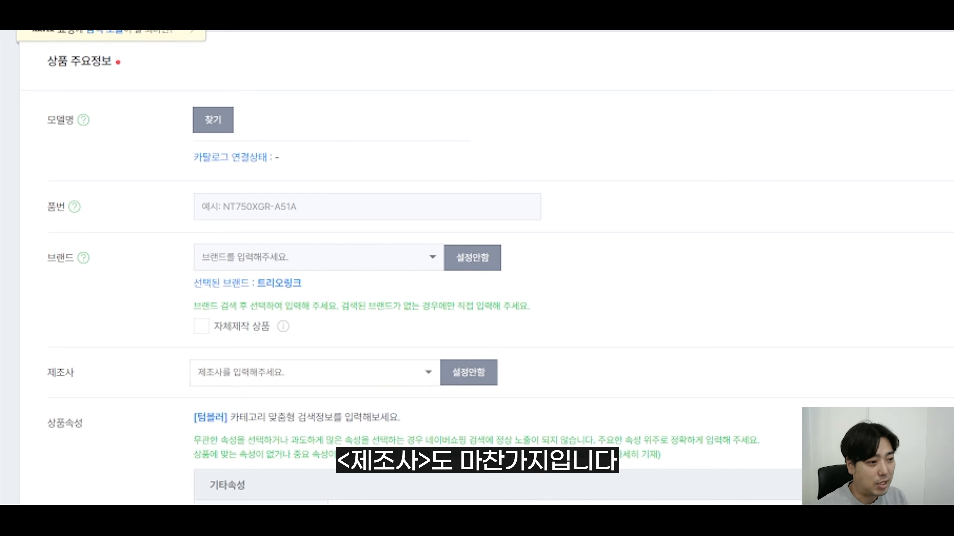
Set the 제조사 to 트리오링크 협력체 as a direct entry
type("트리오링크 협")
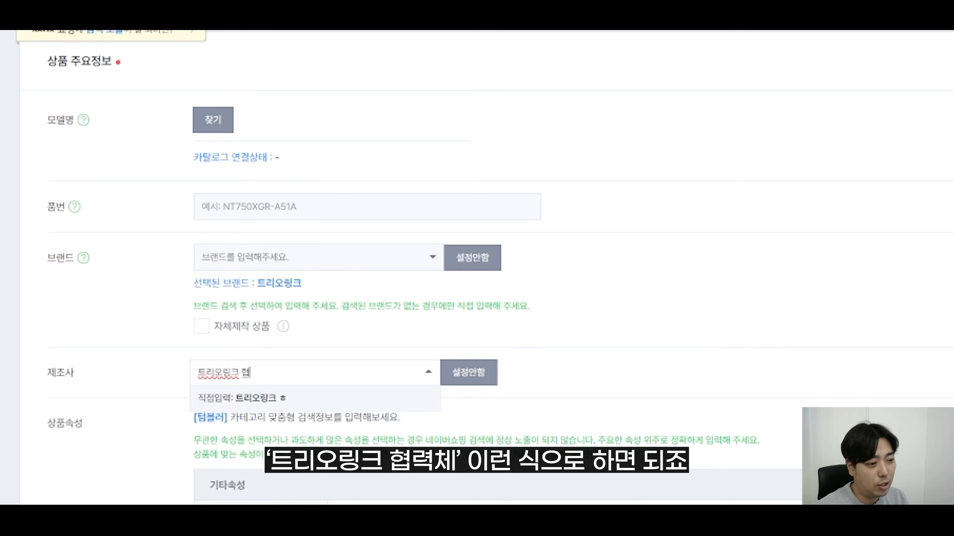
type("력체")
left_click(302, 398)
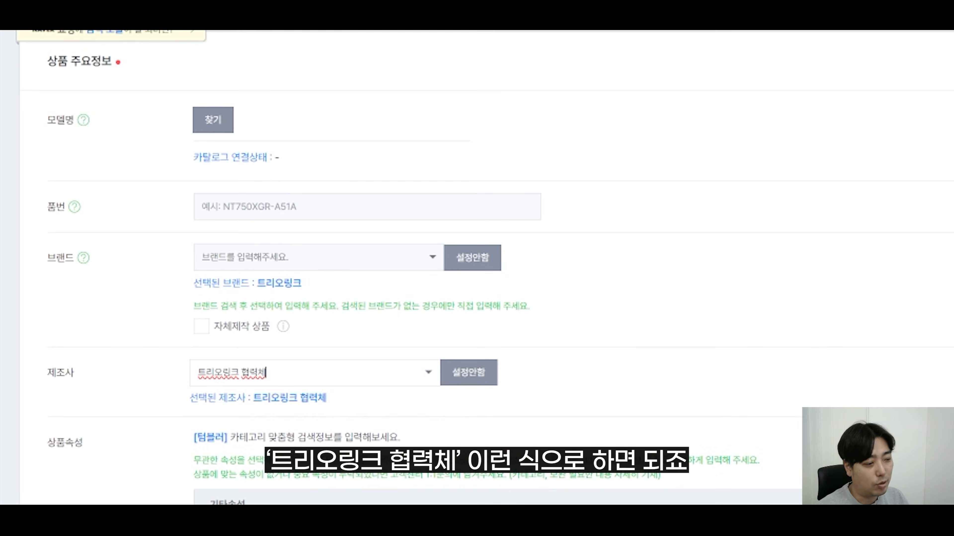
left_click_drag(354, 408, 63, 164)
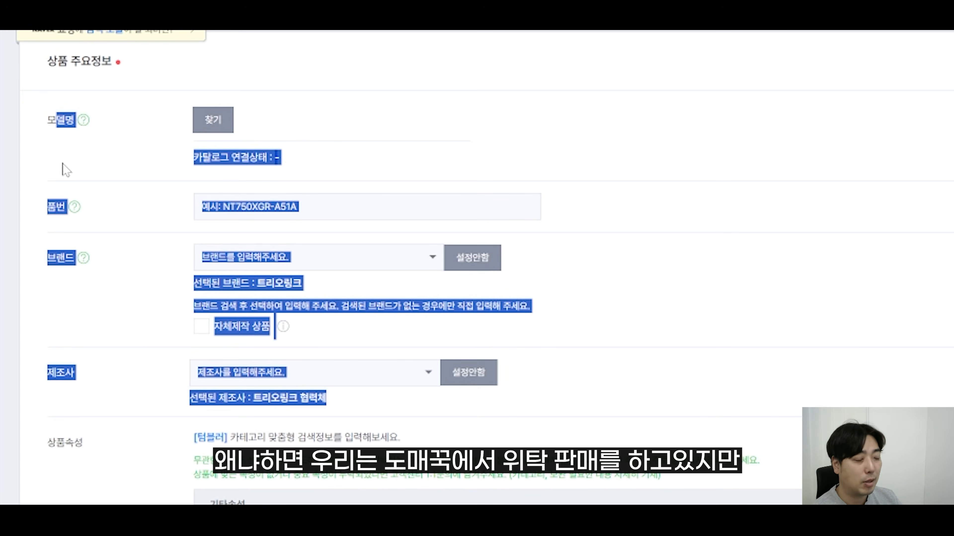
left_click_drag(42, 122, 307, 392)
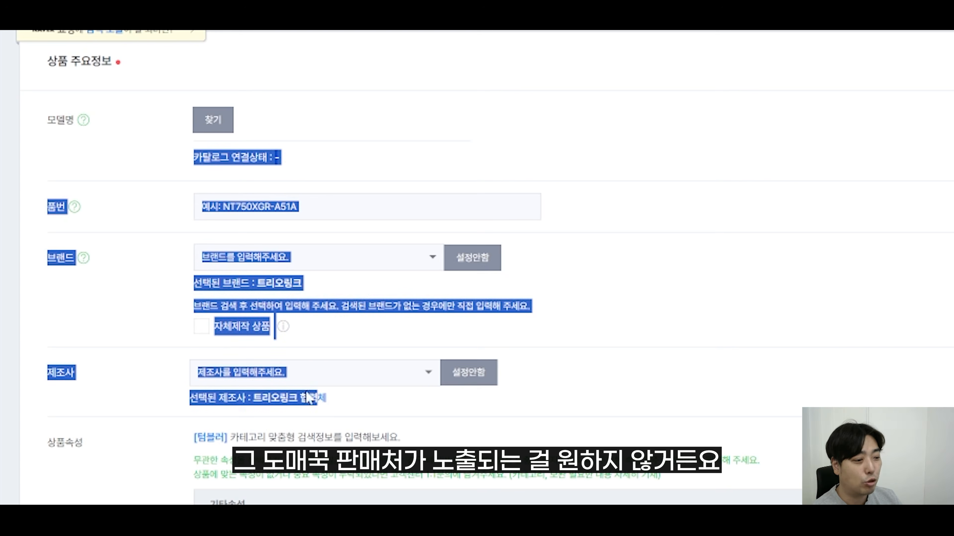
left_click(133, 426)
In 상품속성, set the 용량 range to 300ml ~ 400ml and its actual value to 350 ml
scroll(131, 422, "down", 4)
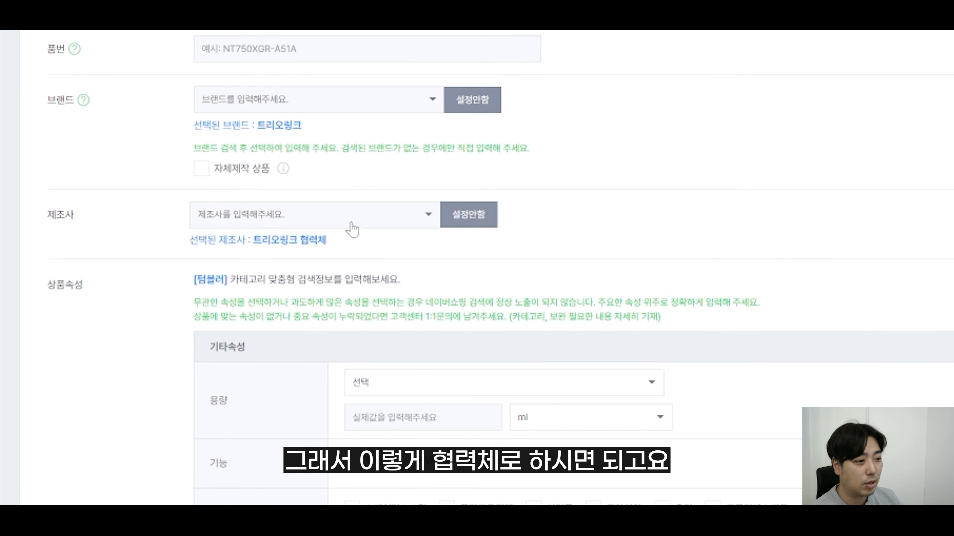
scroll(196, 321, "down", 4)
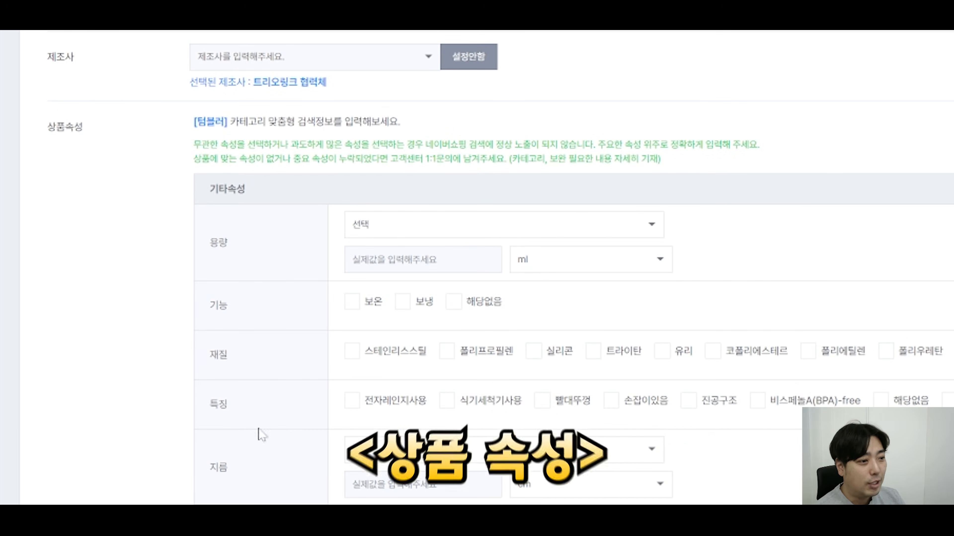
triple_click(94, 127)
left_click(47, 131)
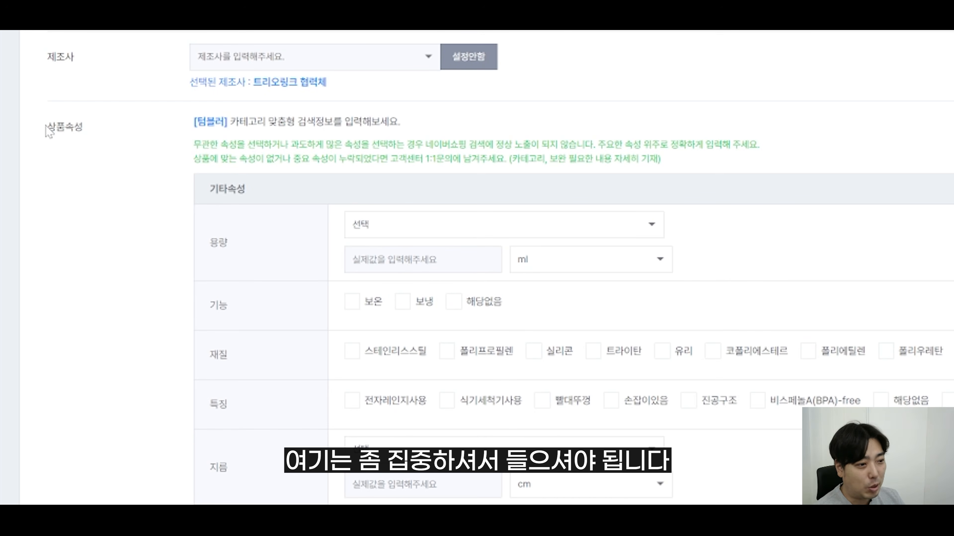
left_click(415, 224)
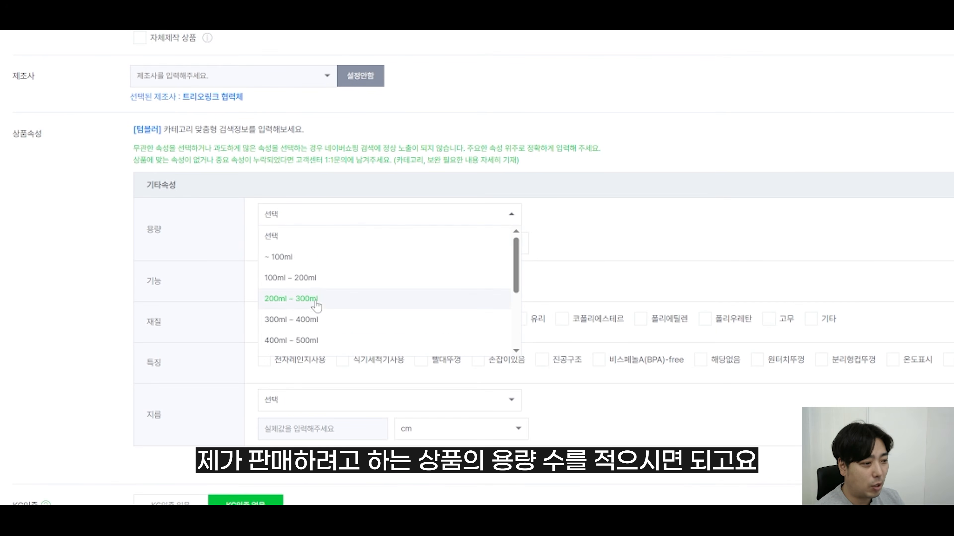
left_click(314, 320)
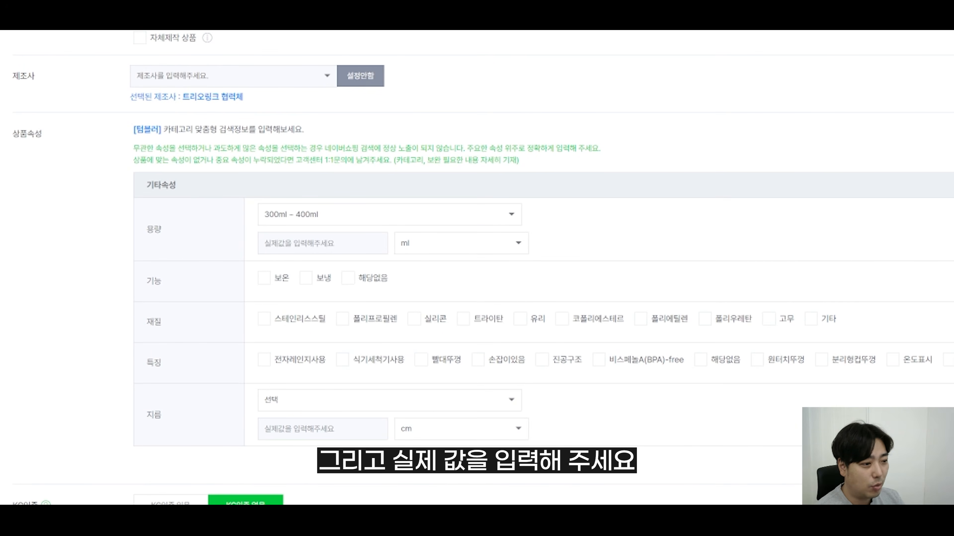
type("350")
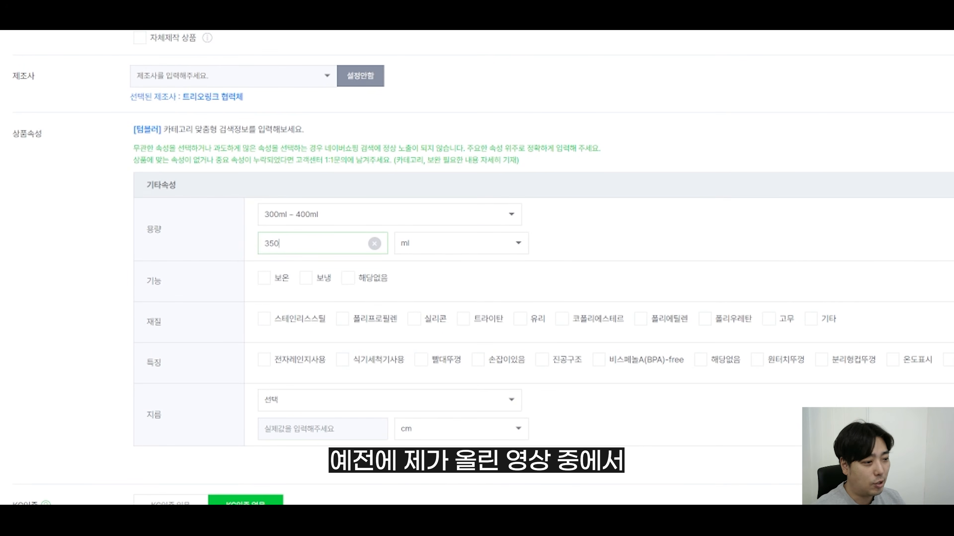
Try the keyword 입구가넓은텀블러 in front of 350 as the actual value of the 용량 attribute, and remove the keyword again
type("ml")
key("BackSpace")
key("BackSpace")
key("BackSpace")
key("BackSpace")
key("BackSpace")
type("d")
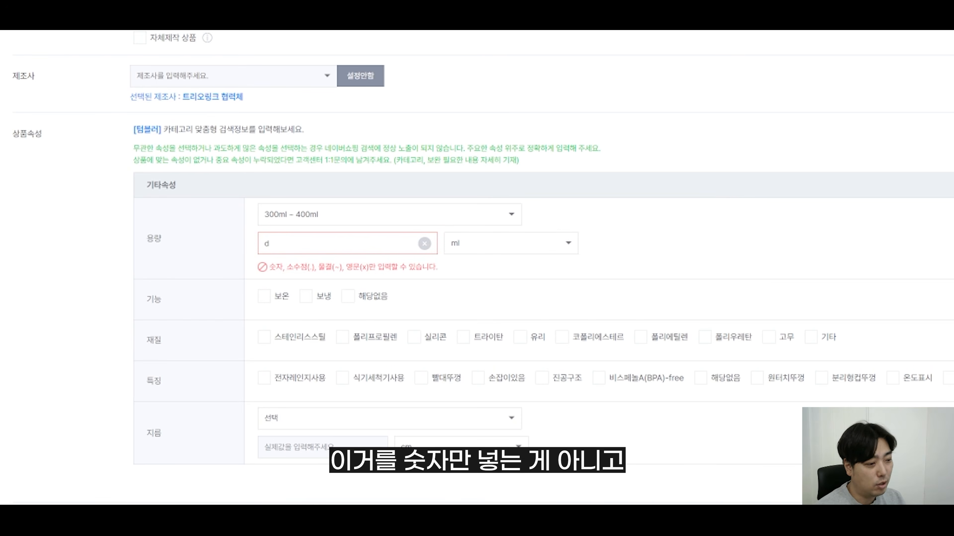
key("BackSpace")
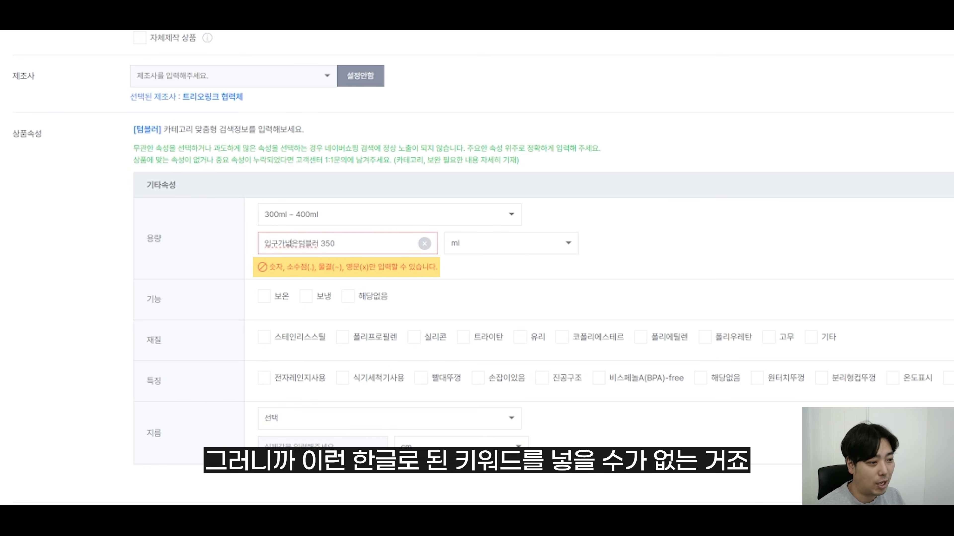
left_click_drag(319, 244, 228, 245)
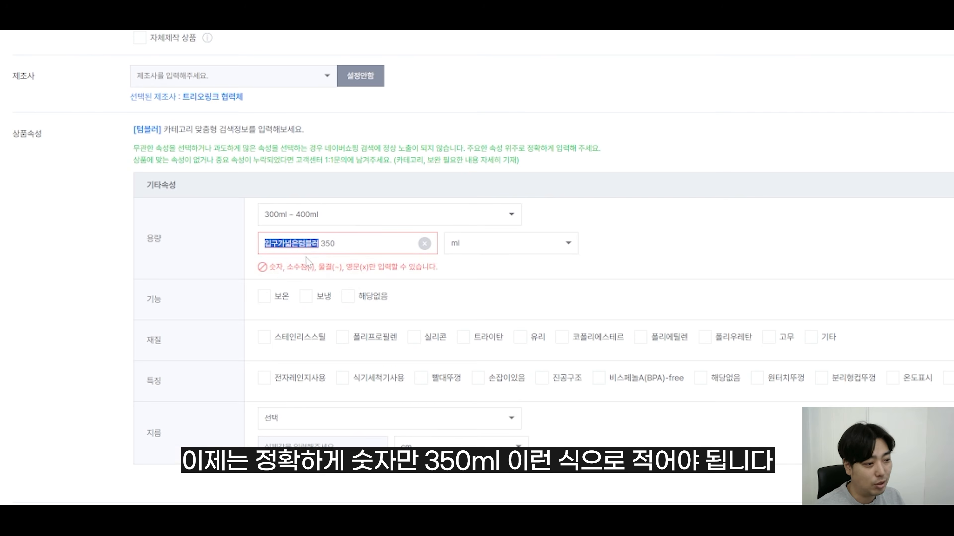
key("BackSpace")
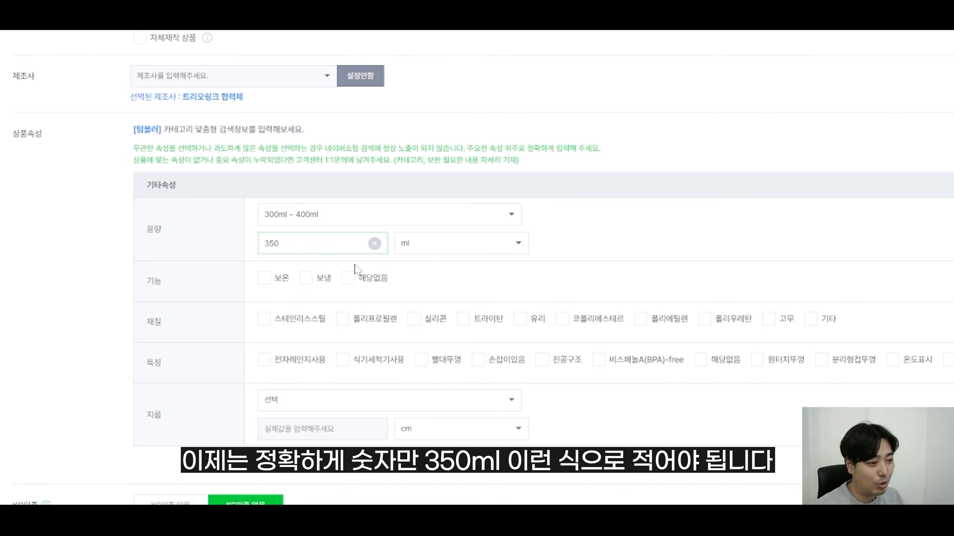
left_click(47, 127)
In 상품속성, check 보온 and 보냉 as the 기능 and 스테인리스스틸 and 실리콘 as the 재질
scroll(47, 126, "down", 1)
left_click(266, 275)
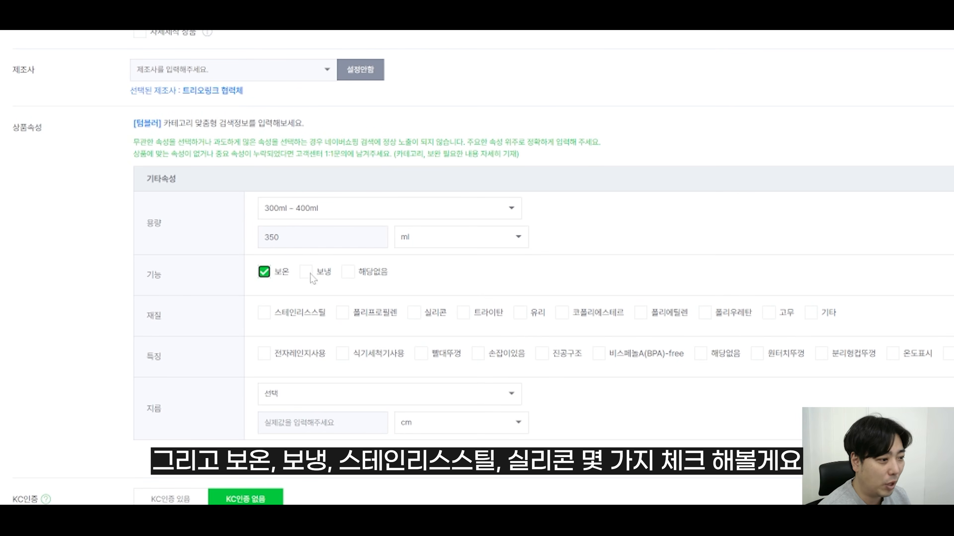
left_click(306, 272)
left_click(264, 312)
left_click(414, 312)
Open the additional product attributes, check the colours 블랙, 그레이, 레드 and 베이지 under 색상, and save them
scroll(336, 312, "down", 3)
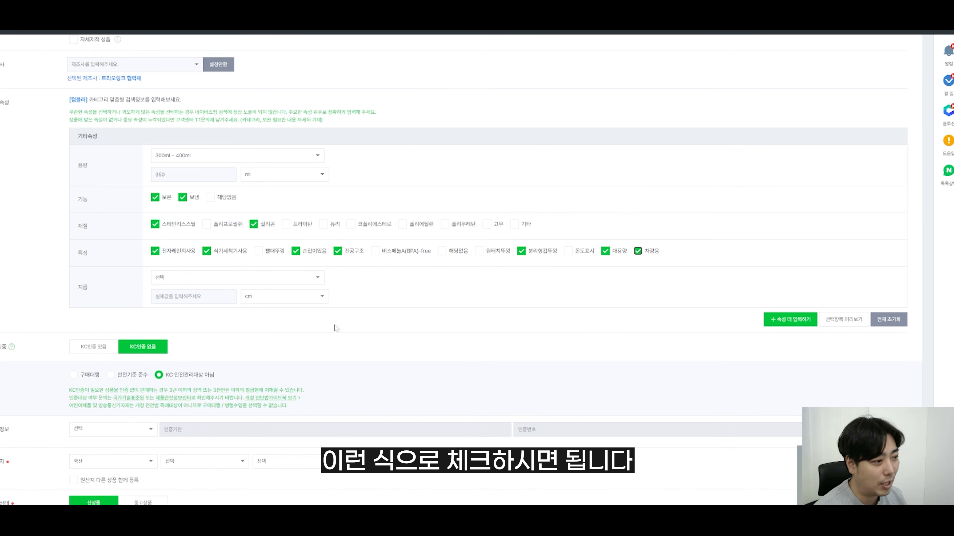
scroll(334, 326, "down", 2)
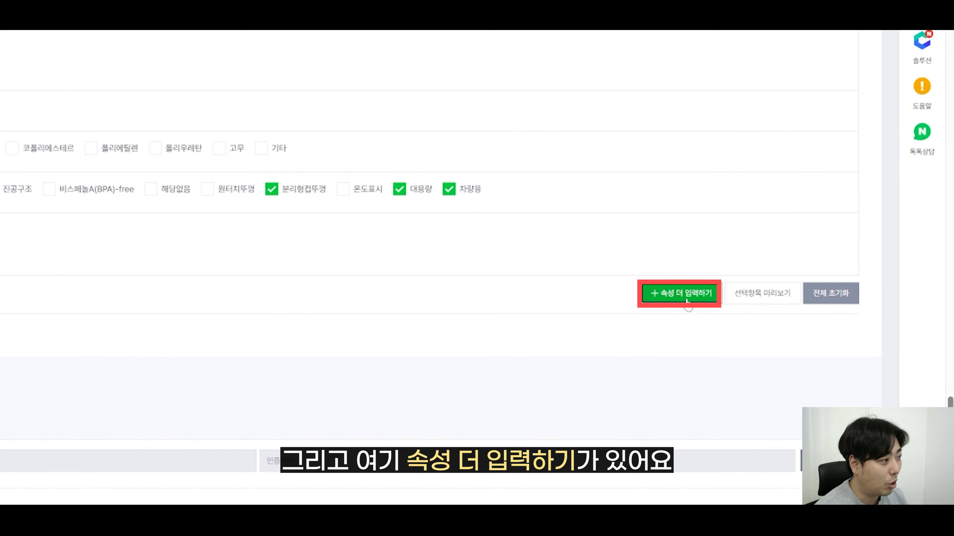
left_click(686, 297)
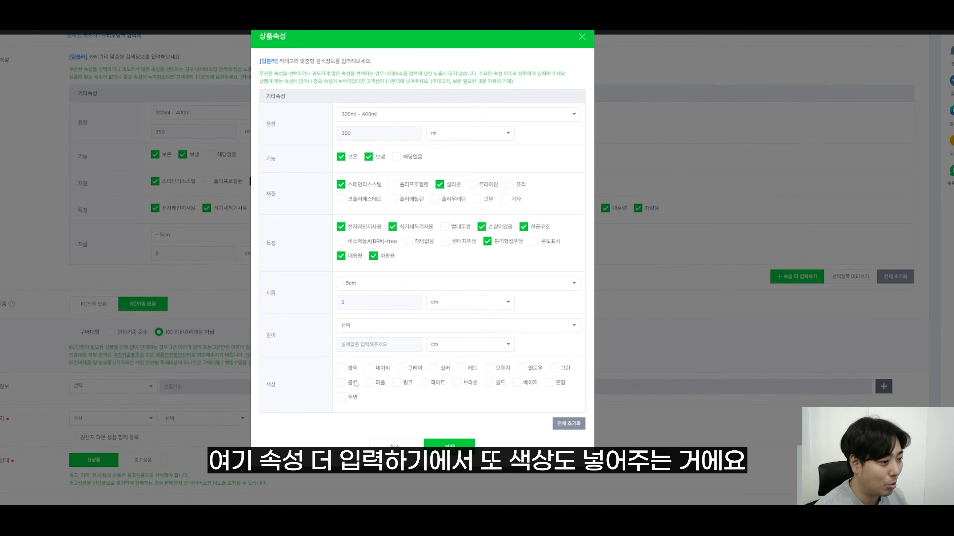
left_click(400, 368)
left_click(461, 368)
left_click(516, 383)
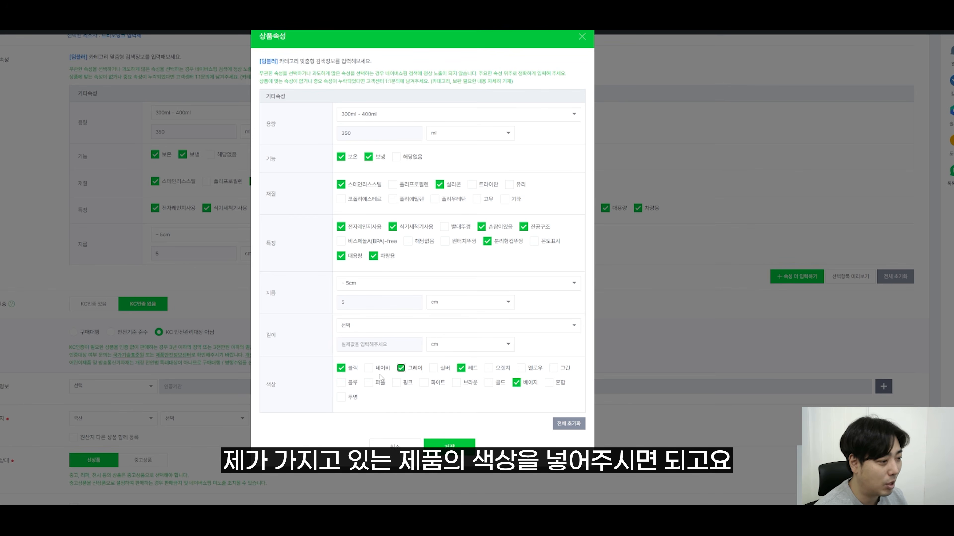
left_click(449, 444)
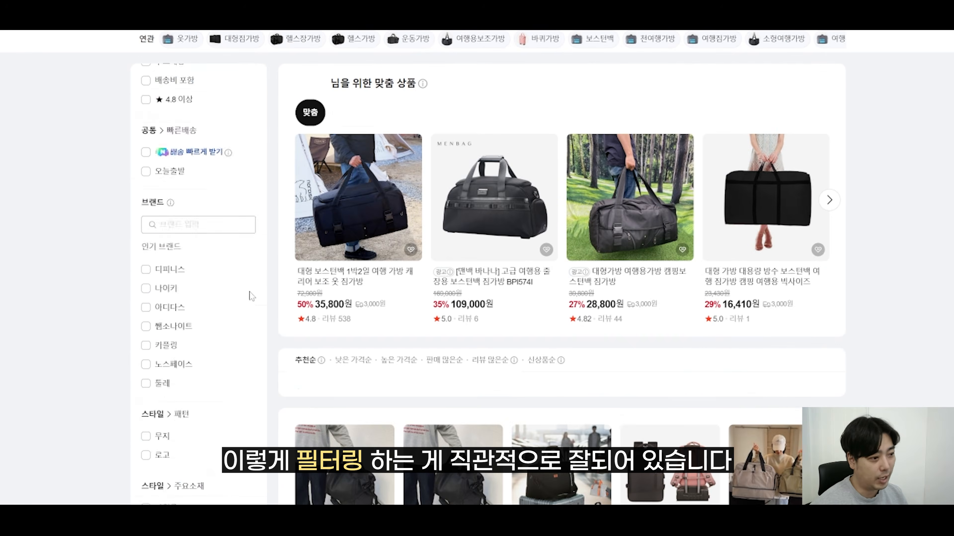
Examine the brand, pattern, material, decoration and price filters beside the bag search results in Naver Plus Store
scroll(164, 399, "down", 10)
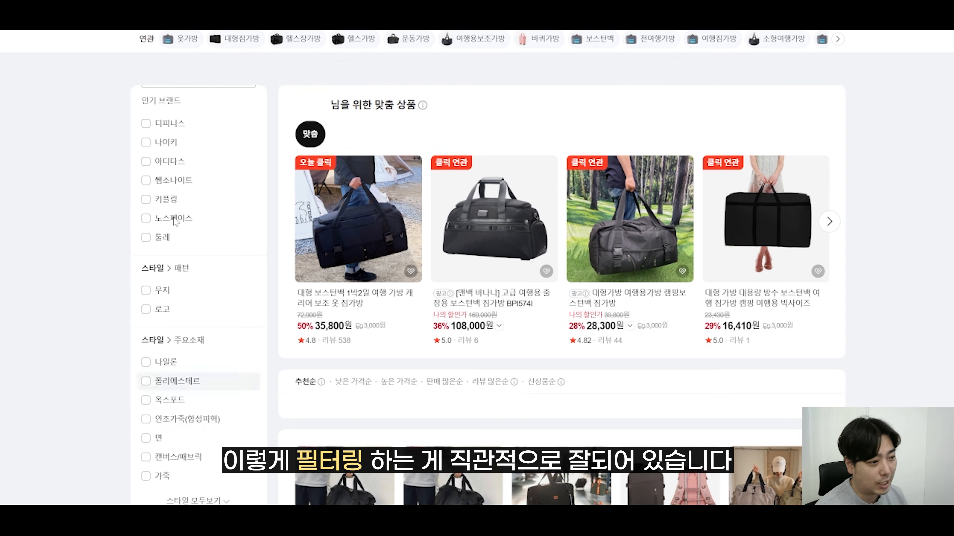
scroll(199, 338, "up", 2)
scroll(199, 338, "down", 10)
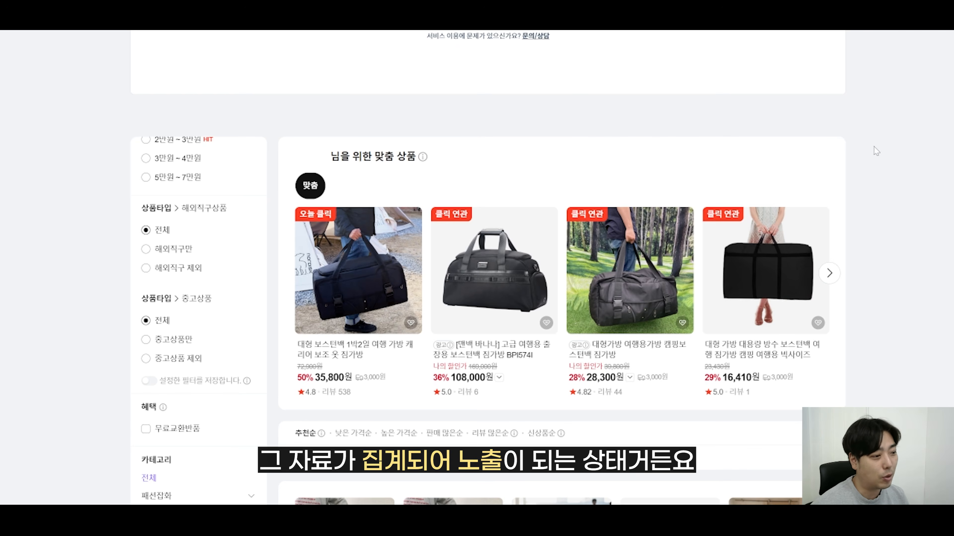
scroll(798, 247, "down", 8)
scroll(562, 263, "down", 8)
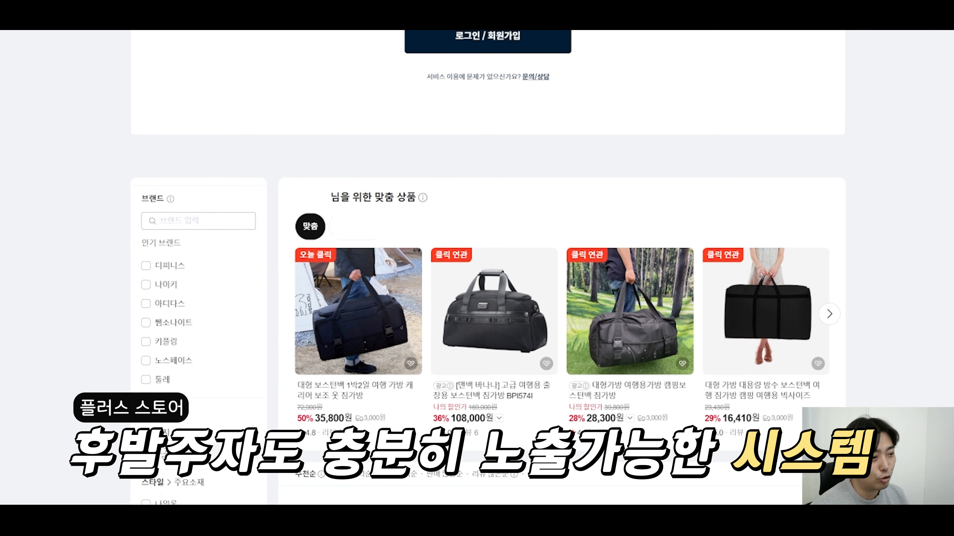
scroll(198, 338, "up", 2)
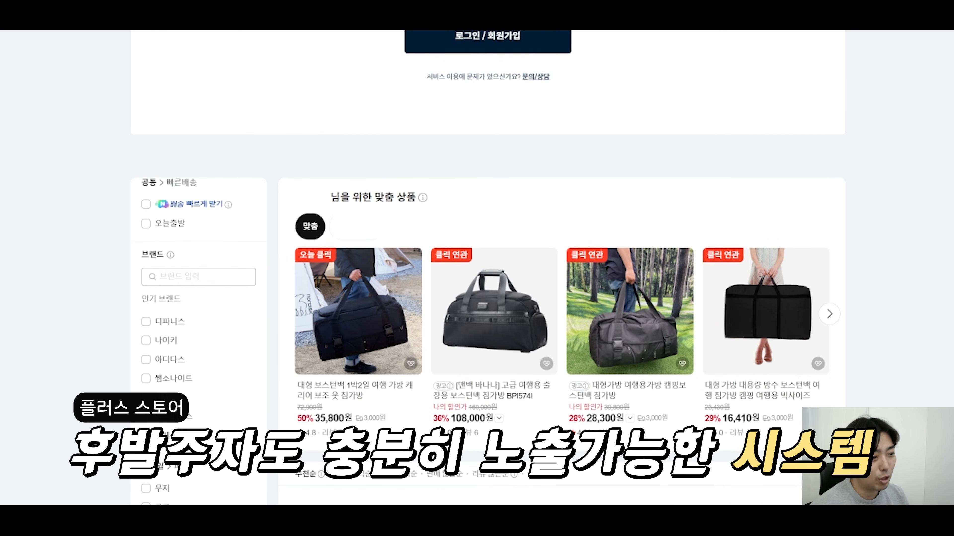
scroll(212, 378, "down", 6)
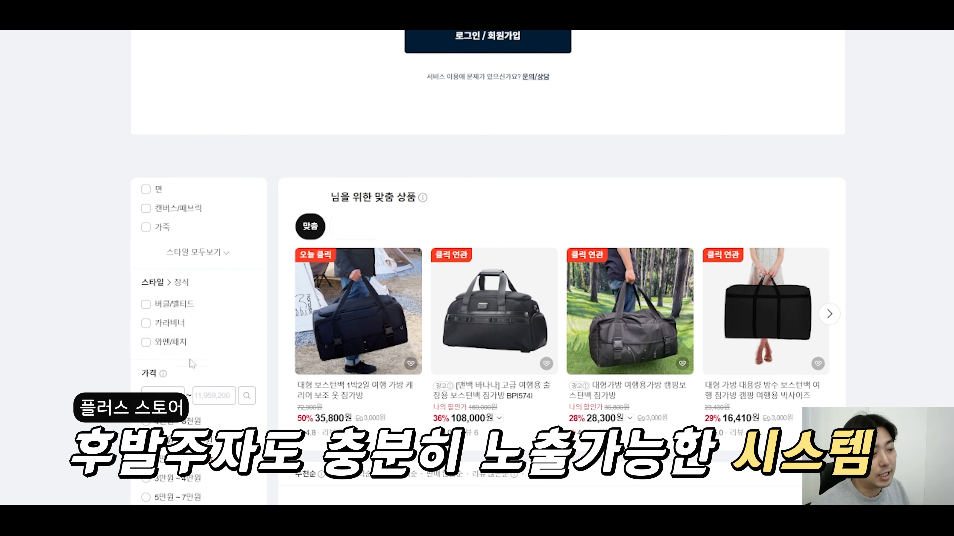
scroll(194, 376, "down", 8)
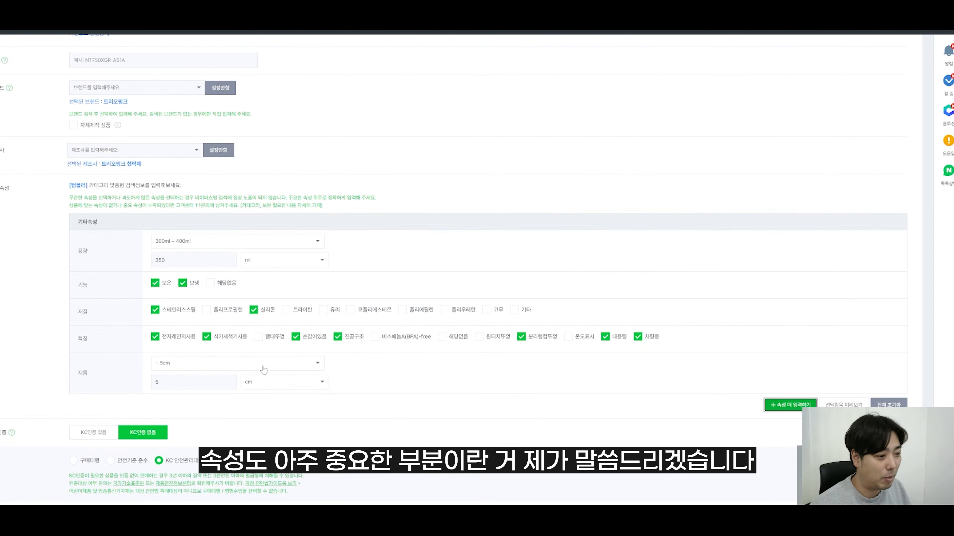
Review the tumbler's KC인증 settings in the product form and look through its 도매꾹 supplier page for the product information
scroll(264, 370, "down", 3)
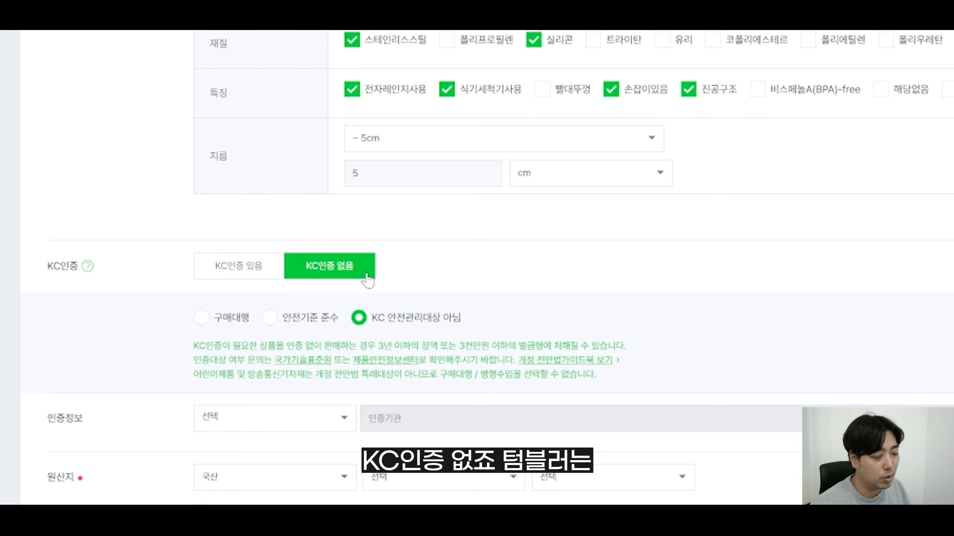
scroll(367, 280, "down", 3)
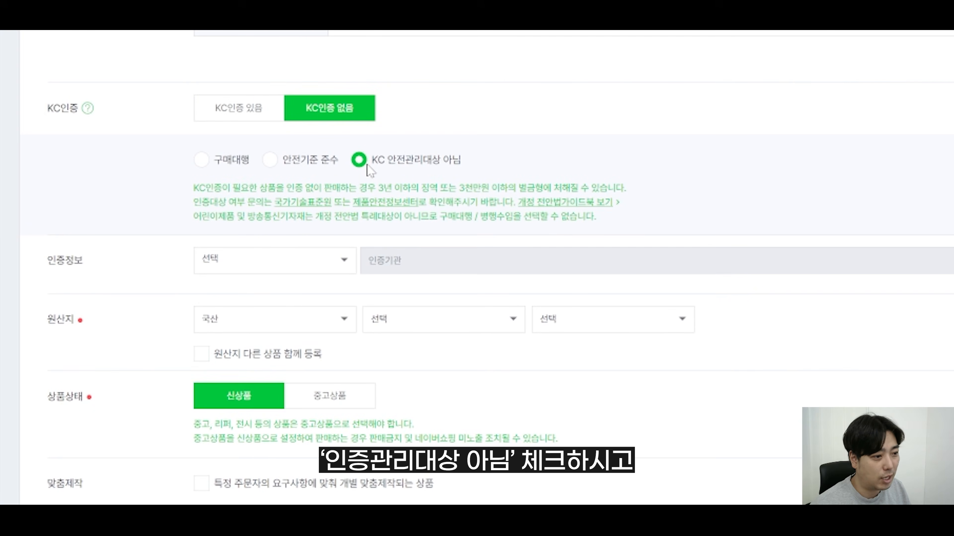
scroll(368, 169, "down", 3)
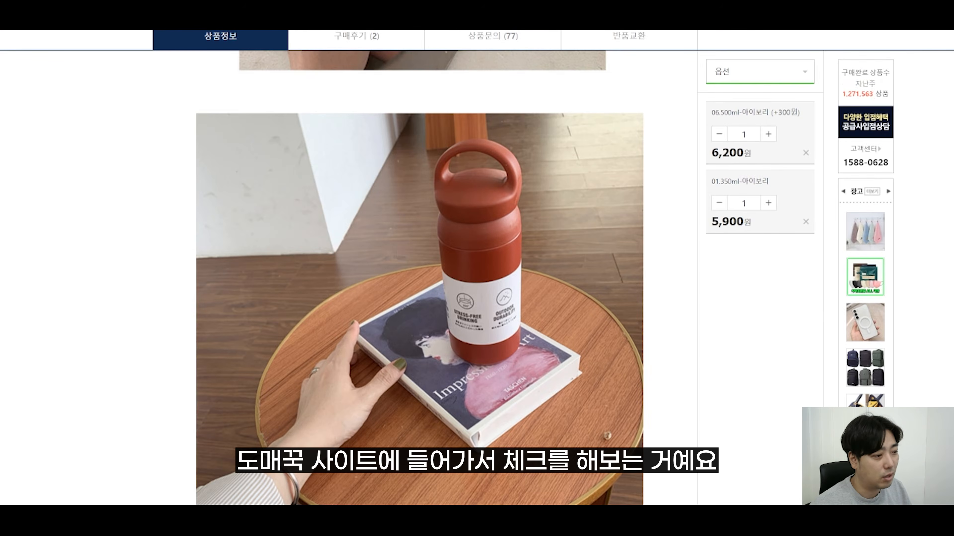
scroll(756, 264, "down", 5)
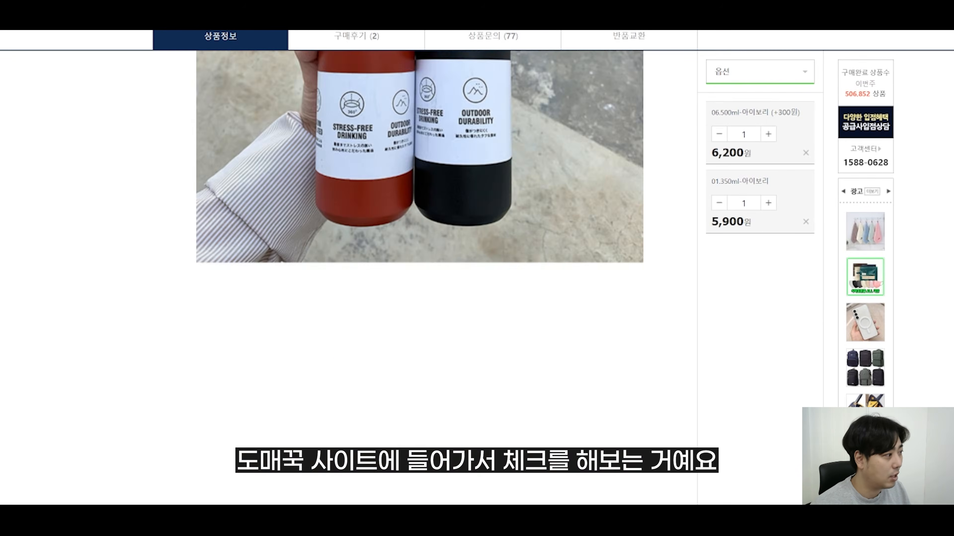
scroll(420, 263, "down", 10)
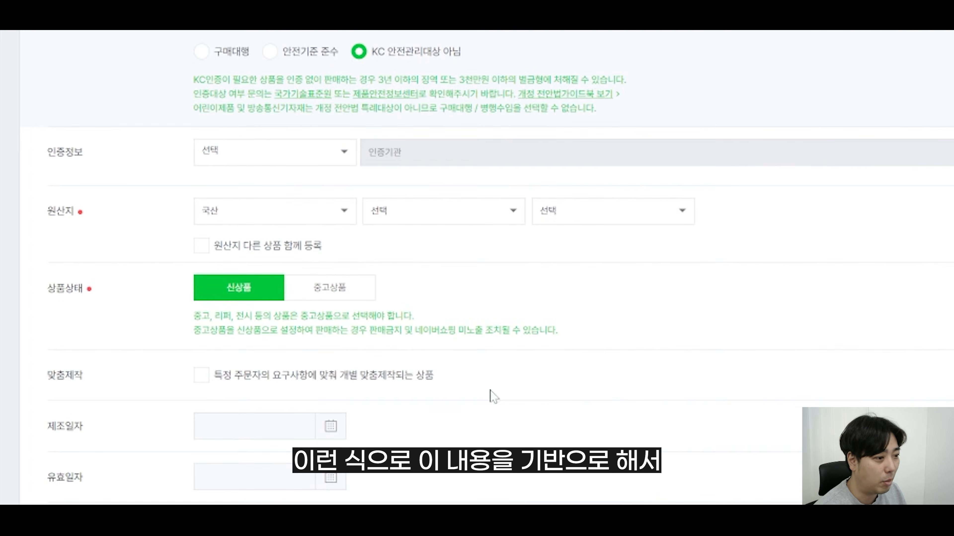
Set the 원산지 to 수입산, 아시아, 중국 and enter 트리오링크 as the importer
left_click(330, 211)
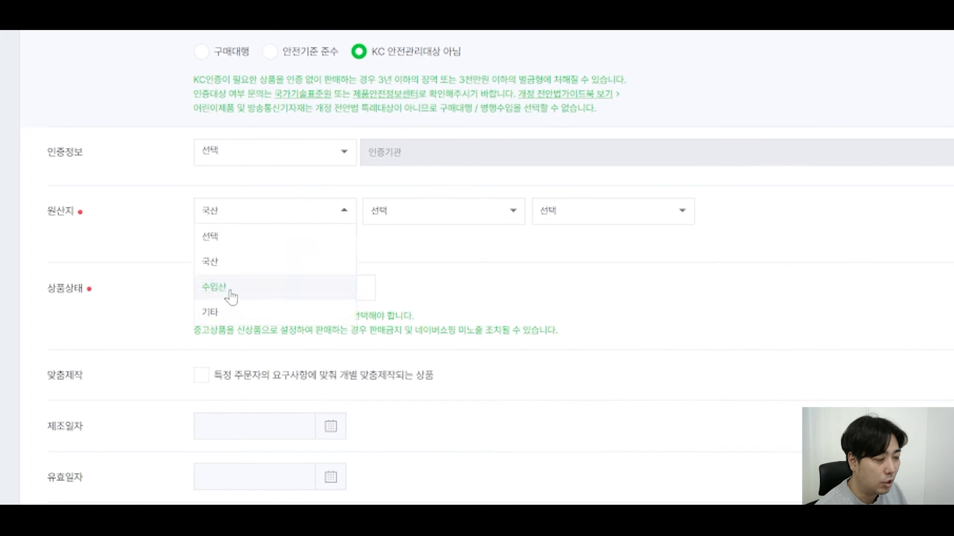
left_click(226, 287)
left_click(481, 212)
left_click(398, 313)
left_click(601, 212)
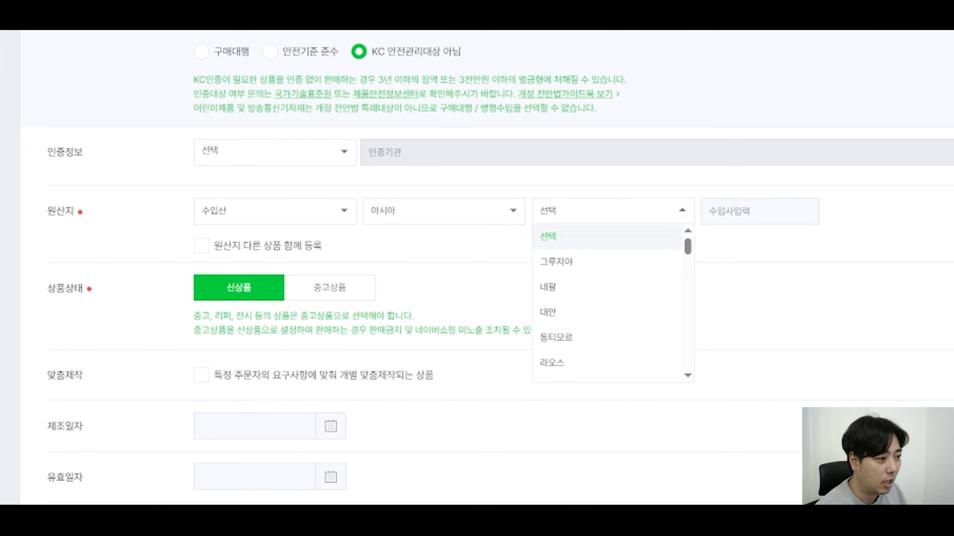
scroll(586, 330, "down", 10)
scroll(581, 345, "down", 2)
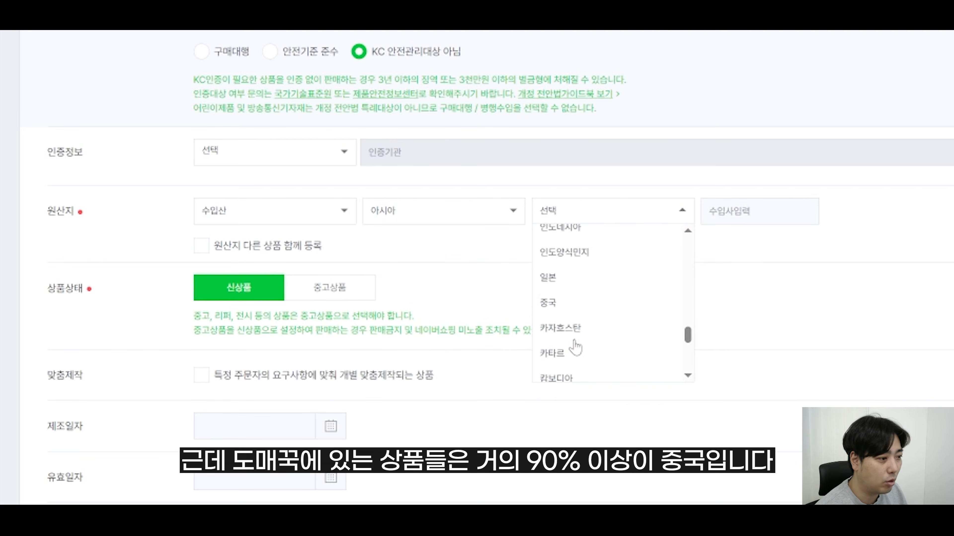
left_click(579, 308)
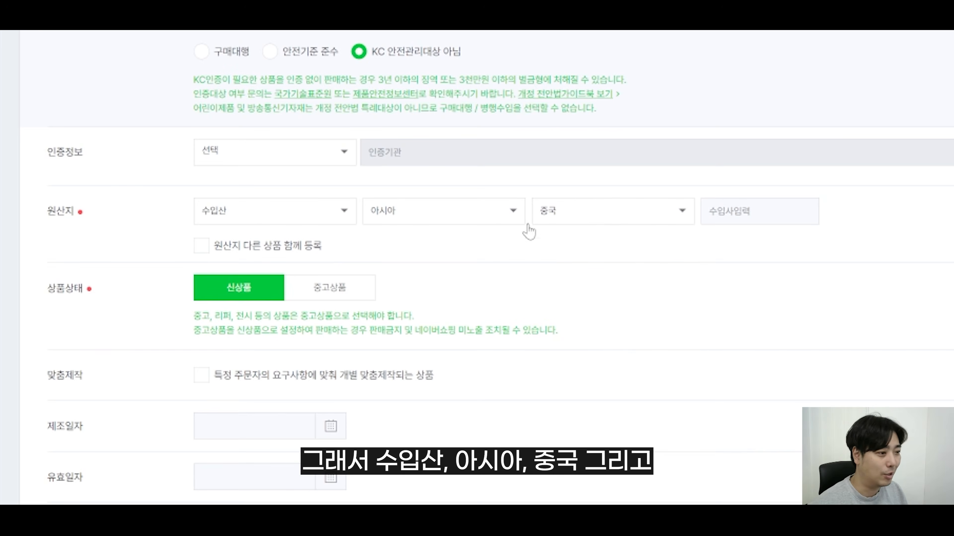
left_click(751, 211)
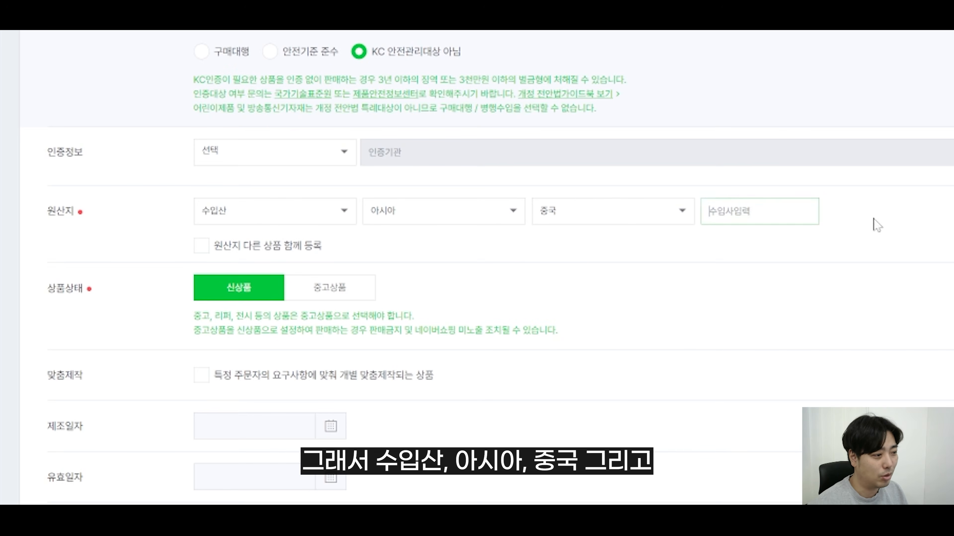
type("트리오링크")
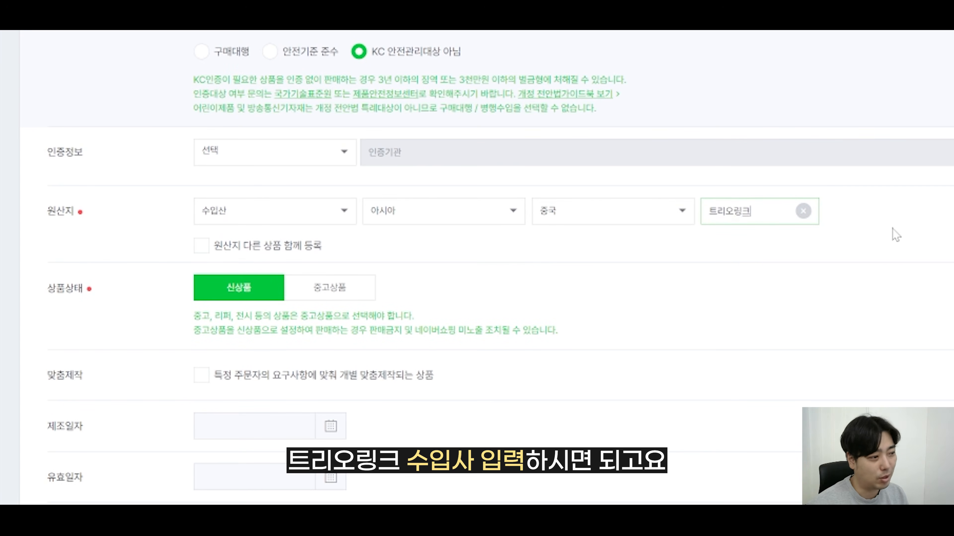
left_click(892, 227)
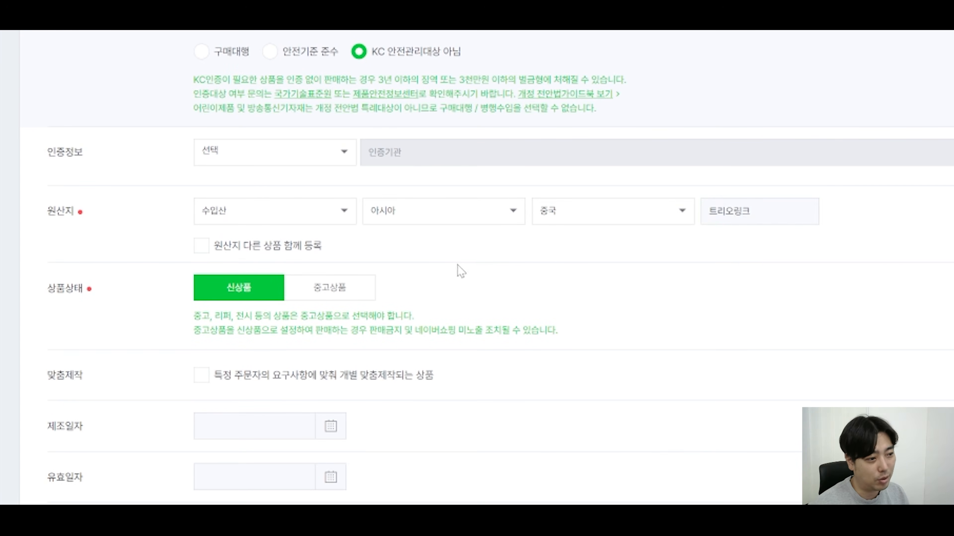
Expand the 사이즈 section, look through the product groups of 사이즈 분류, and set the size to 설정안함
scroll(376, 244, "down", 2)
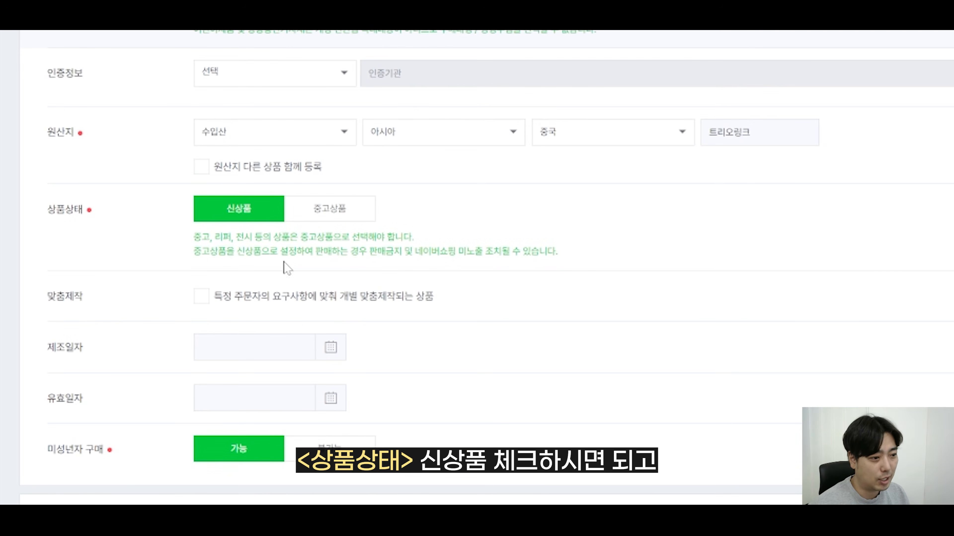
scroll(150, 235, "down", 2)
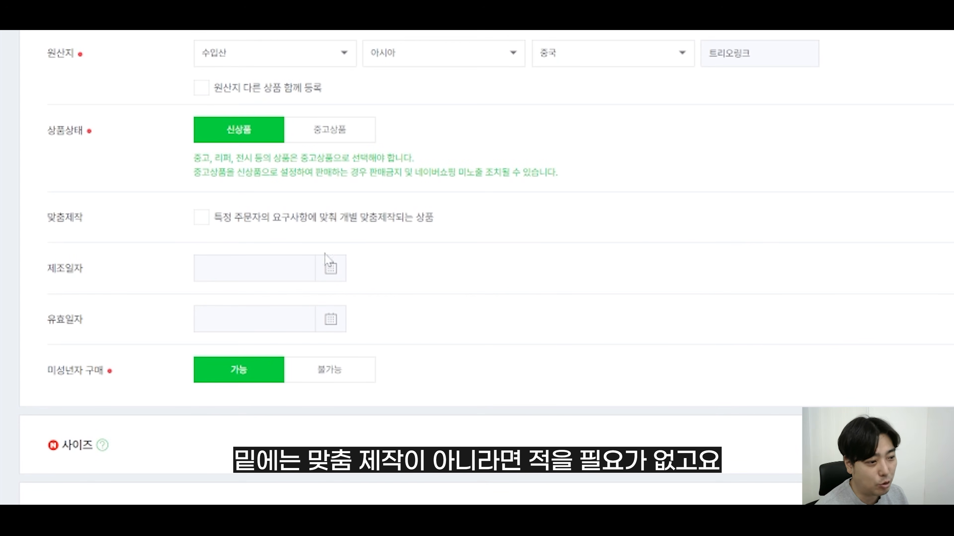
scroll(206, 331, "down", 4)
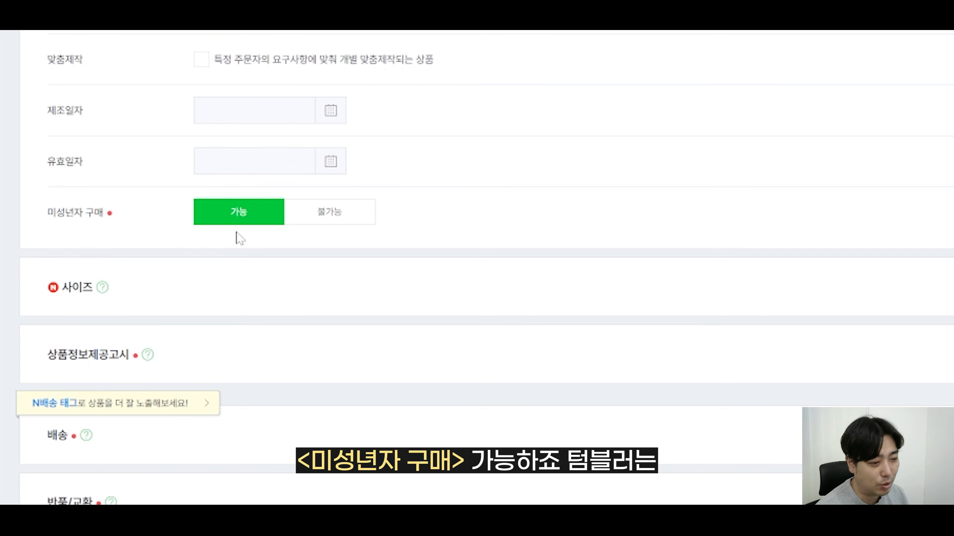
scroll(220, 260, "down", 2)
left_click(71, 214)
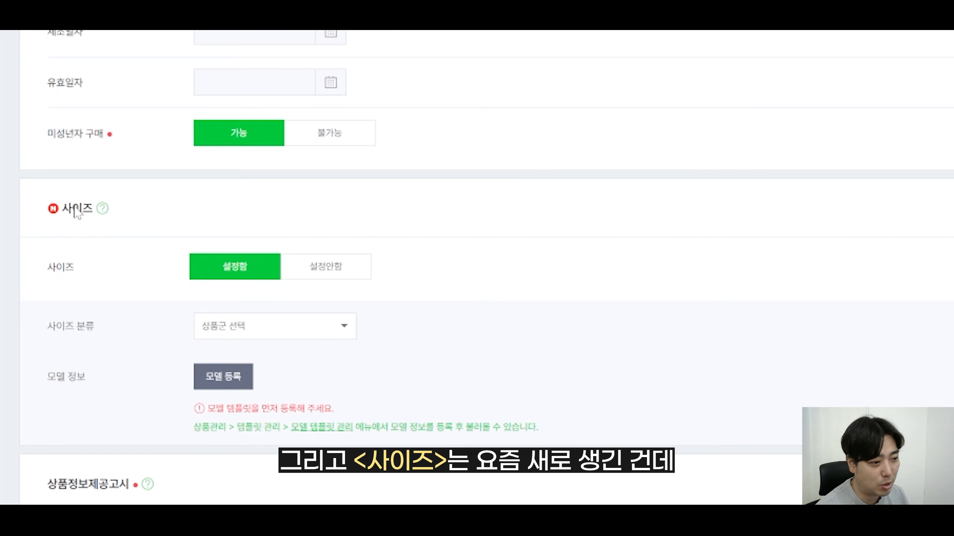
left_click(233, 326)
scroll(266, 436, "down", 5)
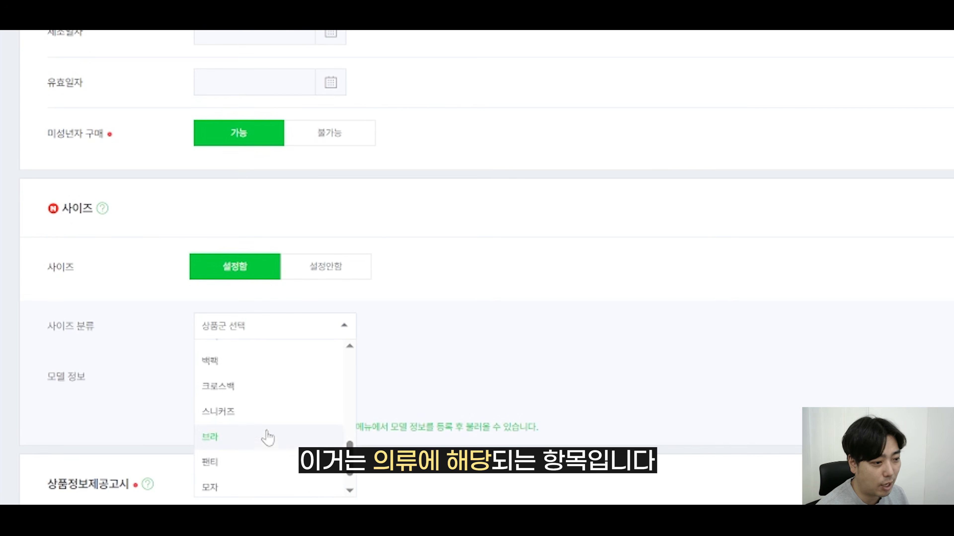
scroll(266, 451, "up", 6)
left_click(283, 272)
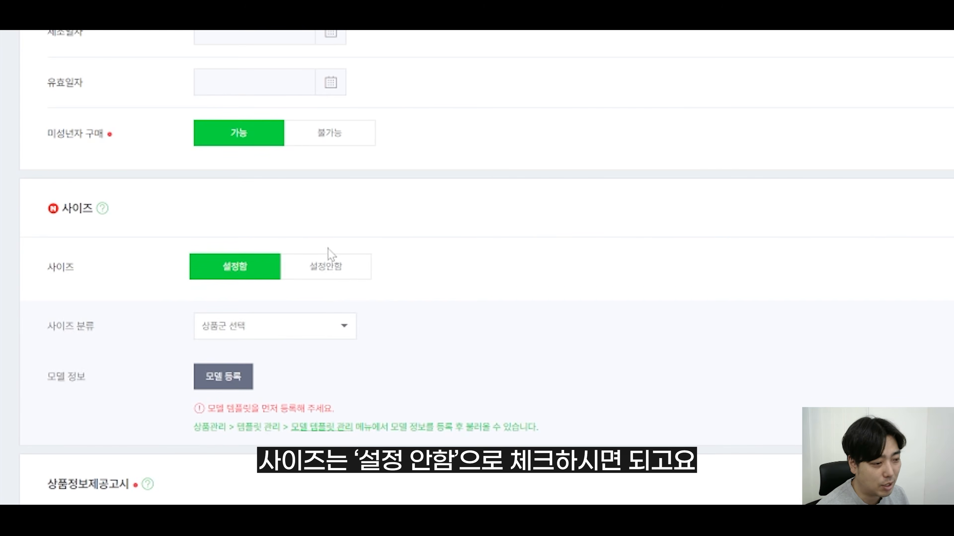
left_click(325, 266)
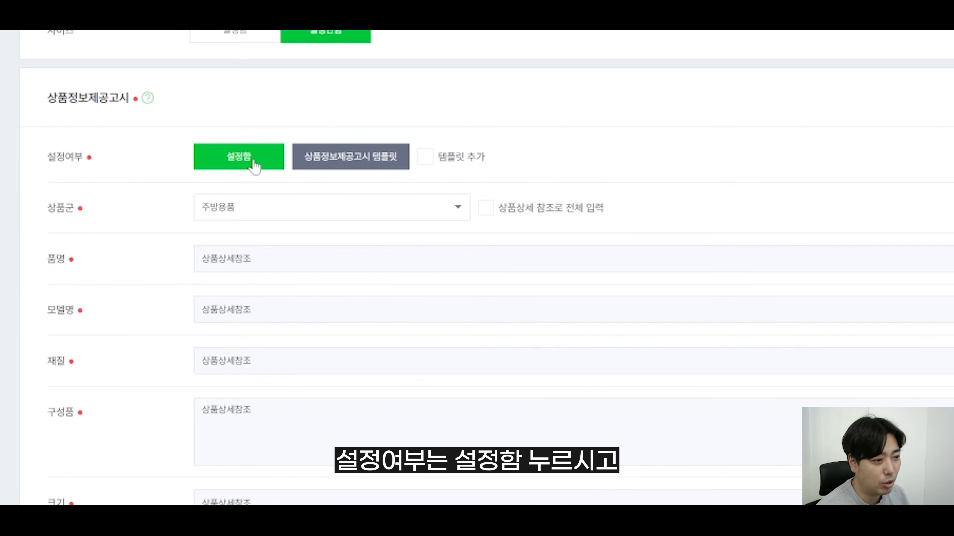
Look through the 상품군 options of 상품정보제공고시, keep 주방용품, and fill all notice fields with 상품상세 참조로 전체 입력
left_click(248, 206)
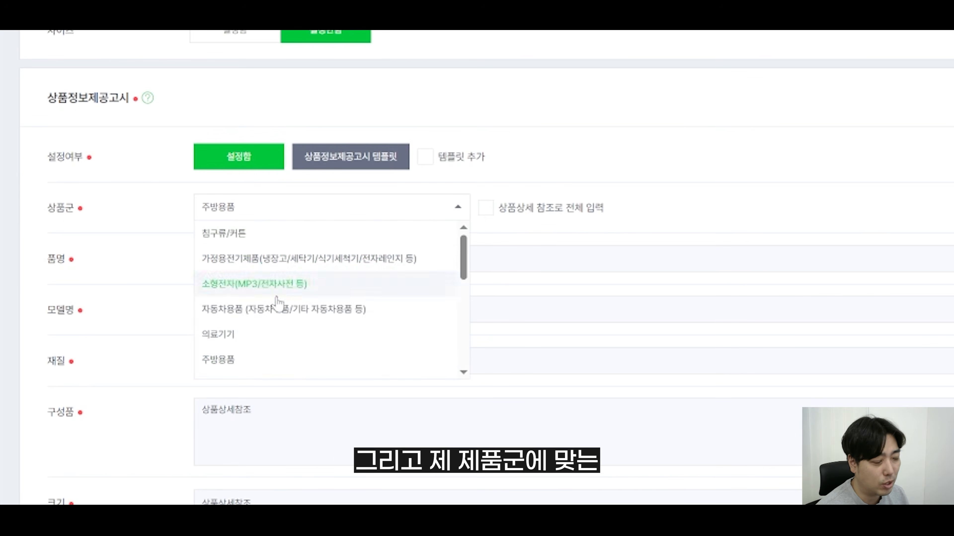
scroll(278, 315, "down", 5)
scroll(278, 315, "up", 5)
left_click(272, 281)
left_click(486, 208)
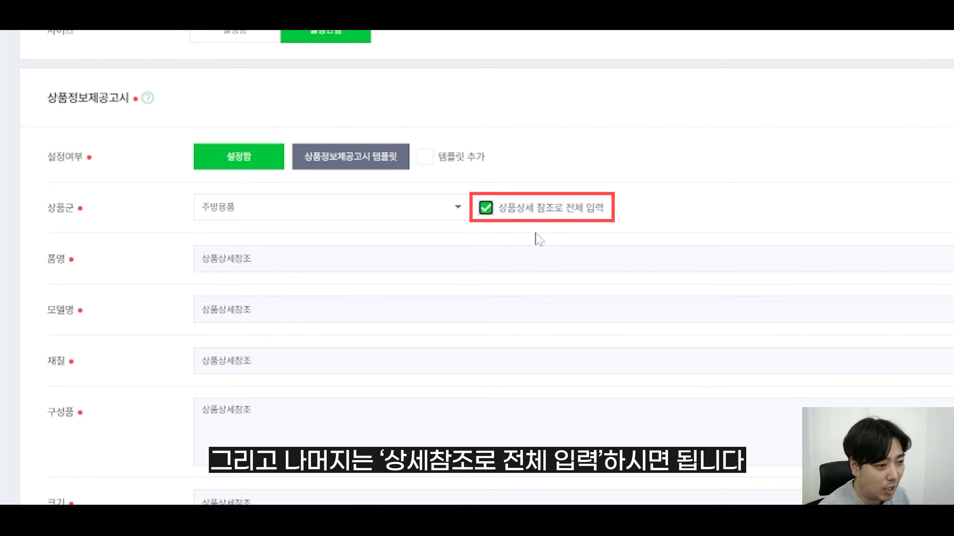
scroll(539, 239, "down", 4)
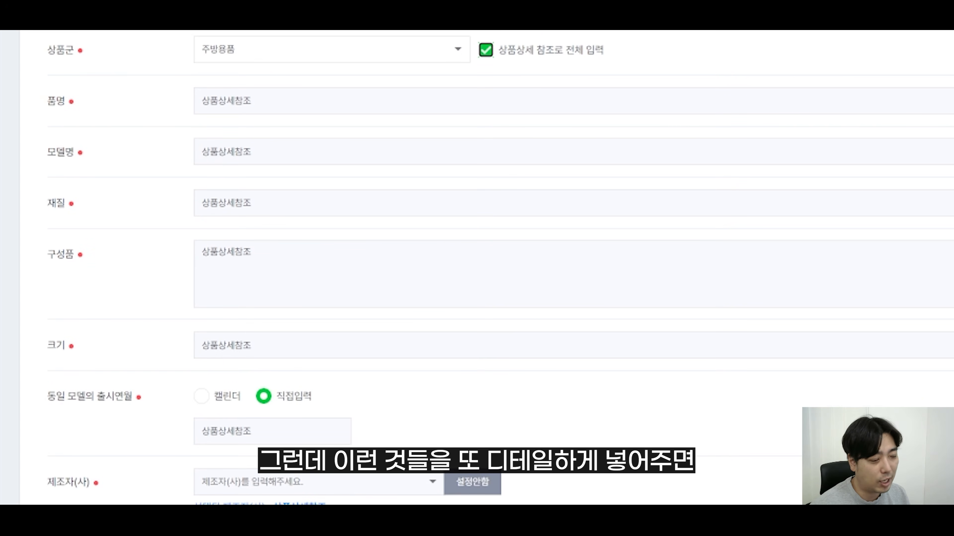
double_click(226, 203)
left_click_drag(251, 152, 186, 159)
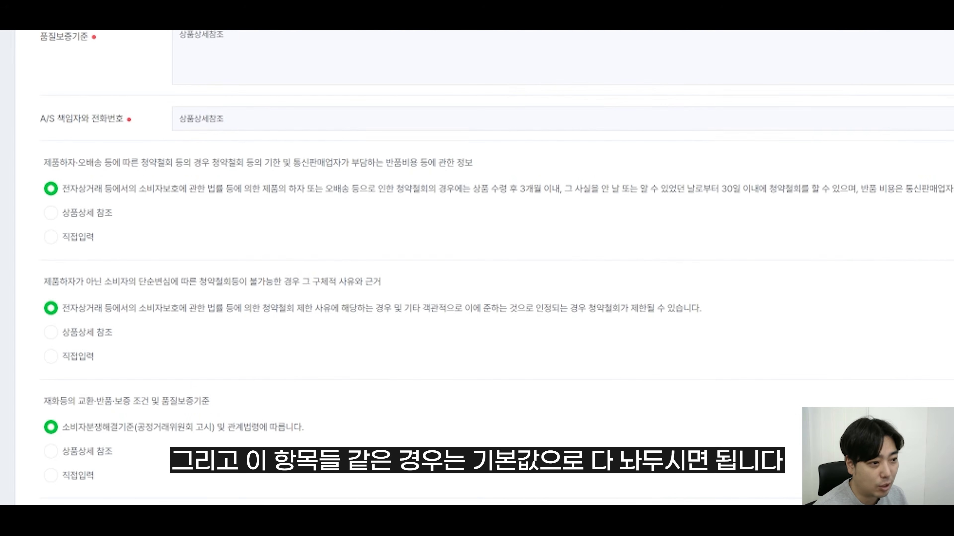
Keep the default consumer protection notices, then set 배송여부 to 배송 and 배송방법 to 택배, 소포, 등기
scroll(21, 398, "down", 6)
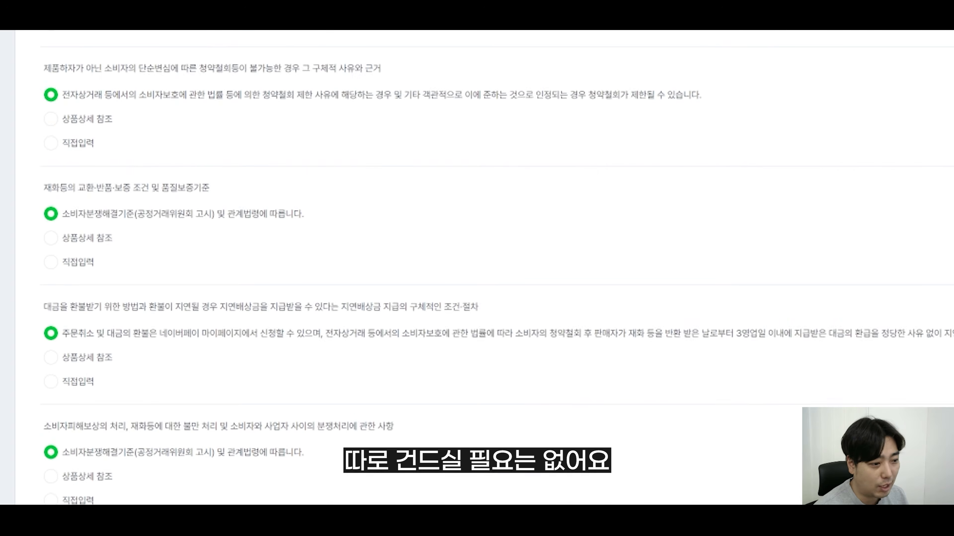
scroll(97, 482, "up", 4)
scroll(477, 263, "down", 5)
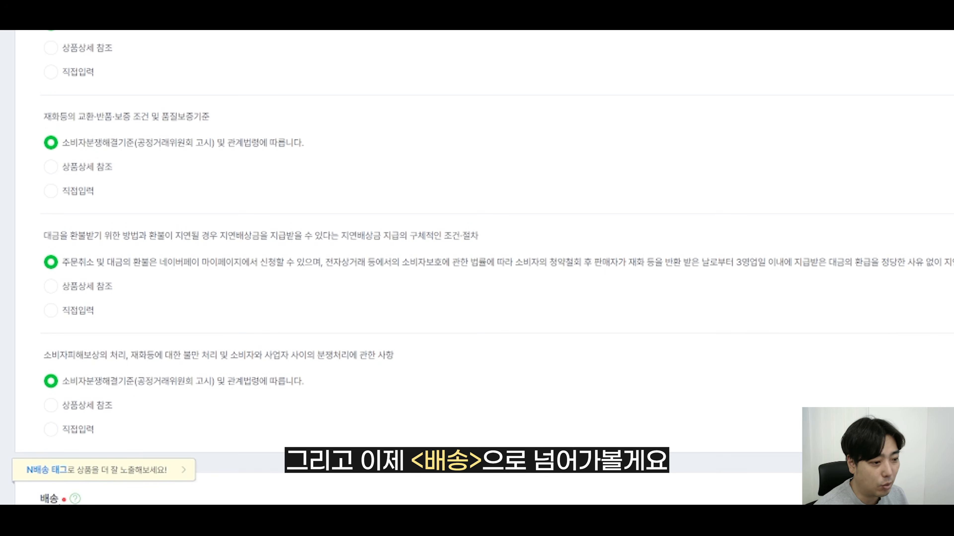
scroll(435, 345, "down", 5)
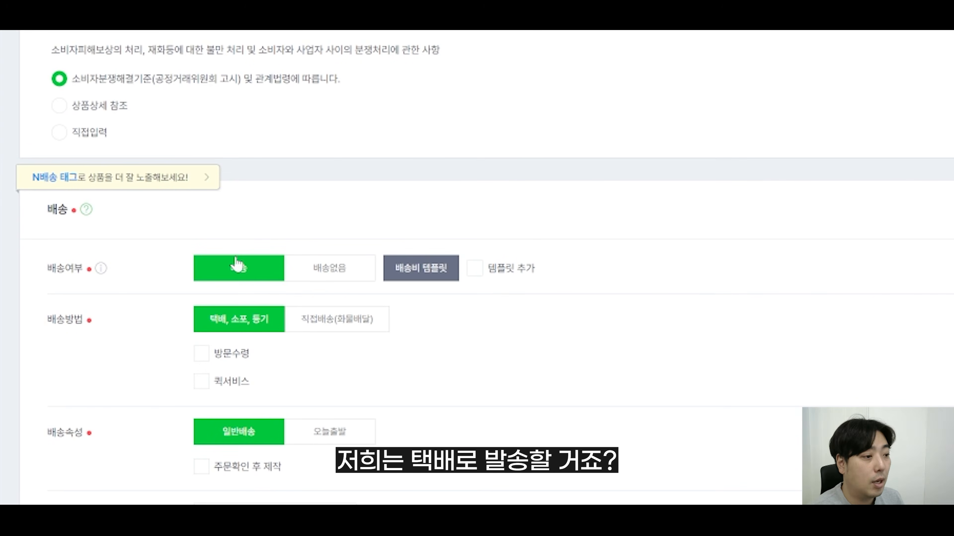
left_click(233, 270)
left_click(237, 328)
Compare 일반배송 with 오늘출발 under 배송속성 and set it to 오늘출발
scroll(241, 336, "down", 4)
left_click(317, 280)
scroll(231, 365, "up", 2)
scroll(229, 364, "down", 2)
left_click(264, 271)
left_click(326, 283)
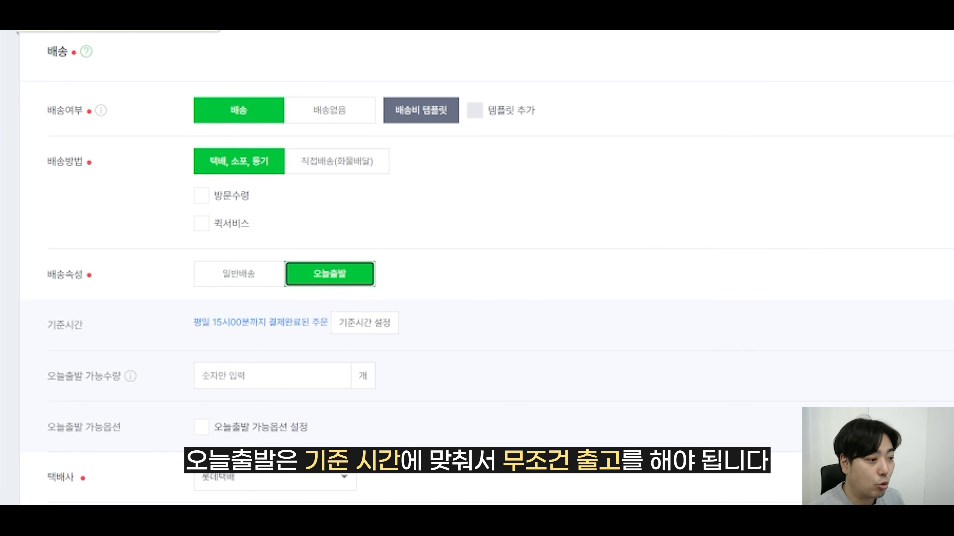
Check the tumbler's 도매꾹 supplier page for the order cutoff and review the 오늘출발 기준시간 settings
left_click_drag(258, 323, 321, 323)
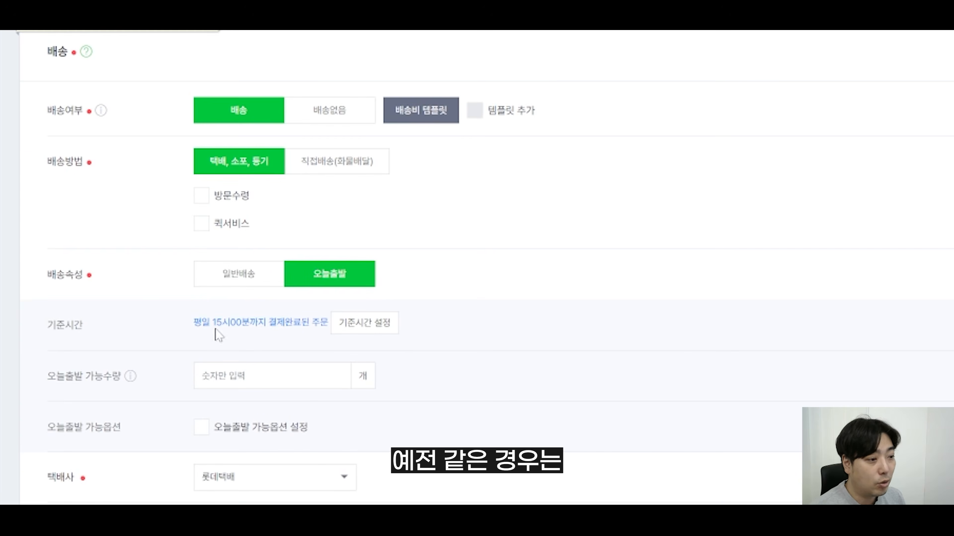
left_click_drag(220, 334, 328, 333)
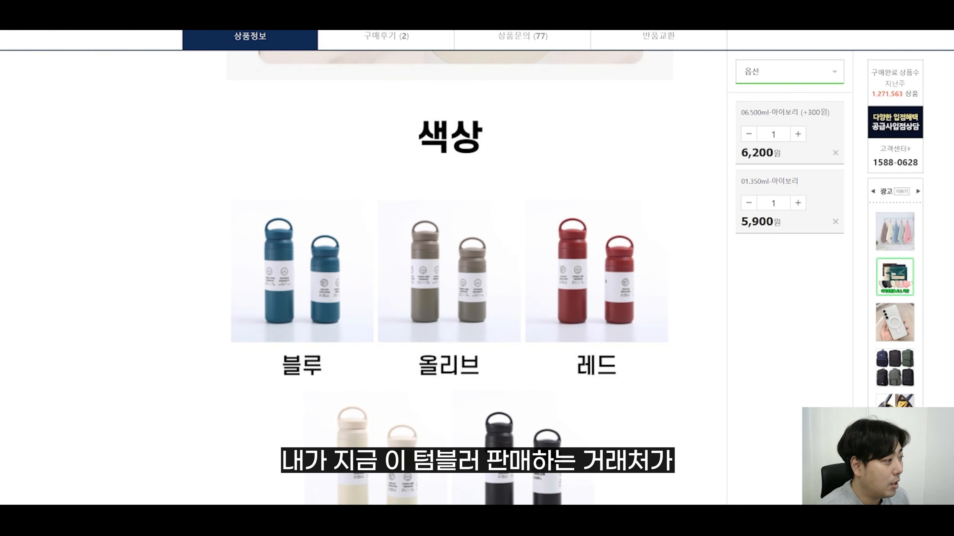
scroll(477, 263, "up", 20)
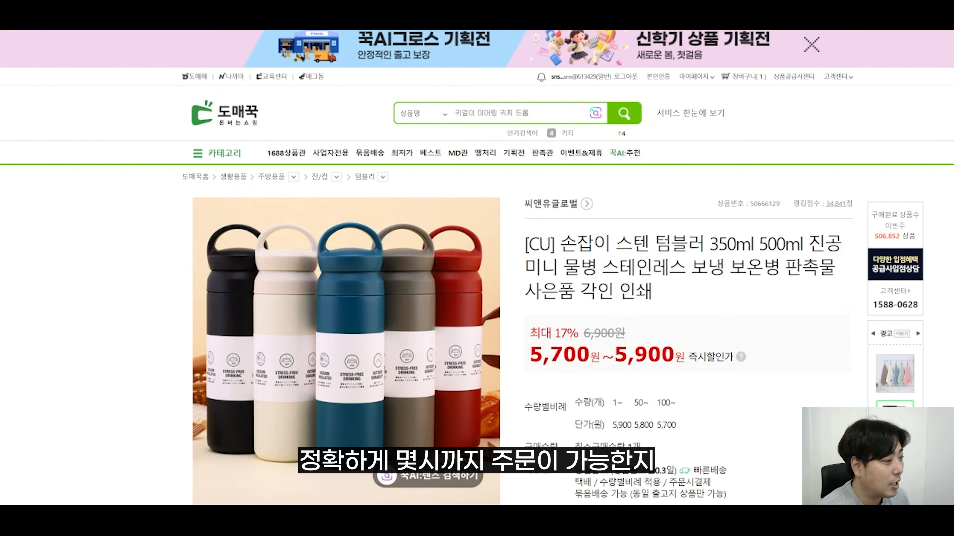
scroll(851, 306, "down", 20)
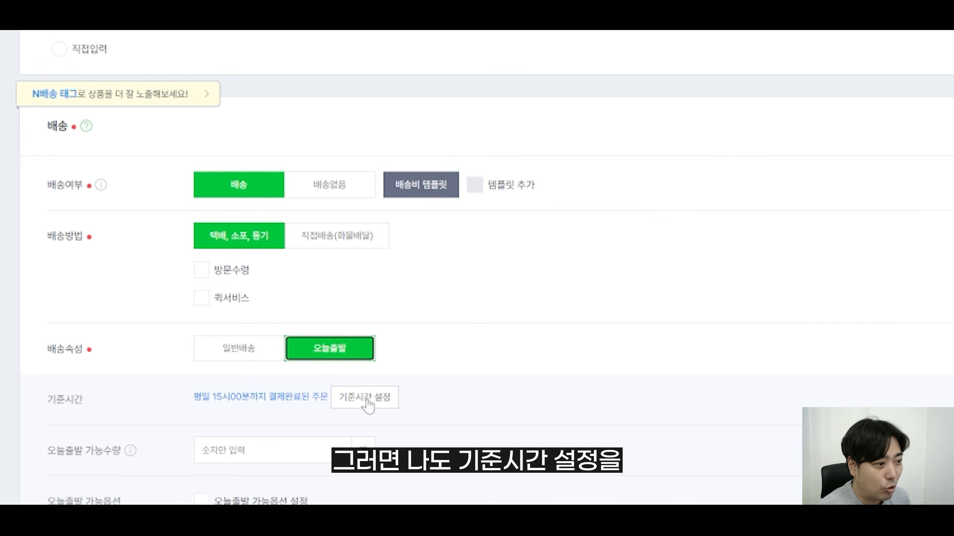
left_click(366, 397)
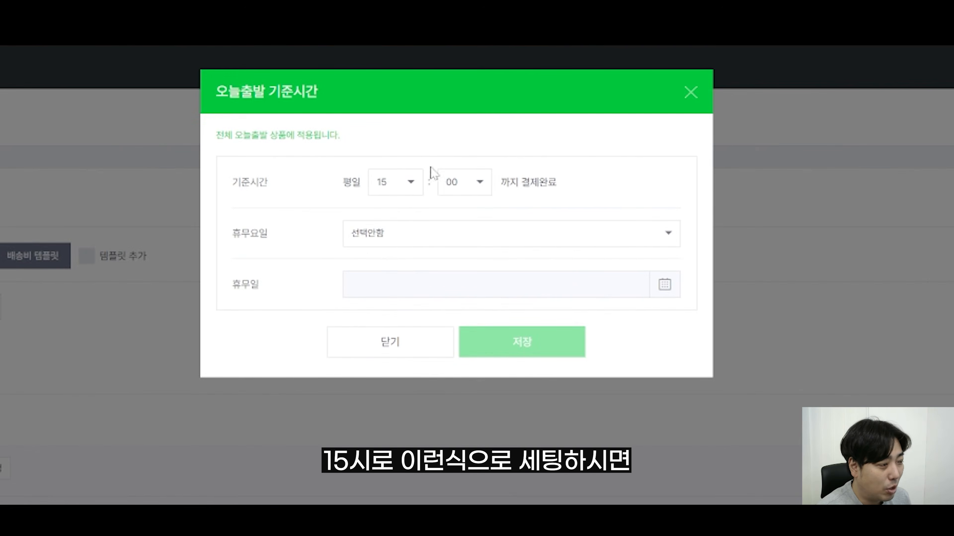
left_click(409, 353)
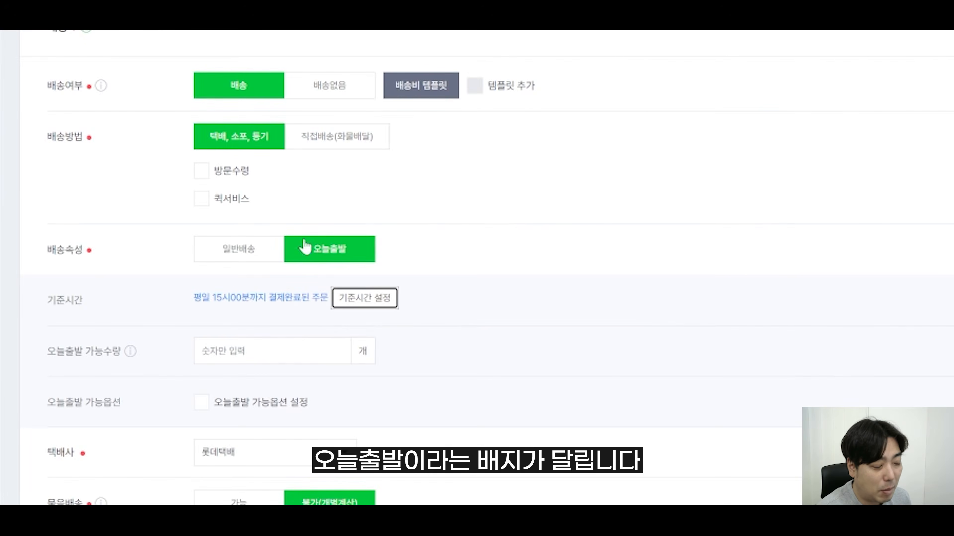
Switch 배송속성 to 일반배송 and back to 오늘출발, leaving 오늘출발 가능수량 empty
left_click(321, 261)
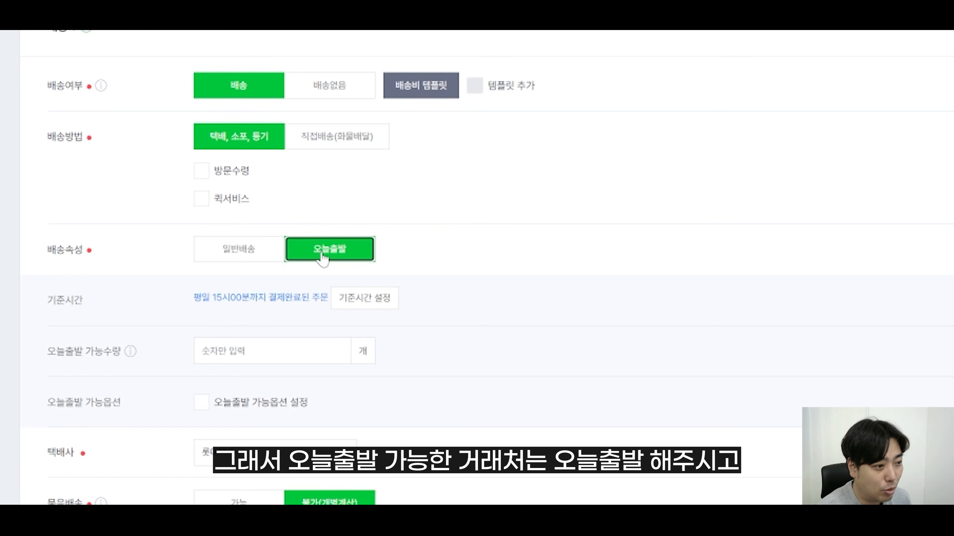
left_click(249, 260)
left_click(318, 263)
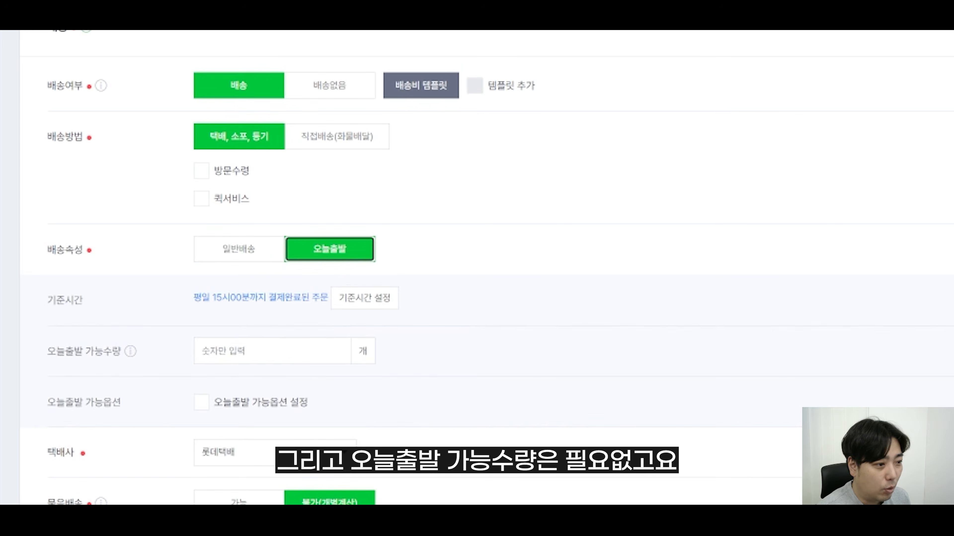
scroll(296, 225, "down", 4)
left_click(294, 203)
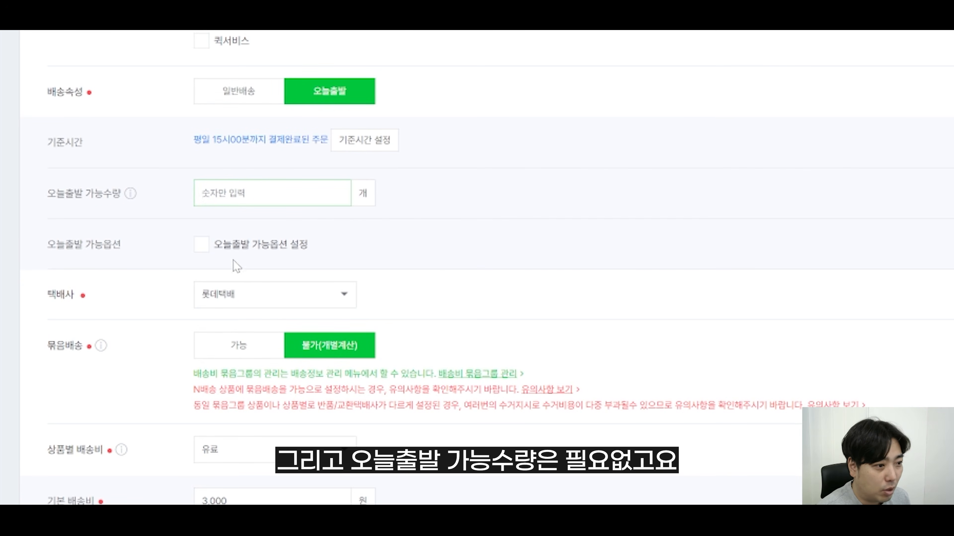
Set the 택배사 to 한진택배
scroll(261, 242, "down", 2)
left_click(270, 216)
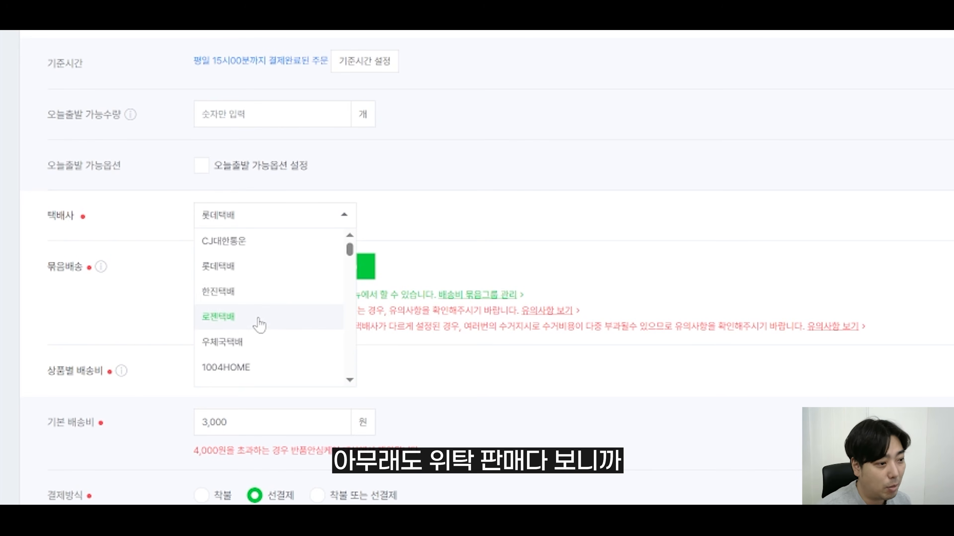
scroll(259, 324, "down", 3)
scroll(265, 317, "up", 7)
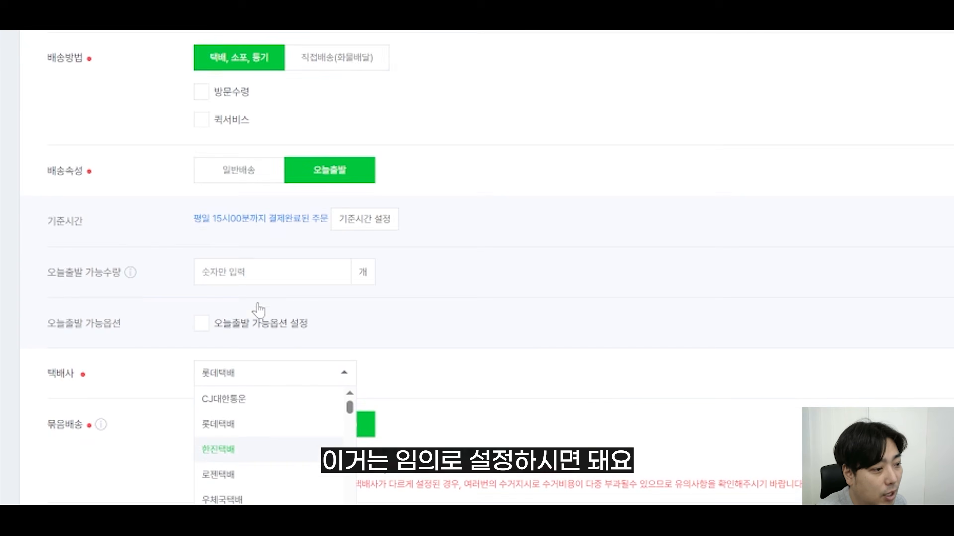
left_click(244, 448)
scroll(262, 271, "down", 4)
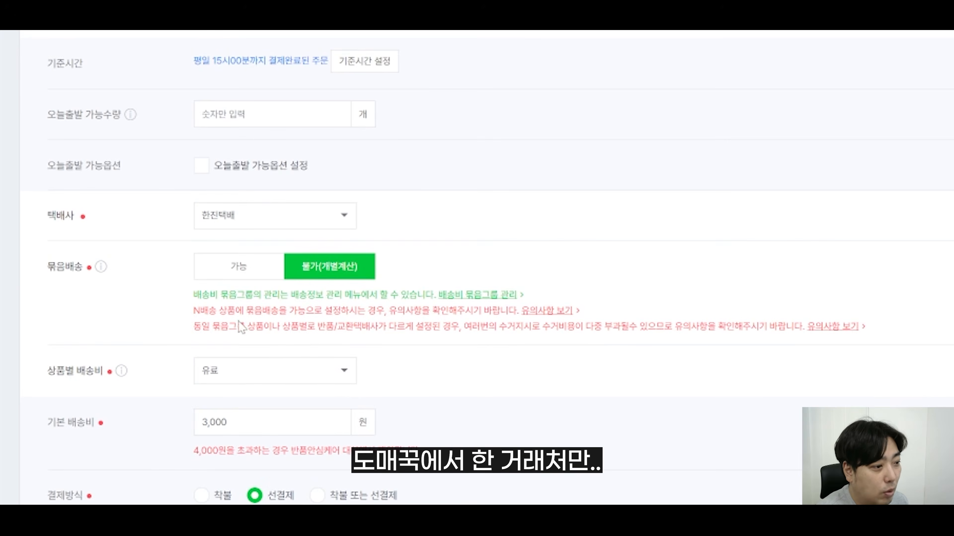
Read the notes under 묶음배송 and look through the 상품별 배송비 options, keeping 유료 selected
left_click_drag(879, 330, 176, 297)
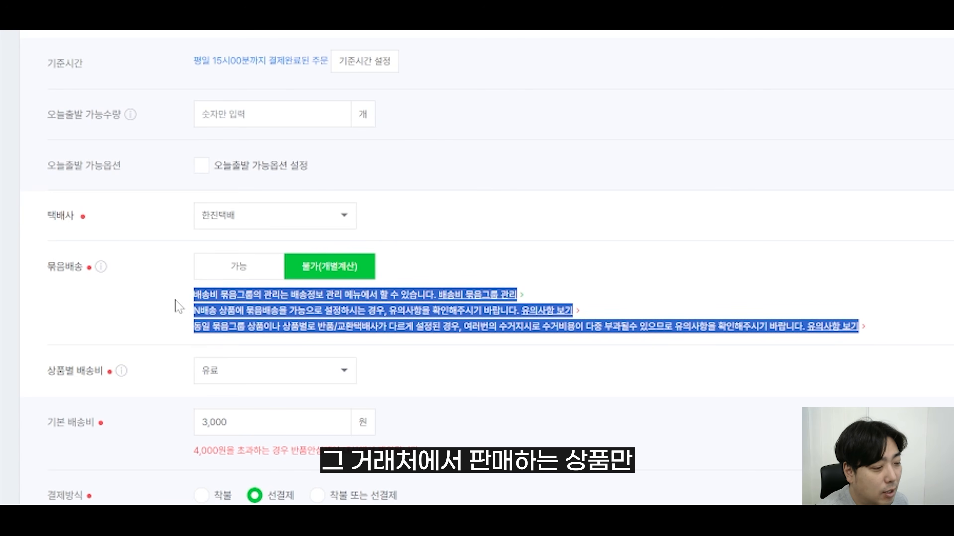
left_click(157, 308)
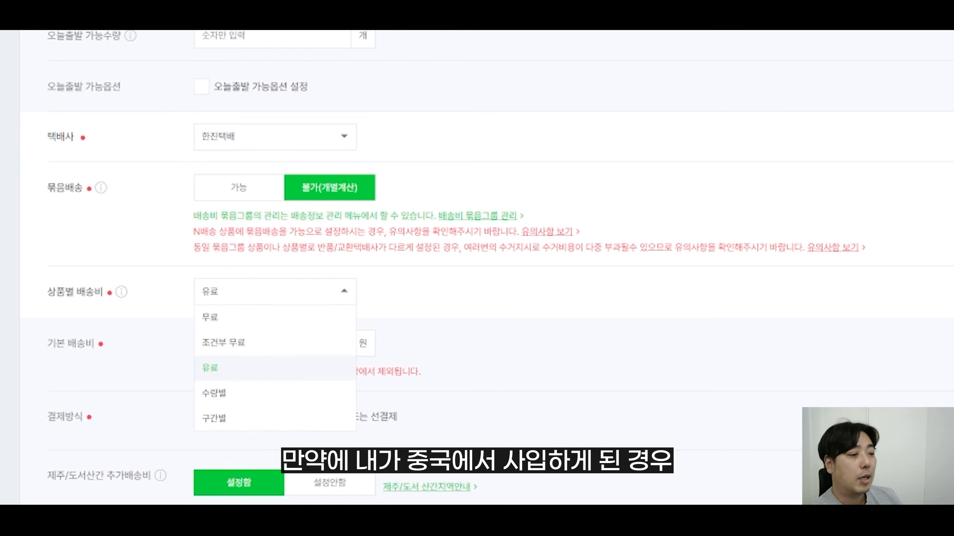
left_click(235, 297)
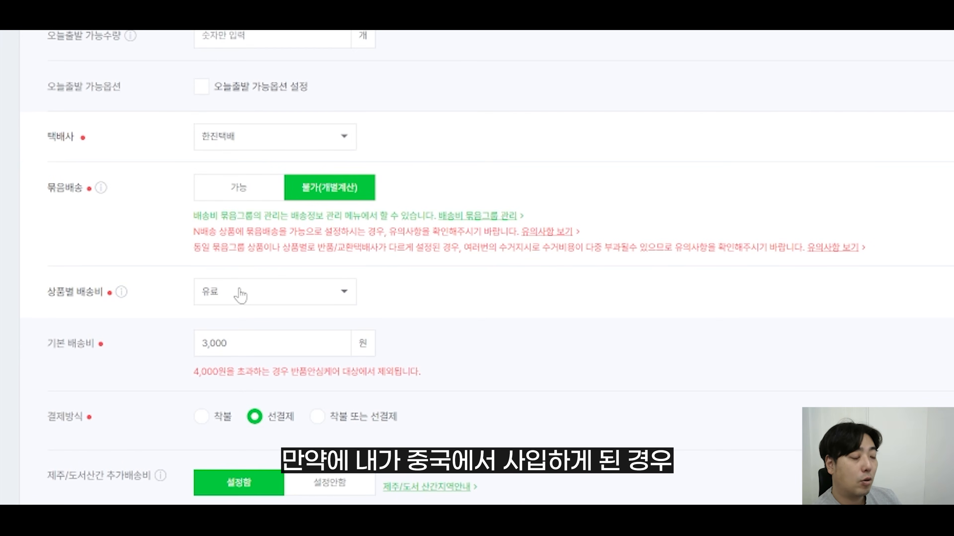
left_click(240, 293)
left_click(239, 295)
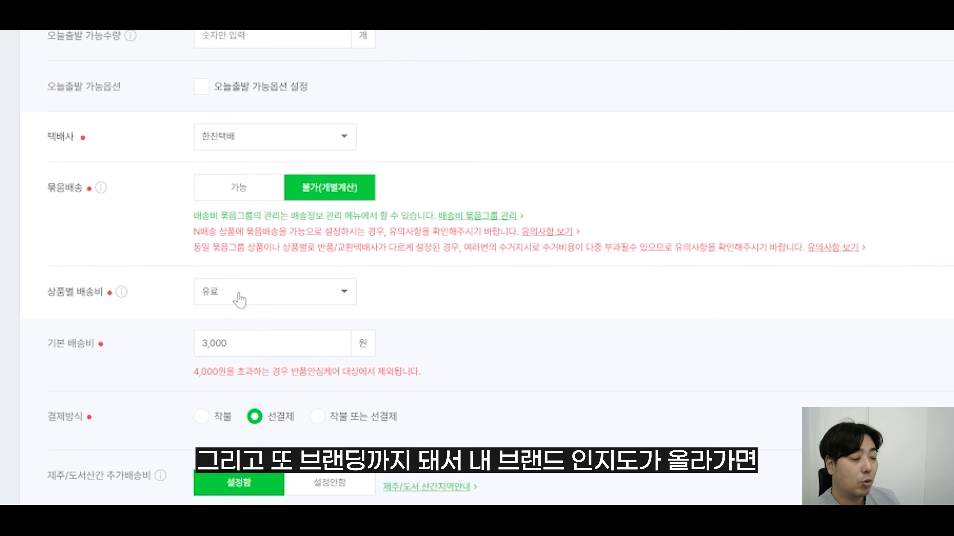
left_click(243, 294)
left_click(244, 295)
left_click(244, 295)
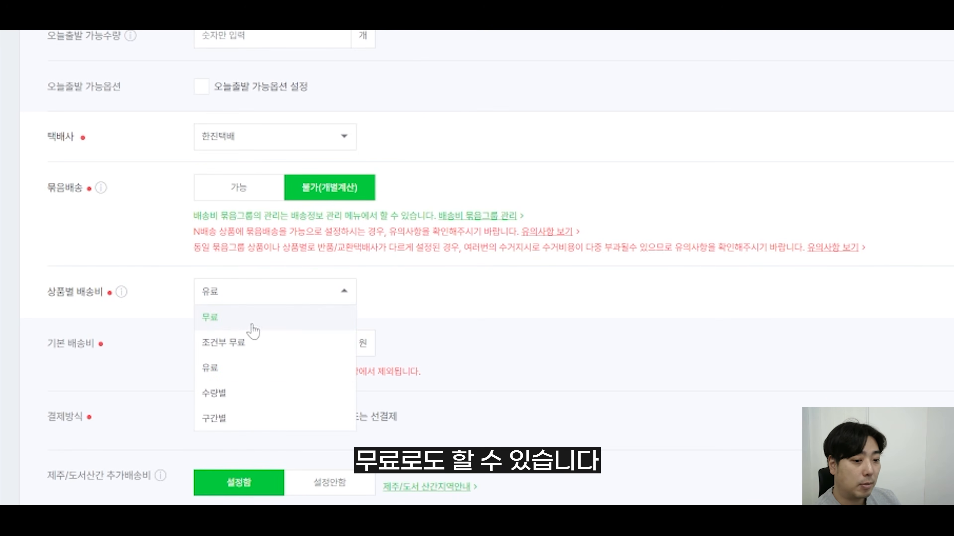
left_click(262, 296)
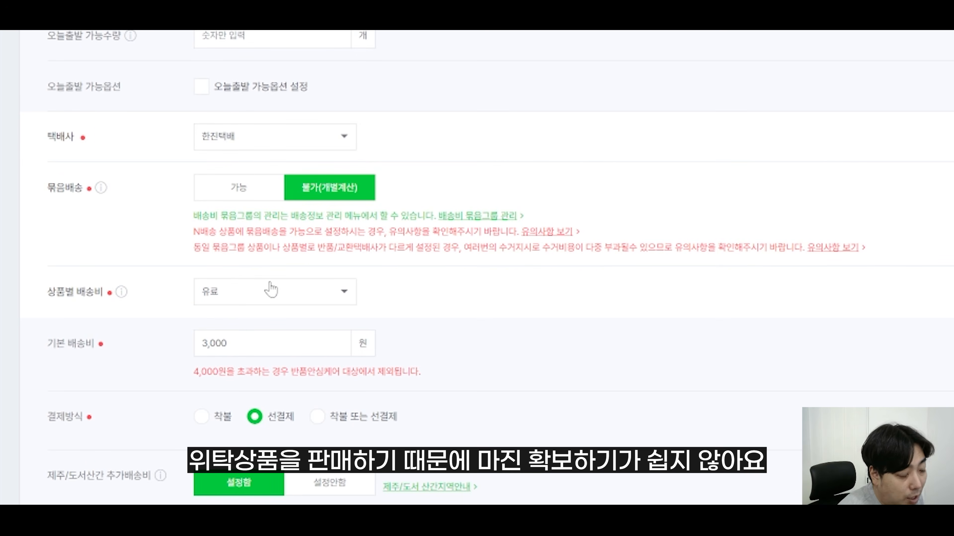
left_click(264, 299)
left_click(270, 295)
Examine the 제주/도서산간 추가배송비 settings below the basic shipping fee
scroll(272, 271, "down", 5)
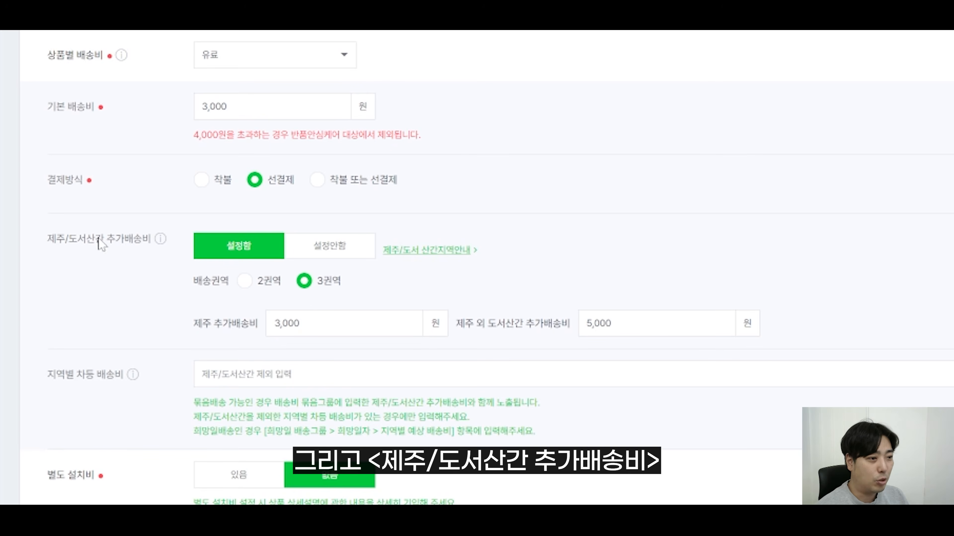
left_click_drag(48, 240, 149, 249)
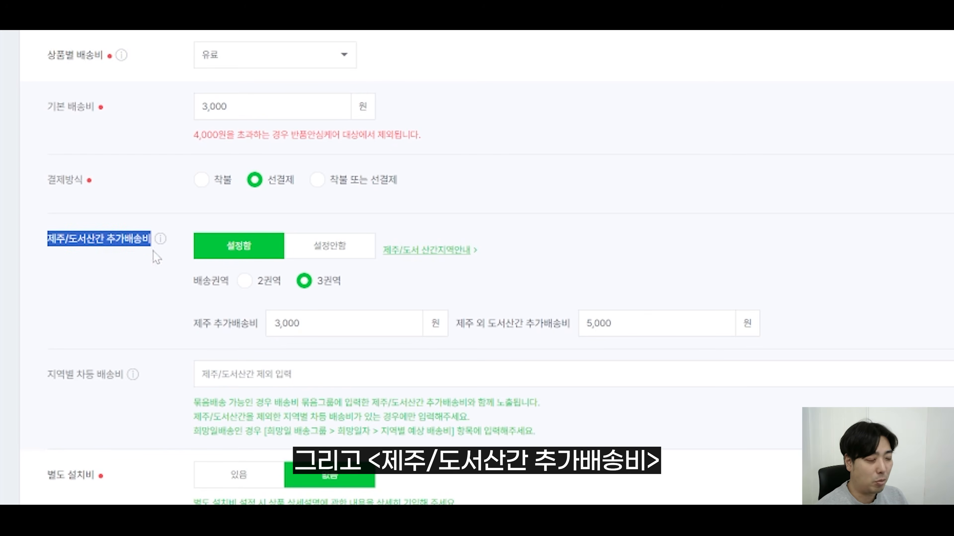
left_click(207, 221)
mouse_move(145, 243)
left_mouse_down()
mouse_move(80, 248)
mouse_move(152, 248)
left_mouse_up()
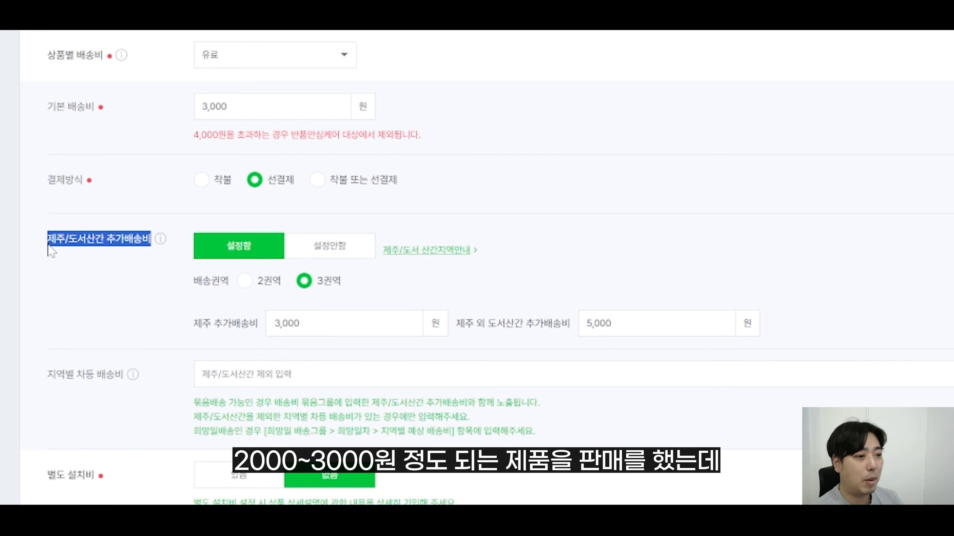
left_click(115, 264)
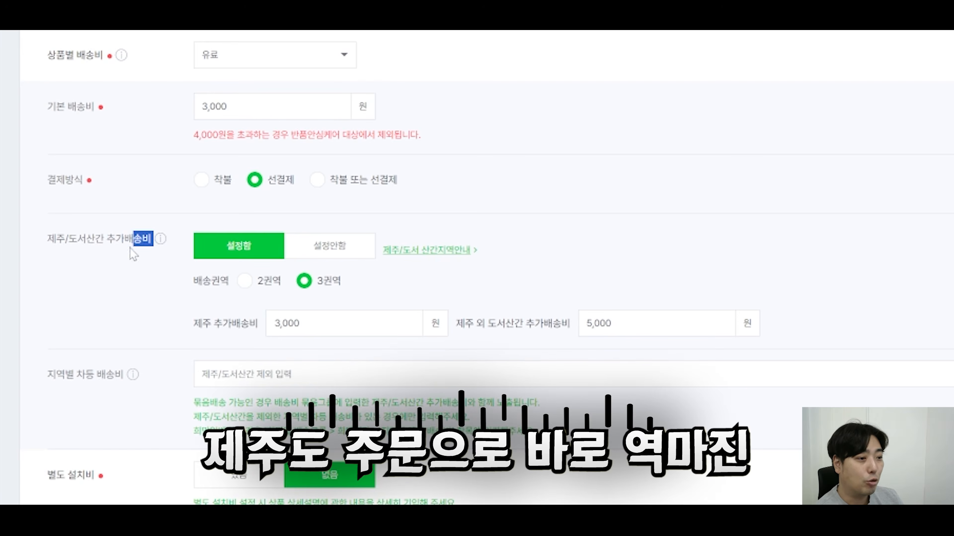
left_click(47, 248)
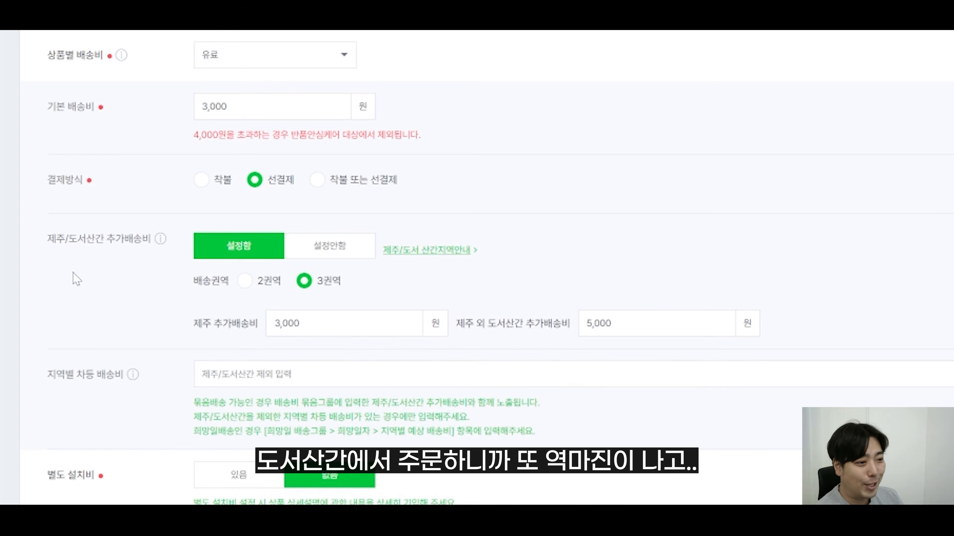
mouse_move(62, 247)
left_mouse_down()
mouse_move(47, 250)
mouse_move(88, 248)
mouse_move(56, 245)
left_mouse_up()
left_click(55, 240)
triple_click(50, 242)
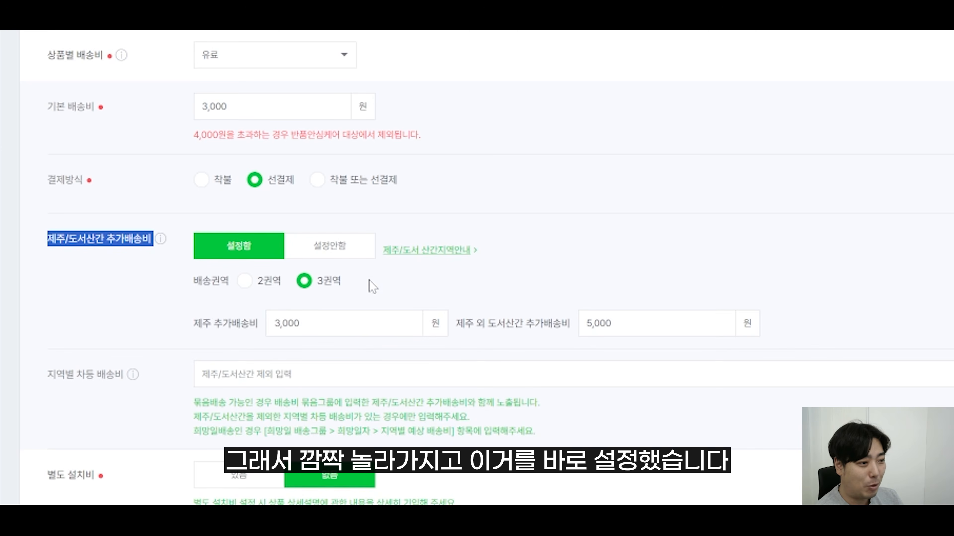
left_click(369, 280)
Set 제주/도서산간 추가배송비 to 설정함 with 3권역, keeping 3,000원 for 제주 and 5,000원 for the other remote areas
left_click(236, 250)
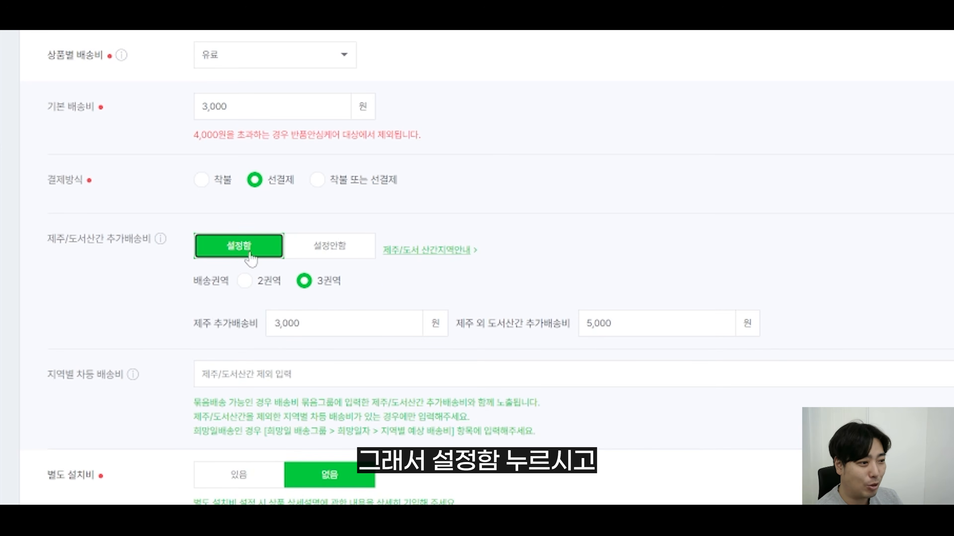
left_click(304, 282)
left_click(303, 283)
key("Tab")
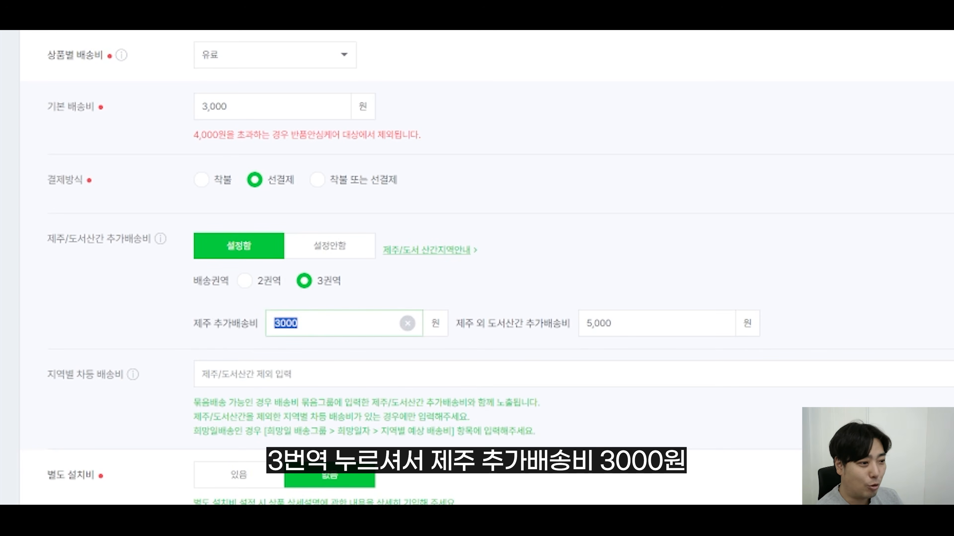
key("Tab")
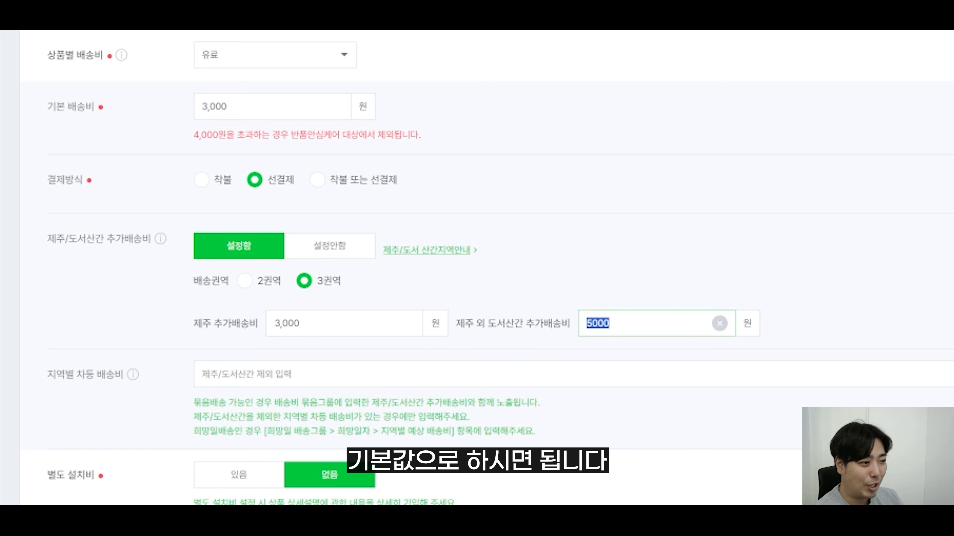
Check the remote-area surcharges and the 별도 설치비 and 출고지 settings of the delivery section
left_click(338, 323)
left_click(638, 324)
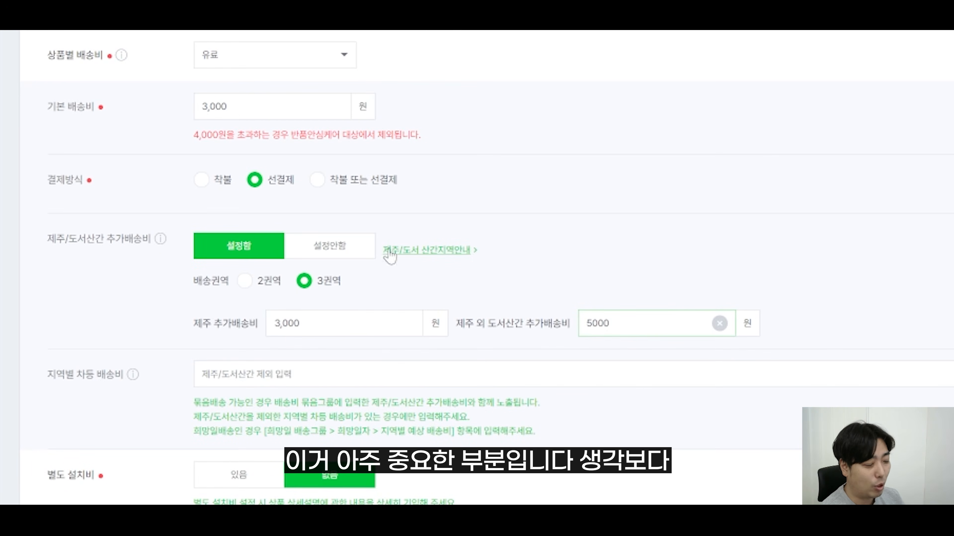
scroll(372, 267, "down", 5)
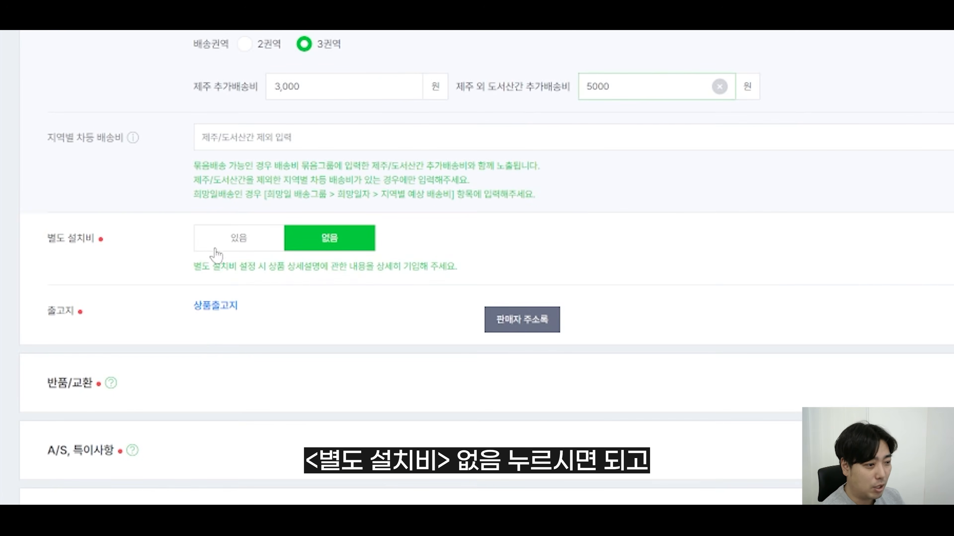
scroll(353, 248, "down", 2)
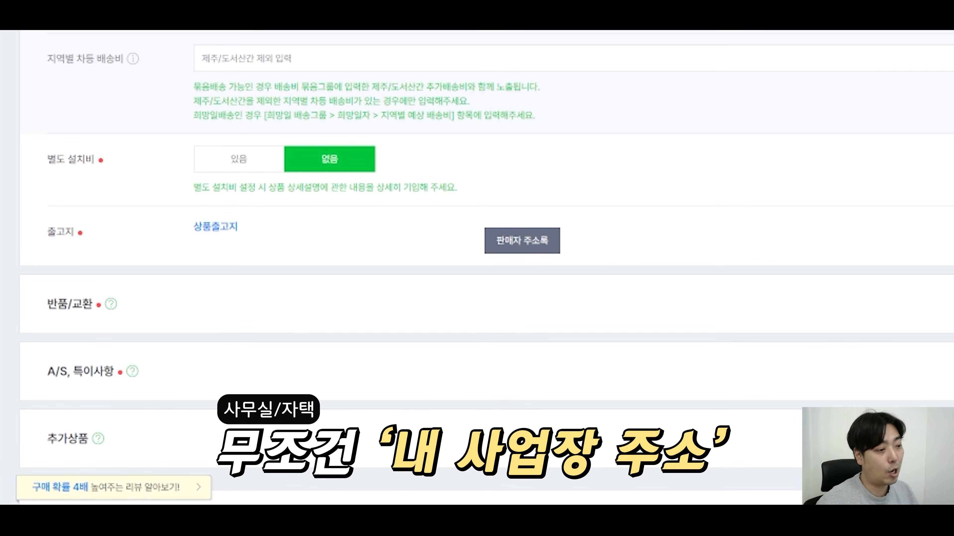
double_click(216, 227)
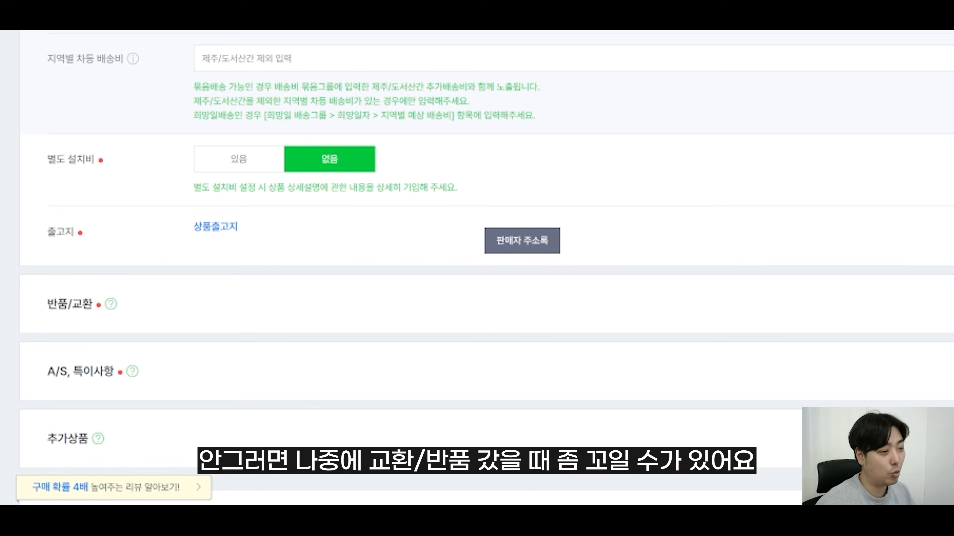
double_click(215, 227)
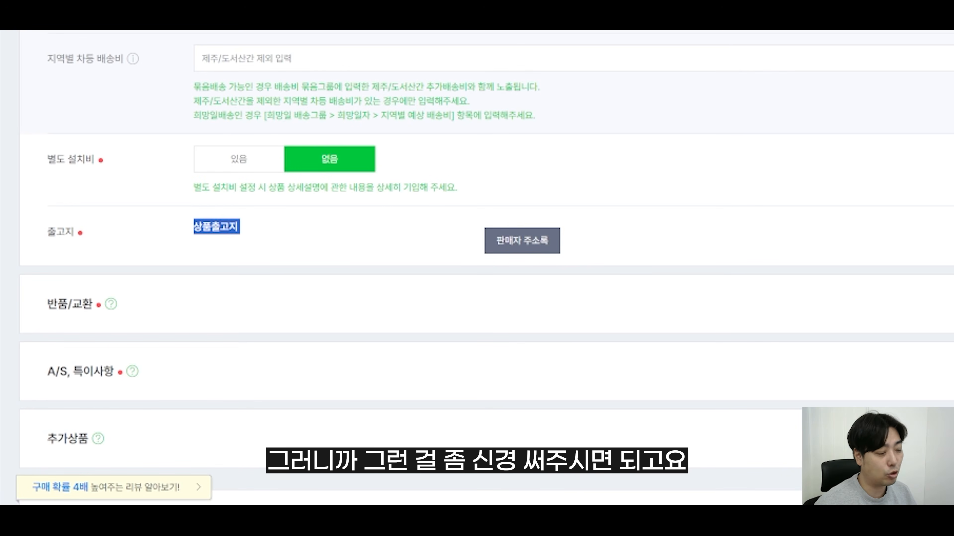
Expand the 반품/교환 section and choose 기본 반품택배사 - 한진택배 (네이버페이 지정택배사) as the return courier
left_click(138, 305)
scroll(208, 500, "down", 4)
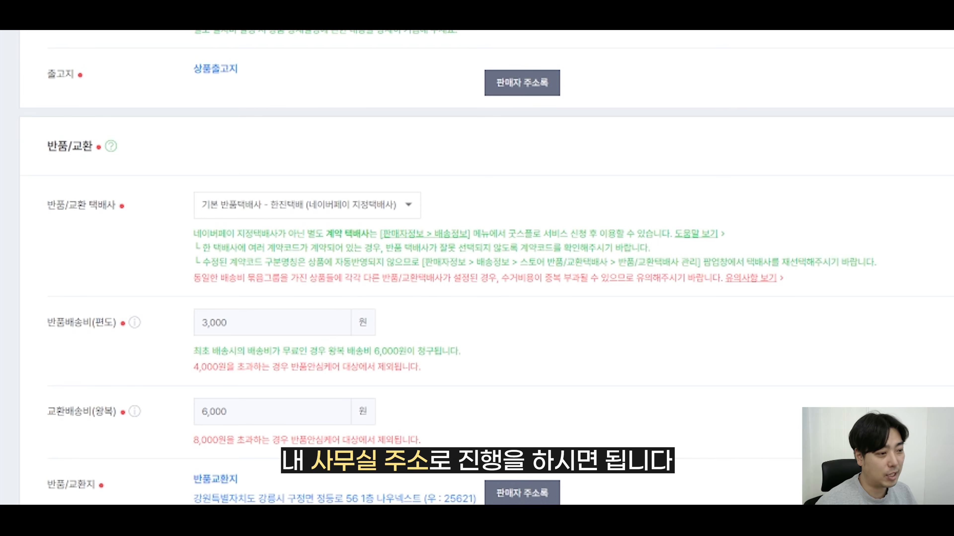
scroll(195, 297, "up", 2)
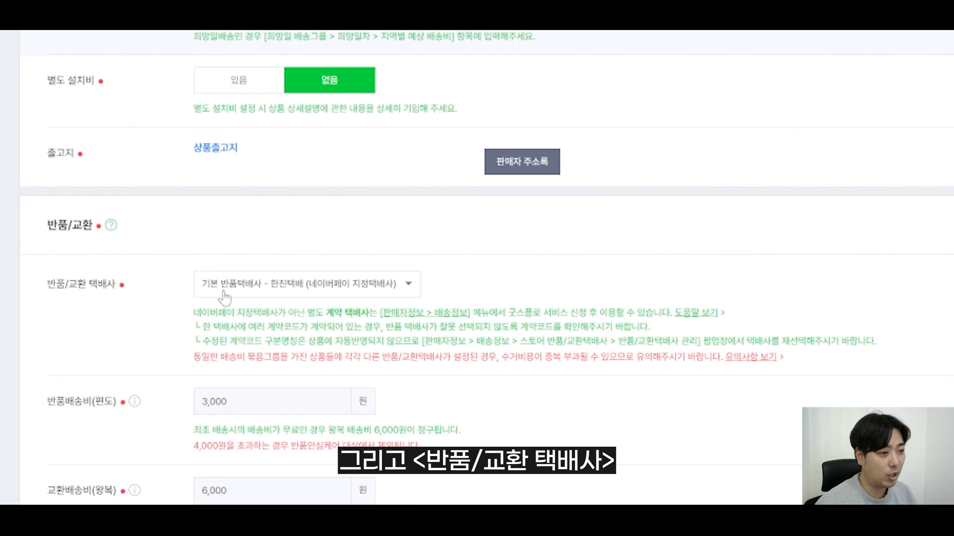
left_click(244, 291)
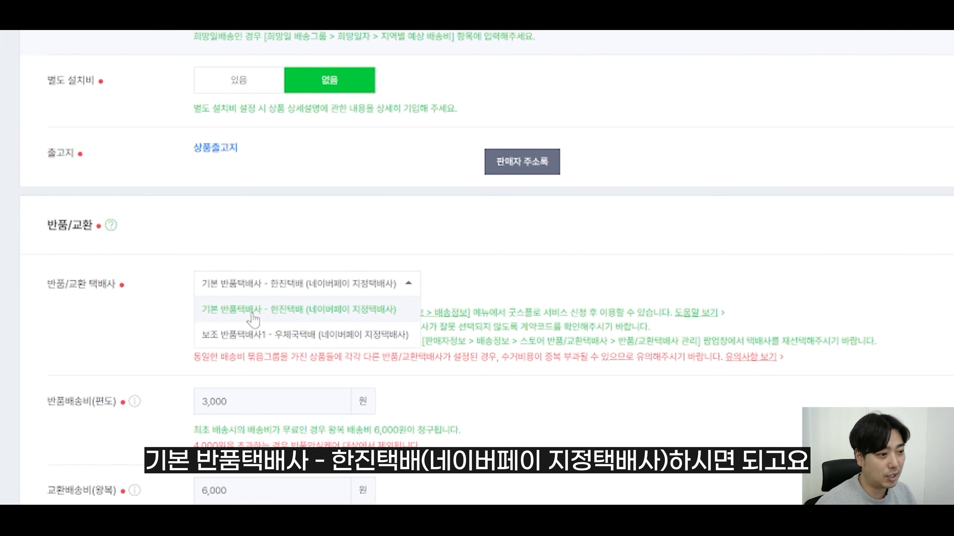
left_click(386, 316)
Set the 교환배송비(왕복) to 6,000원, keeping the 반품배송비(편도) at 3,000원
scroll(386, 316, "down", 4)
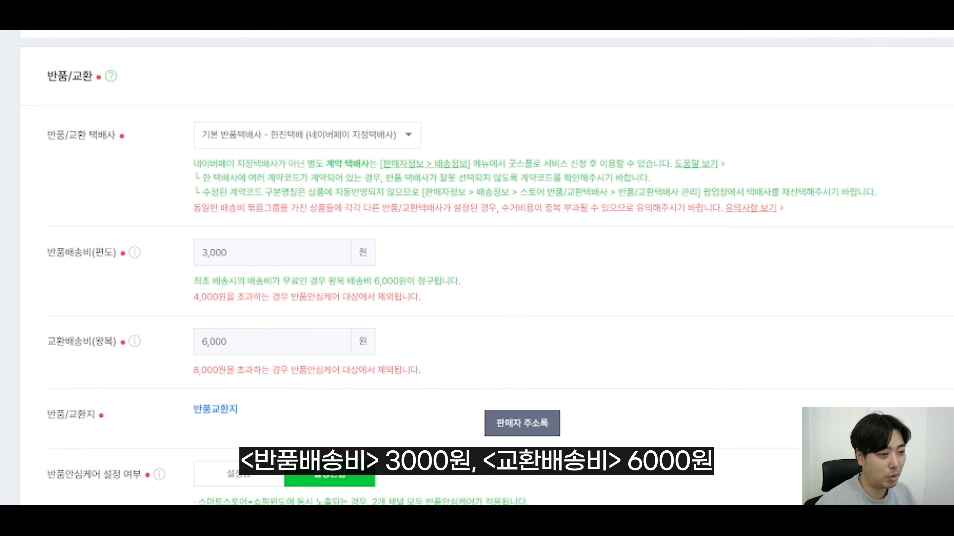
left_click_drag(335, 253, 185, 271)
left_click(164, 366)
left_click_drag(335, 342, 180, 345)
key("BackSpace")
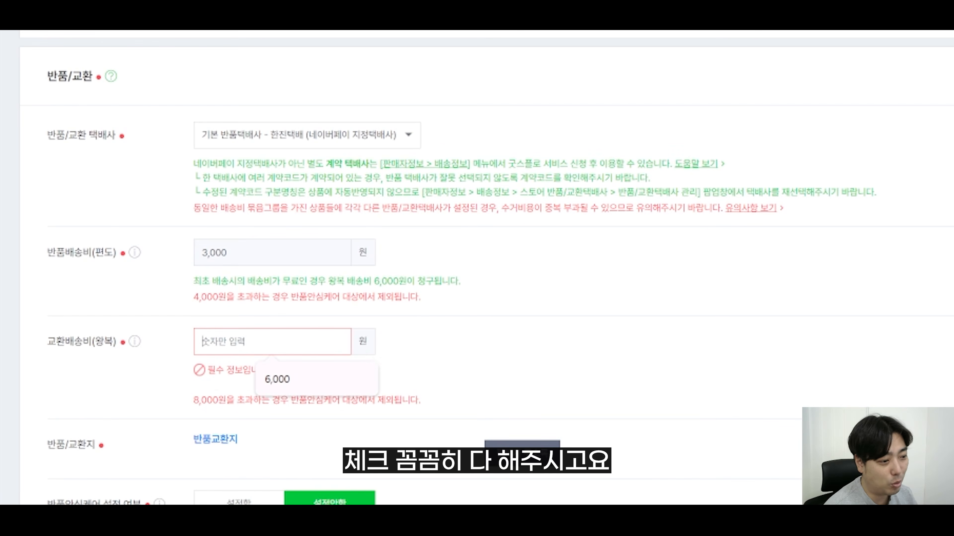
type("6000")
left_click(146, 301)
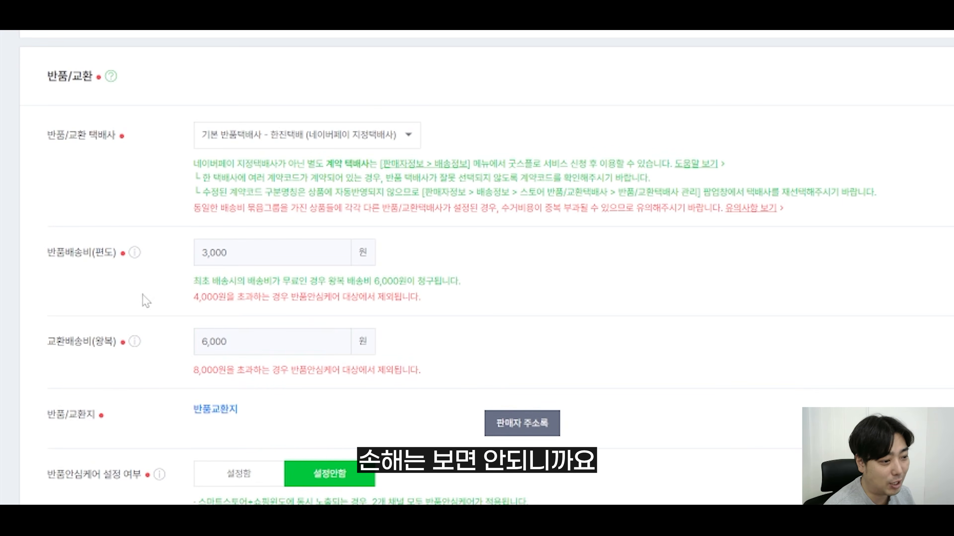
Expand the A/S, 특이사항 section and look over its A/S전화번호, A/S안내 and 판매자 특이사항 fields
scroll(146, 300, "down", 5)
mouse_move(57, 238)
left_mouse_down()
mouse_move(140, 248)
mouse_move(49, 246)
left_mouse_up()
triple_click(53, 244)
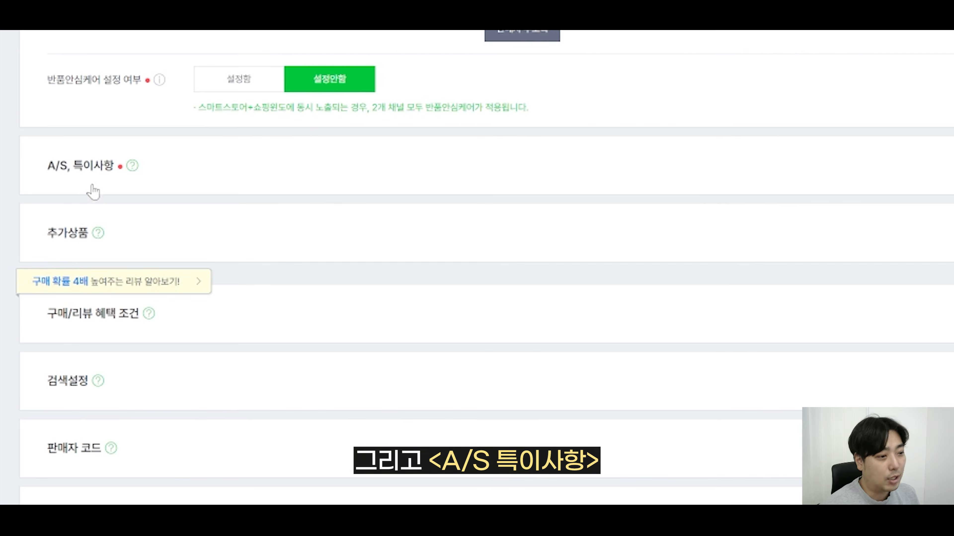
left_click(97, 170)
left_click(270, 224)
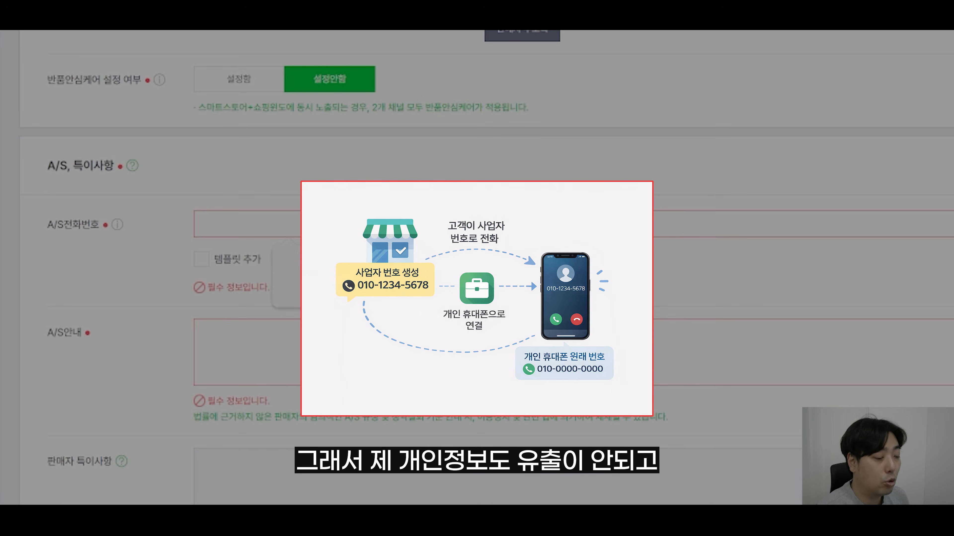
left_click(338, 348)
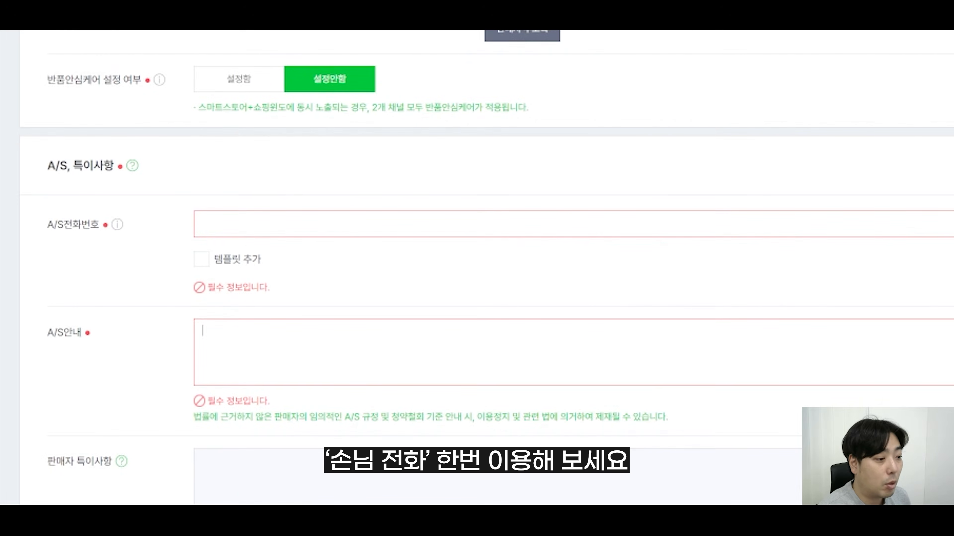
left_click(203, 459)
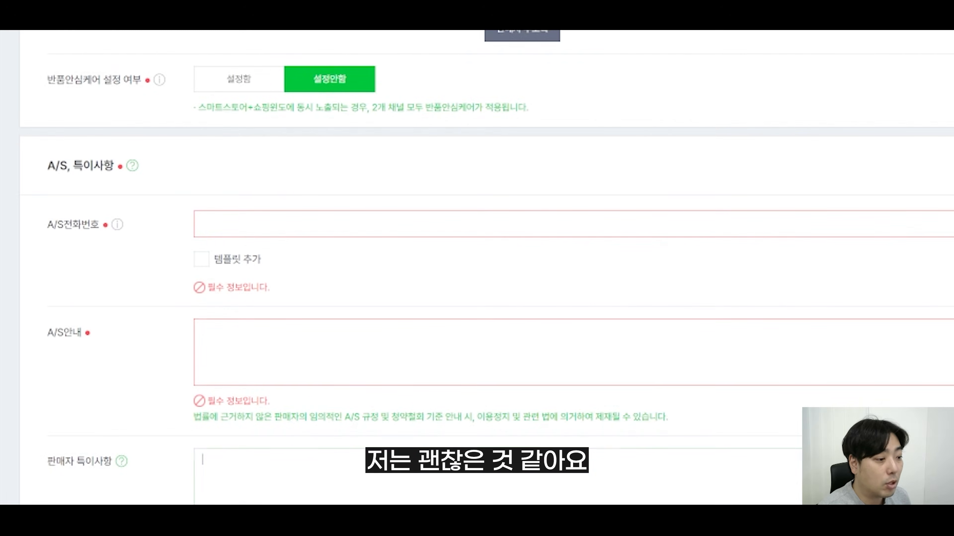
left_click(244, 231)
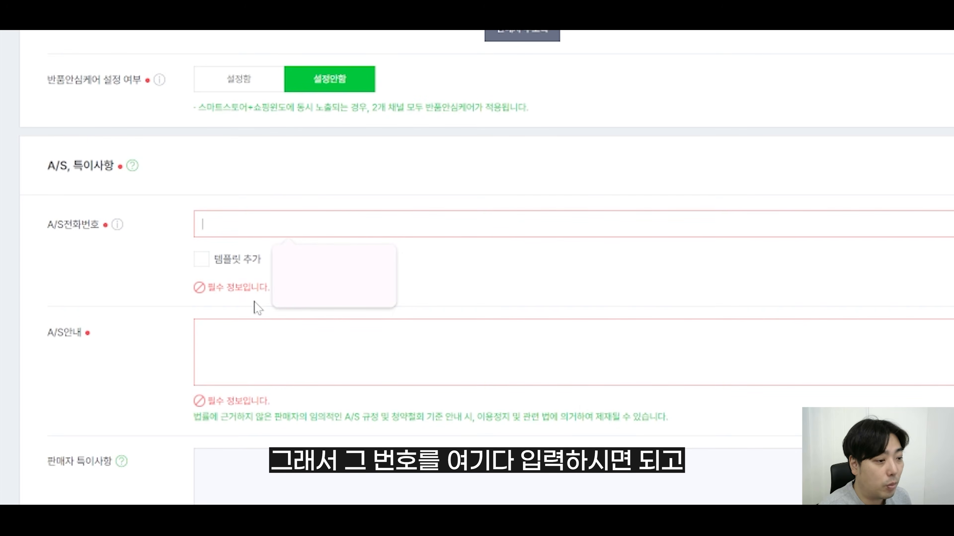
Look through the 추가상품 entry options and set 추가상품 to 설정안함
scroll(258, 308, "down", 10)
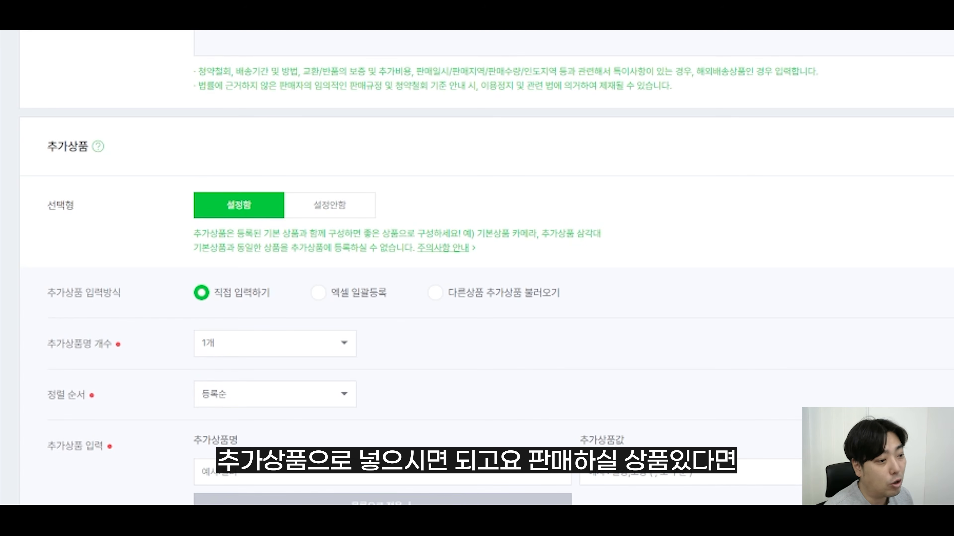
scroll(228, 113, "down", 5)
scroll(182, 40, "up", 2)
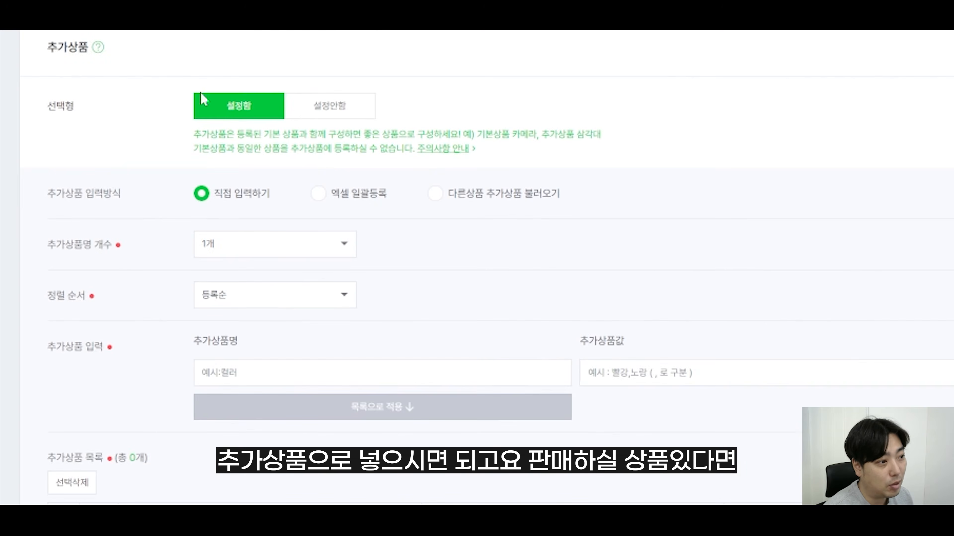
left_click(333, 117)
Expand the 구매/리뷰 혜택 조건 section and enable points for 상품리뷰 작성시 지급
left_click(121, 225)
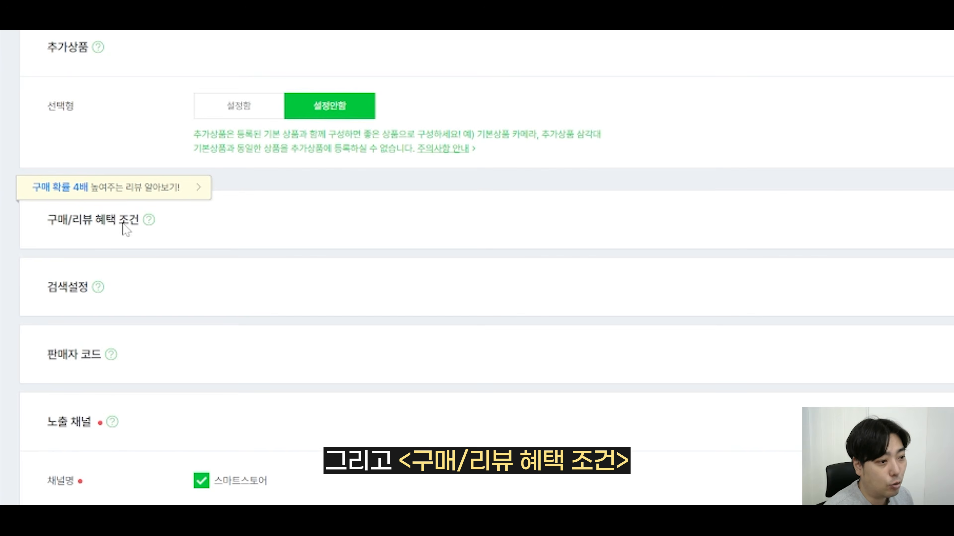
scroll(117, 281, "down", 2)
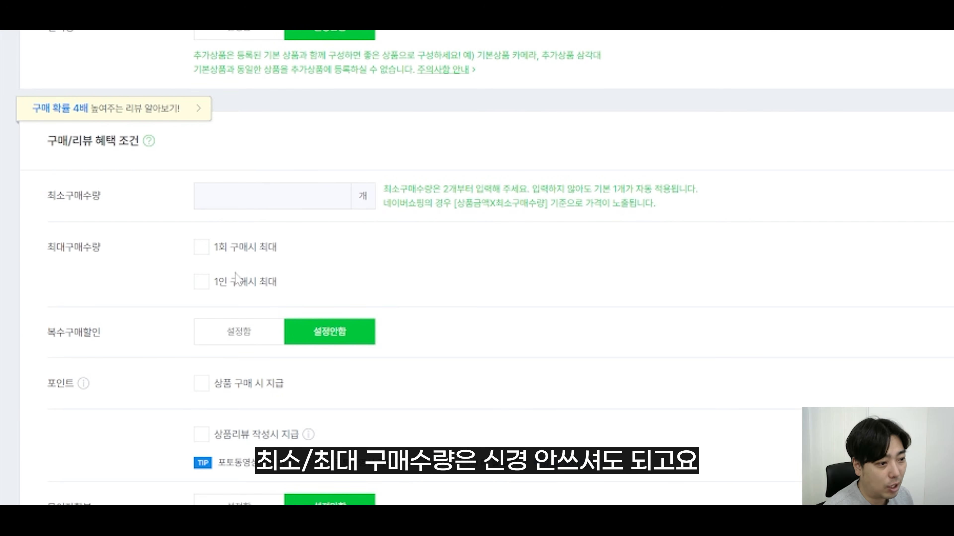
scroll(234, 169, "down", 6)
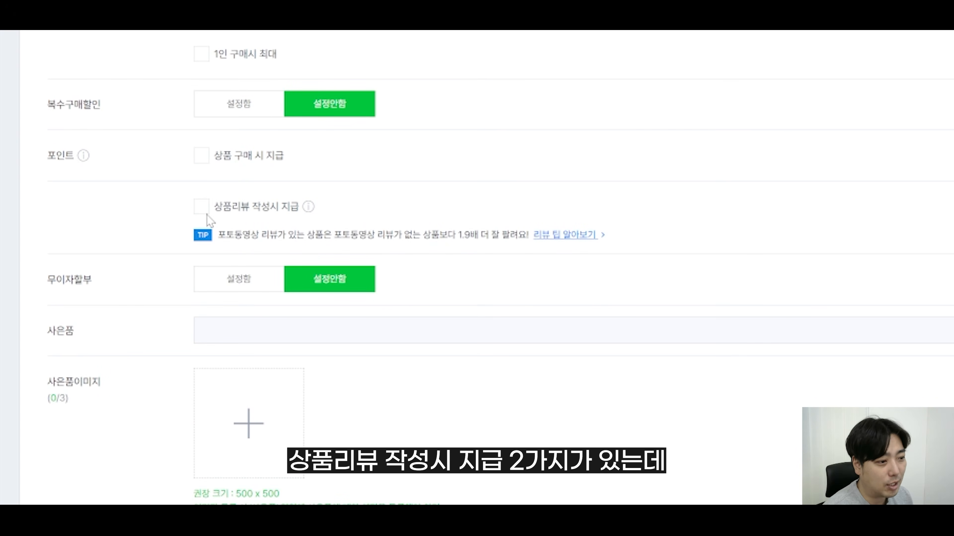
left_click(208, 206)
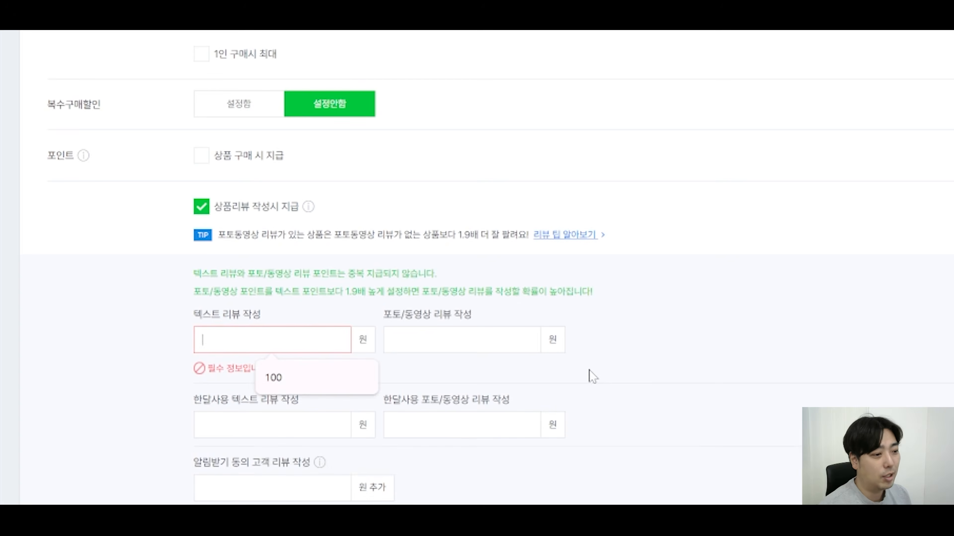
Try review points of 100원 for 텍스트 리뷰 and 1000원 for 포토/동영상 리뷰, and clear both values
type("100")
key("Tab")
type("1000")
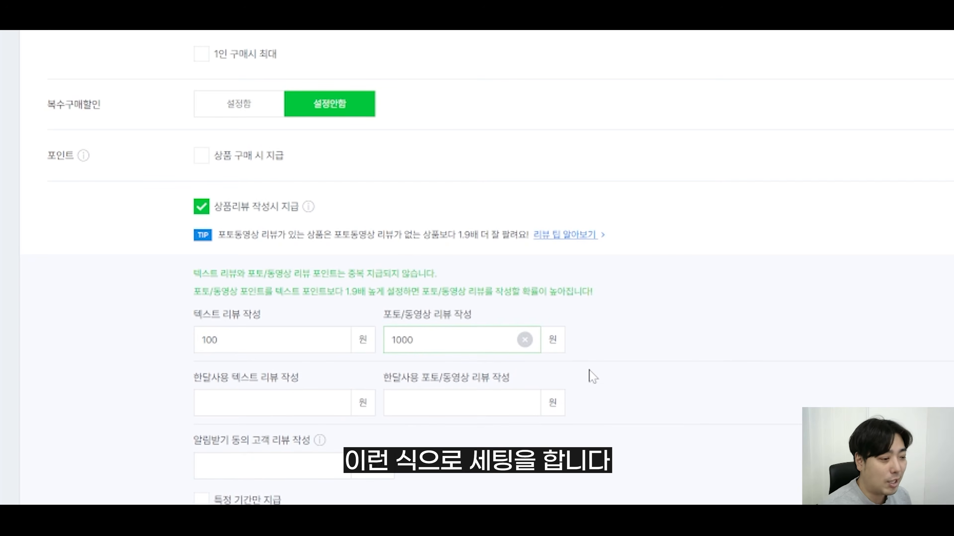
key("ctrl+a")
key("BackSpace")
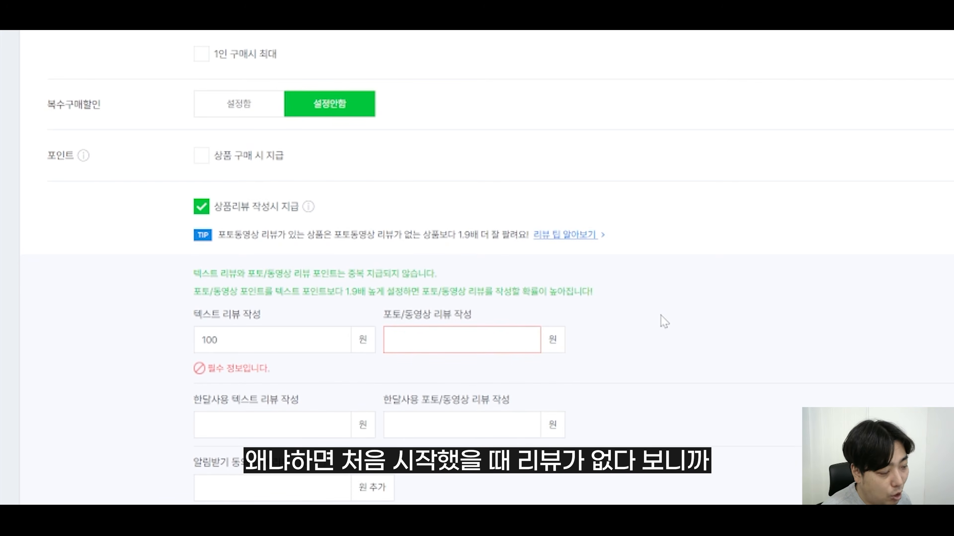
left_click(210, 340)
key("ctrl+a")
key("BackSpace")
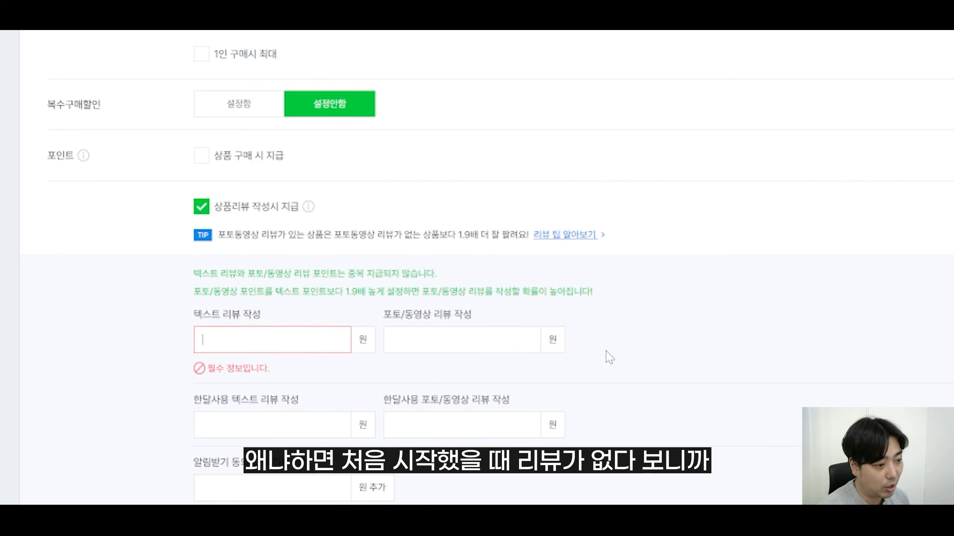
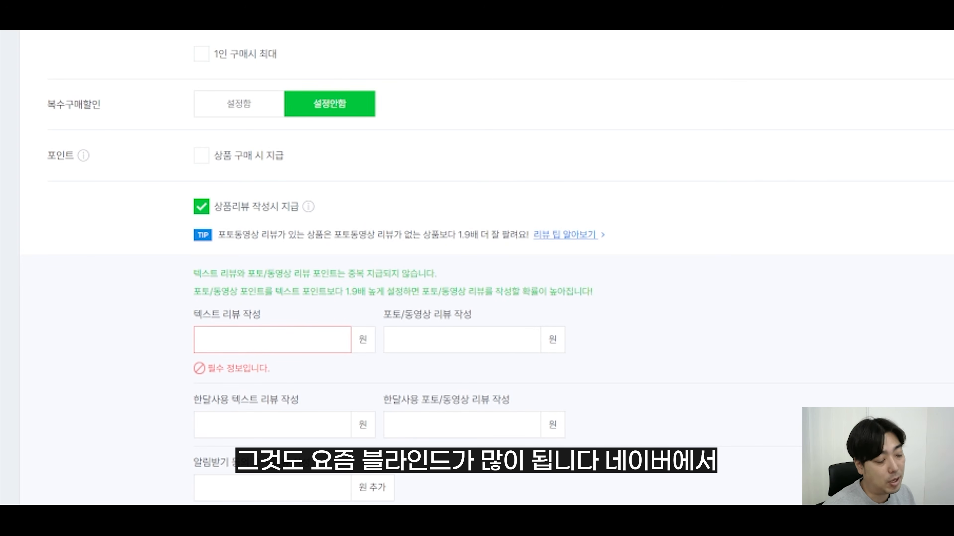
Set the review points to 500원 for 텍스트 리뷰 작성 and 1,000원 for 포토/동영상 리뷰 작성
key("Tab")
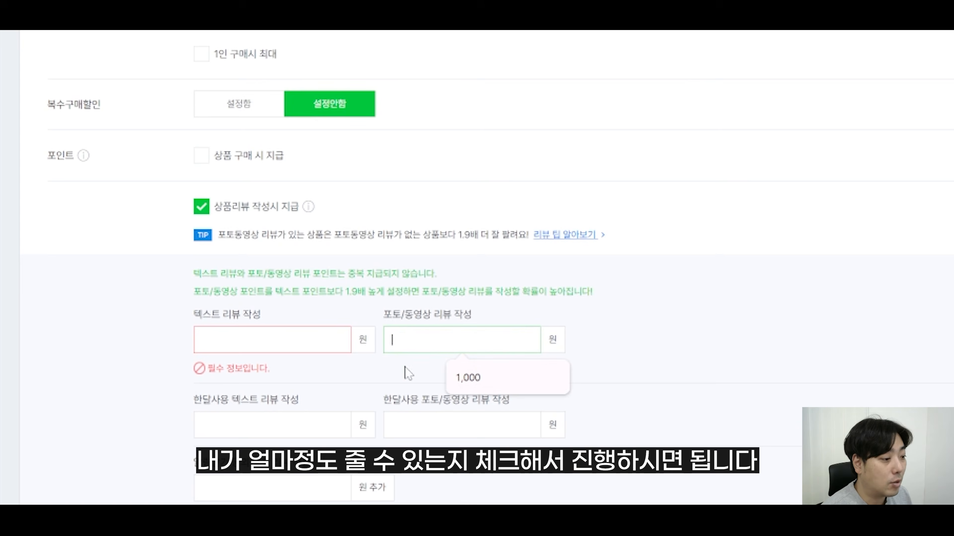
scroll(469, 375, "down", 4)
key("shift+Tab")
type("500")
key("Tab")
type("1000")
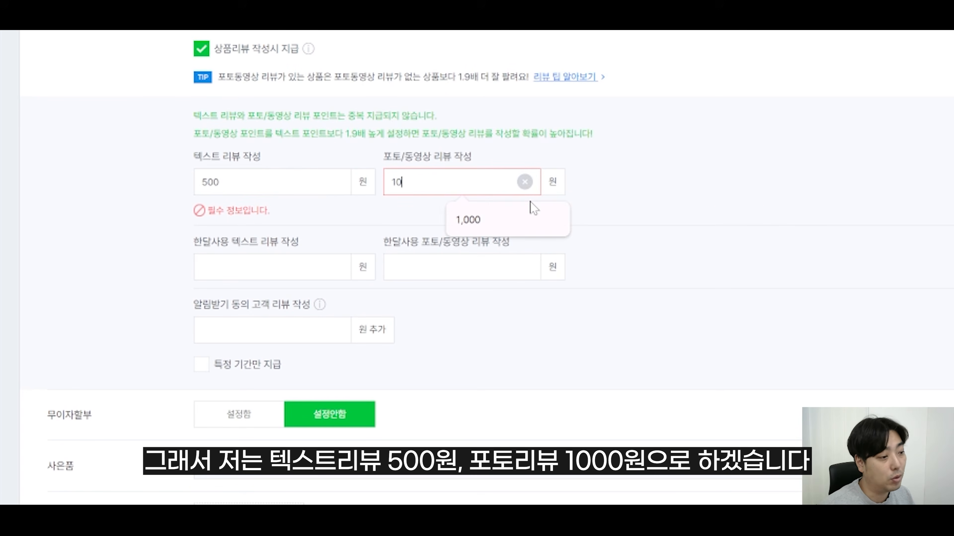
left_click(109, 279)
Look over the 사은품, 사은품이미지 and 이벤트 fields, leaving them empty
scroll(188, 263, "down", 8)
left_click(262, 148)
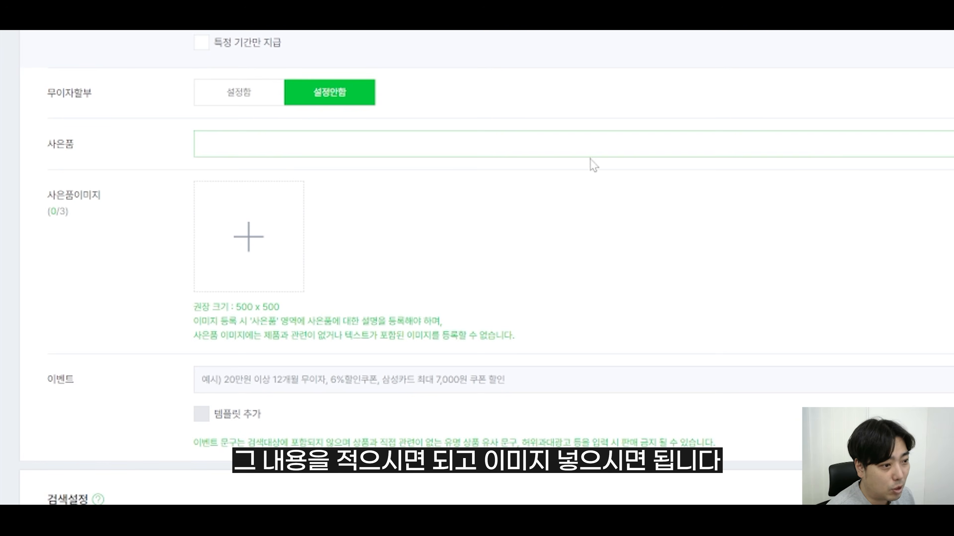
scroll(563, 188, "down", 2)
scroll(283, 209, "down", 2)
left_click(289, 222)
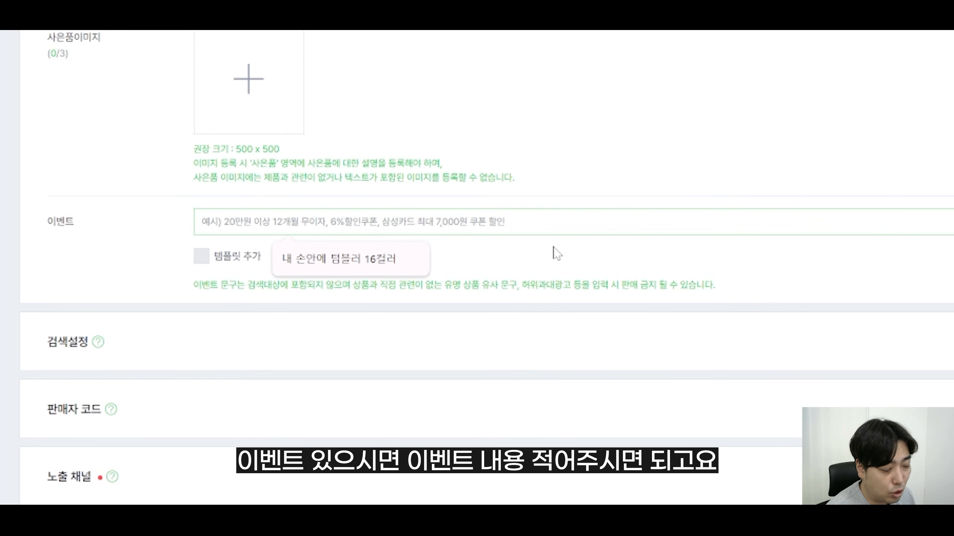
scroll(66, 426, "up", 2)
Expand the 검색설정 section to examine its tag fields, and review the benefit, delivery and return settings
left_click(66, 427)
scroll(120, 426, "down", 8)
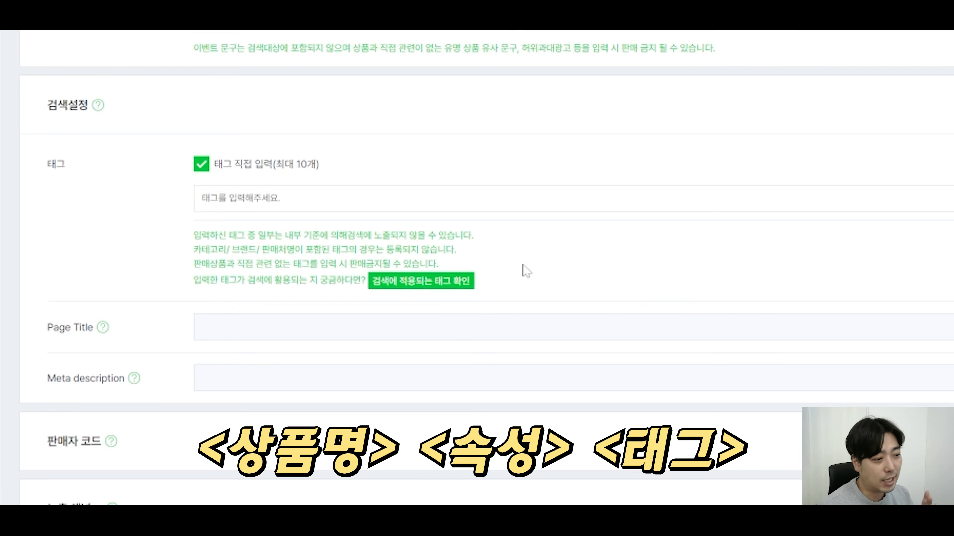
scroll(596, 263, "down", 15)
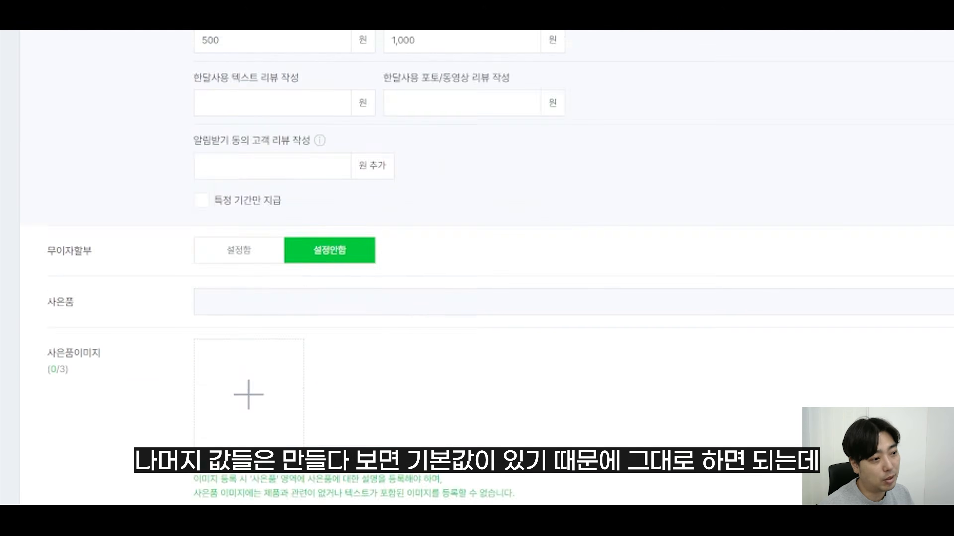
scroll(487, 323, "up", 10)
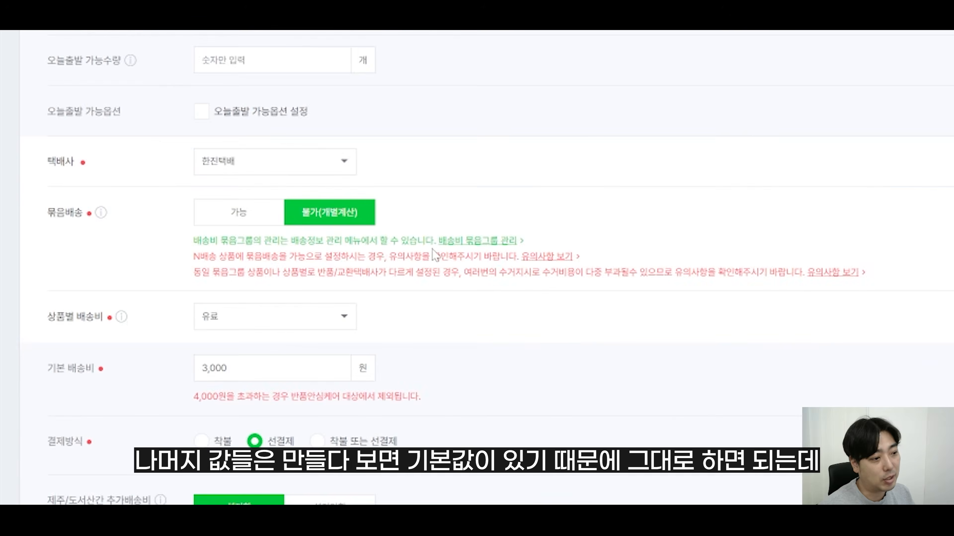
scroll(427, 248, "down", 15)
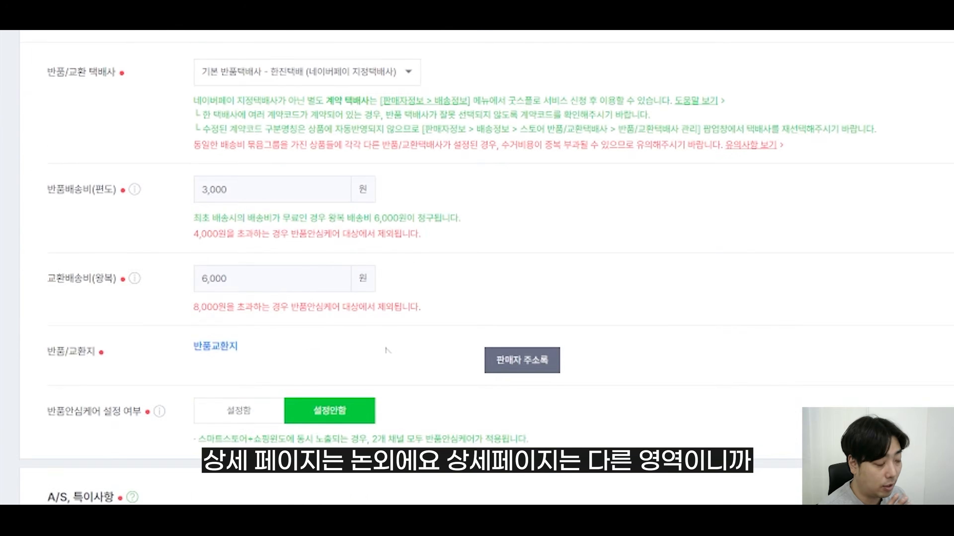
scroll(389, 360, "down", 10)
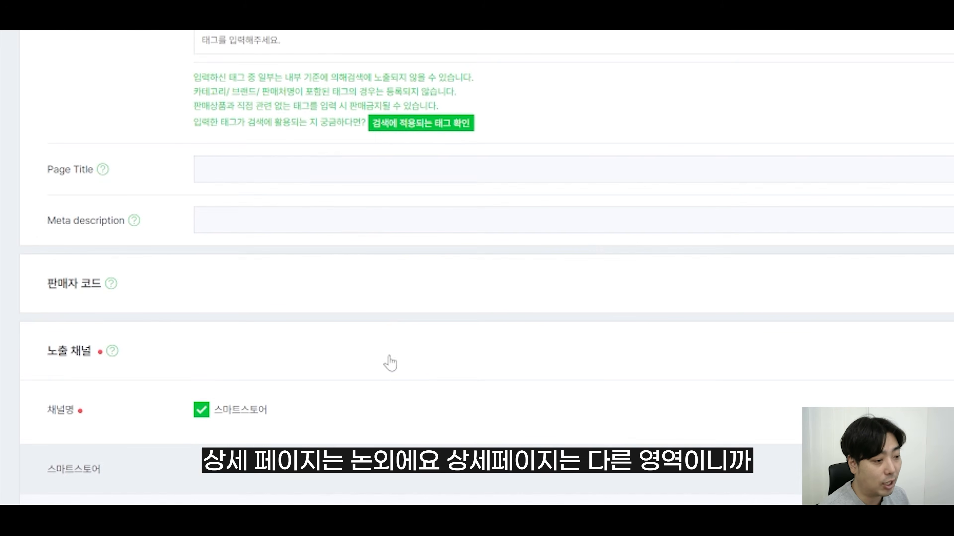
Add the dictionary-registered tag 대용량텀블러 from the suggestions in the 검색설정 section
scroll(389, 366, "down", 5)
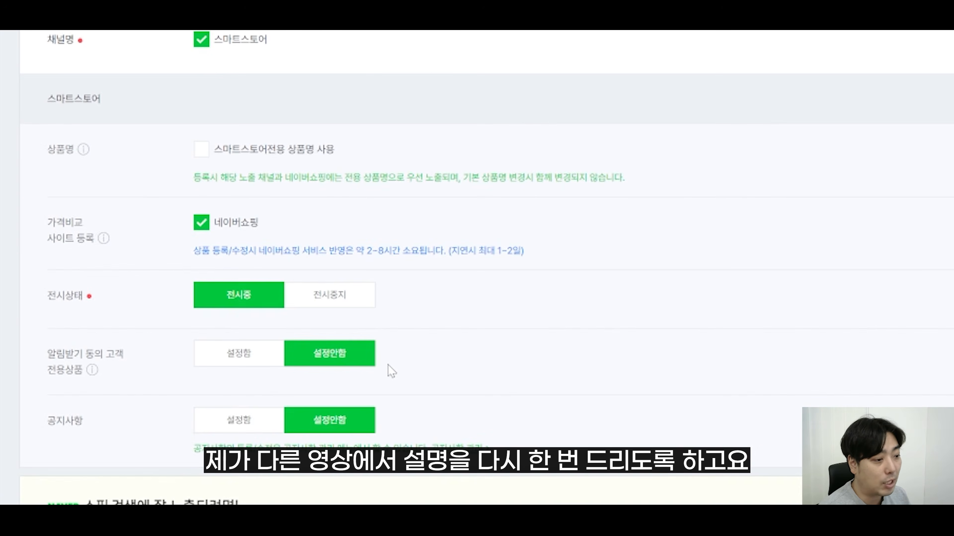
scroll(389, 368, "up", 9)
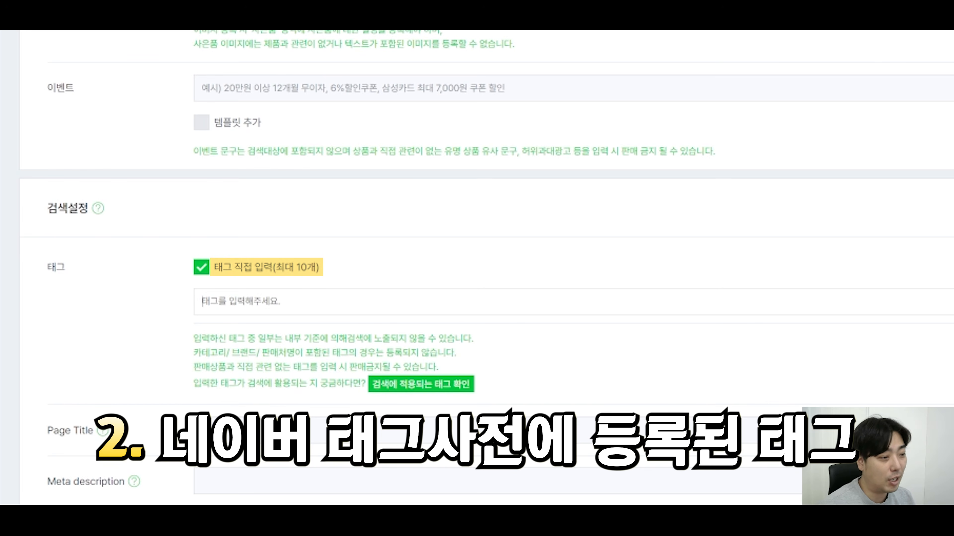
type("대용량텀ㅂ")
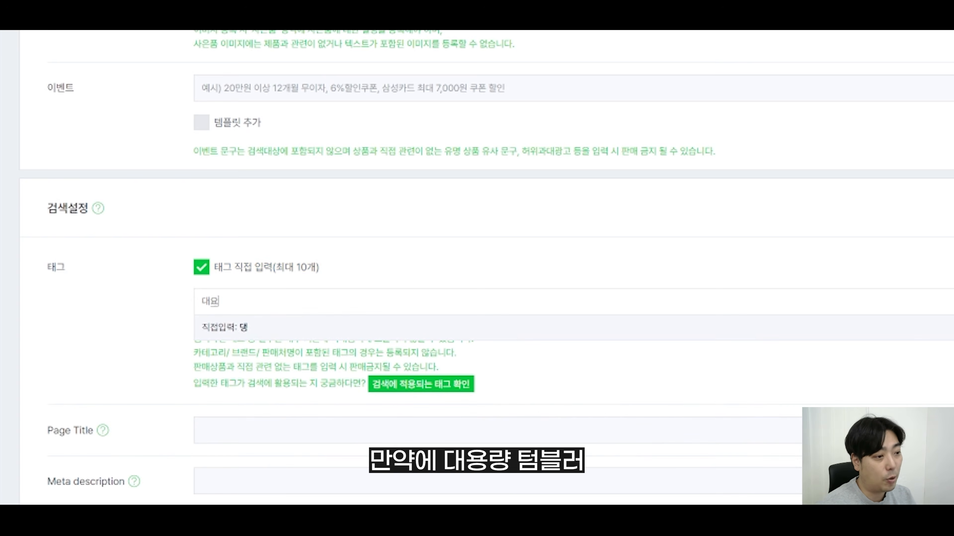
type("블러")
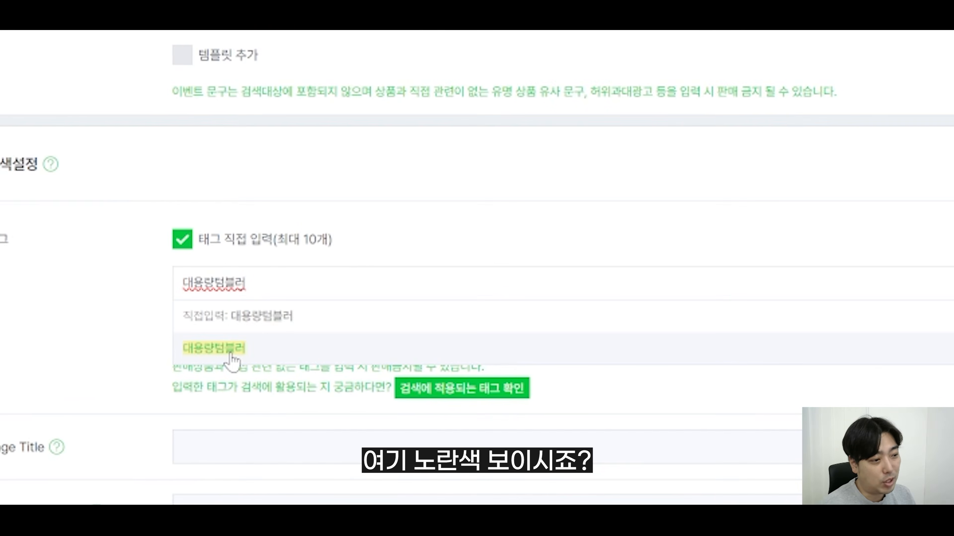
left_click(230, 355)
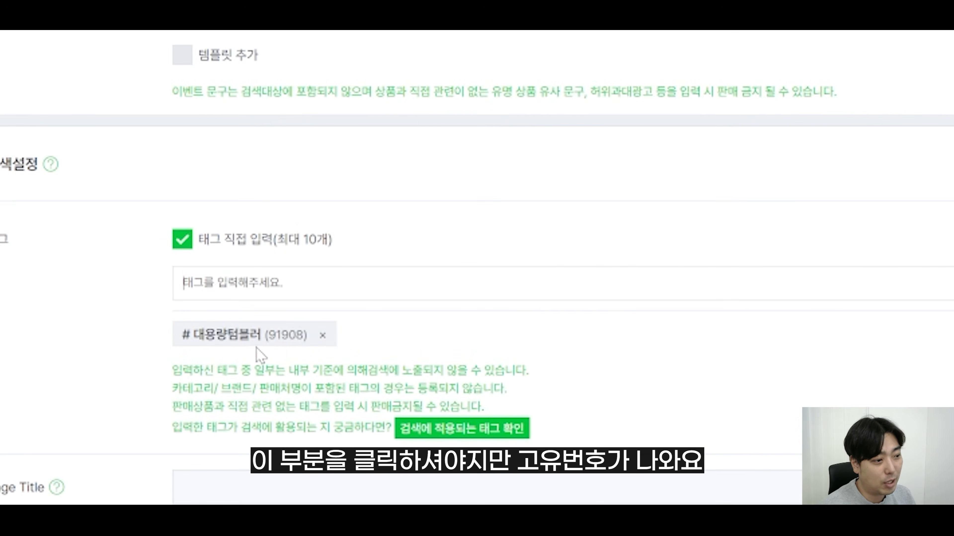
left_click_drag(267, 334, 302, 345)
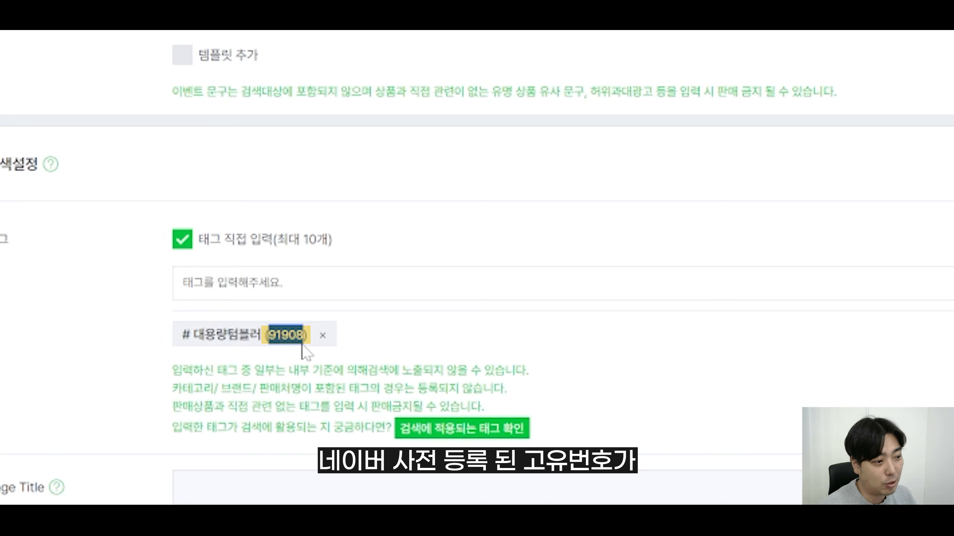
left_click(313, 346)
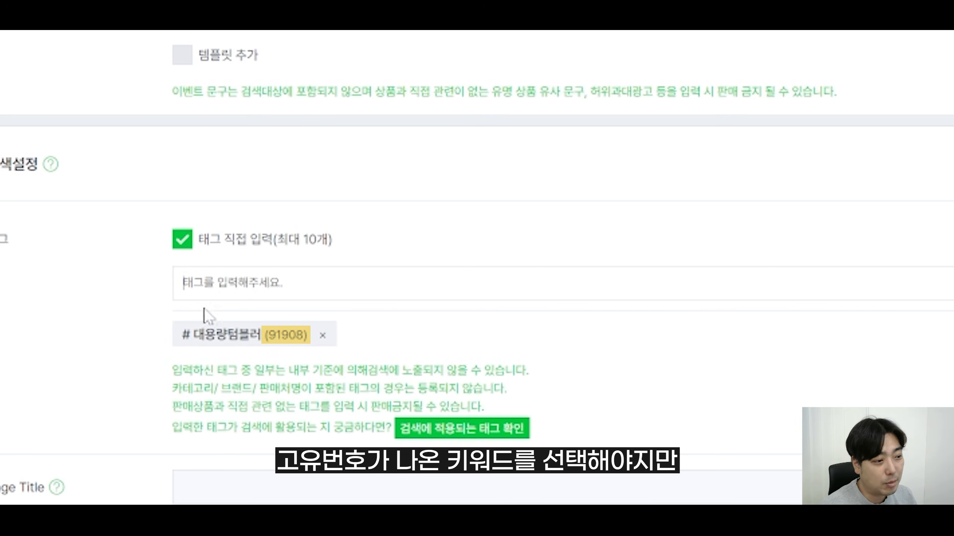
Add 겨울에좋은텀블러 as a directly entered product tag
type("겨울에좋은텀블러")
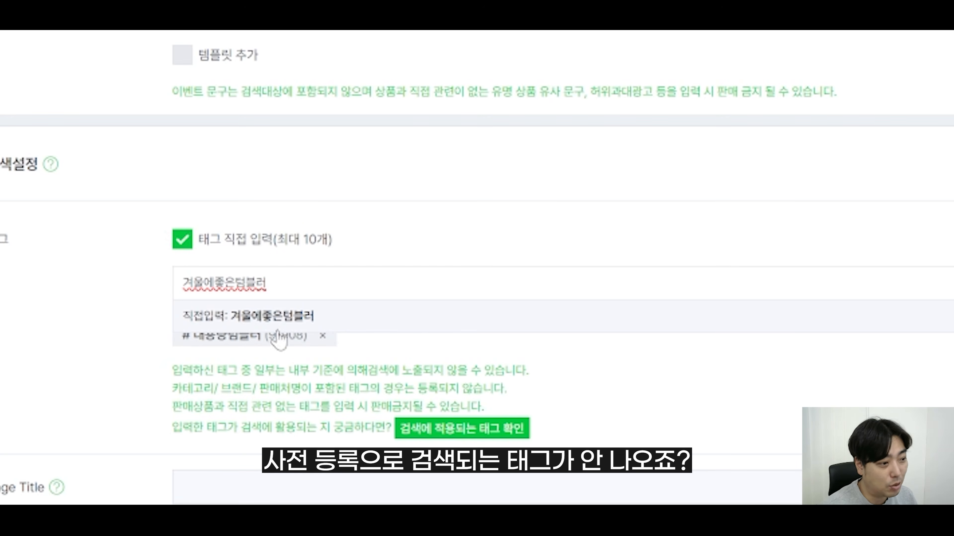
left_click(277, 316)
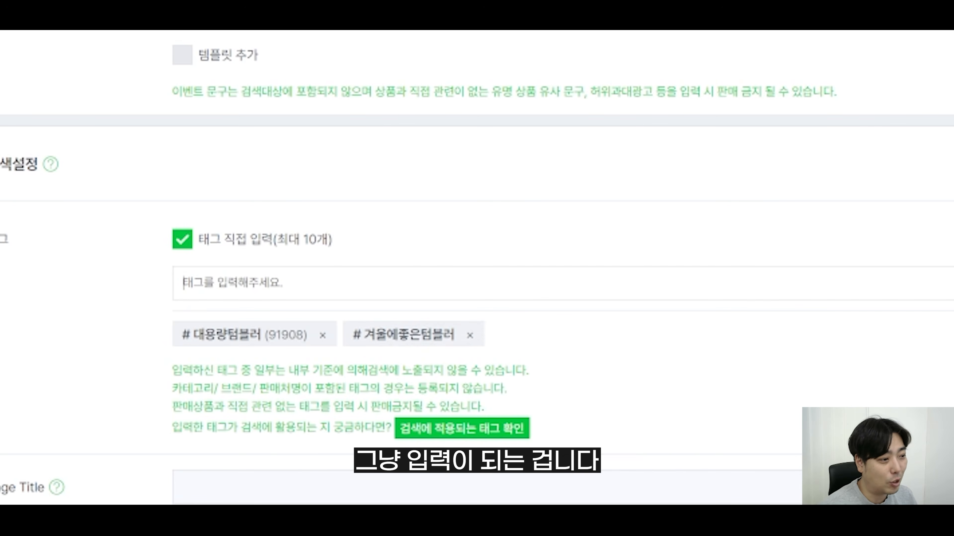
left_click_drag(454, 335, 364, 334)
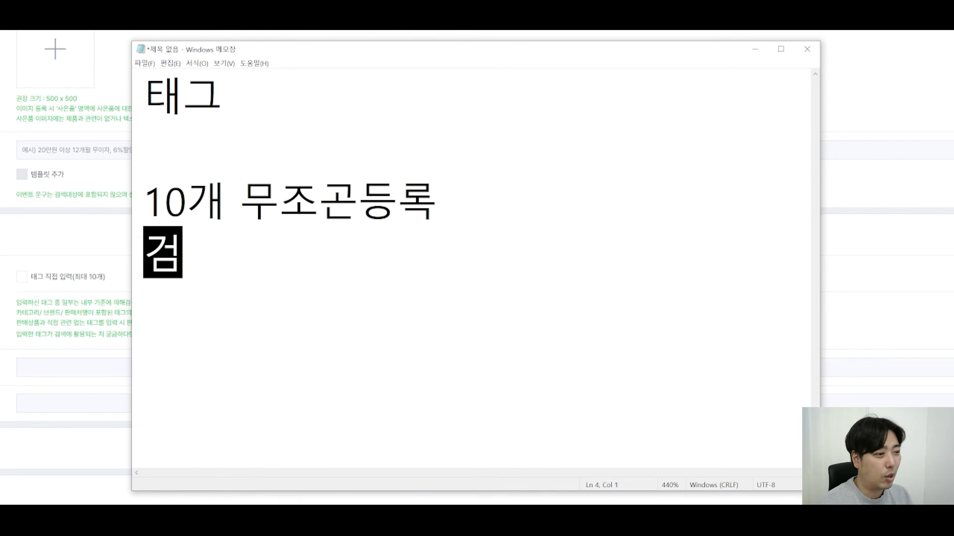
In the Notepad note on tags, write the line 검색사전에 등록되어있는 태그
type("색사전에 드")
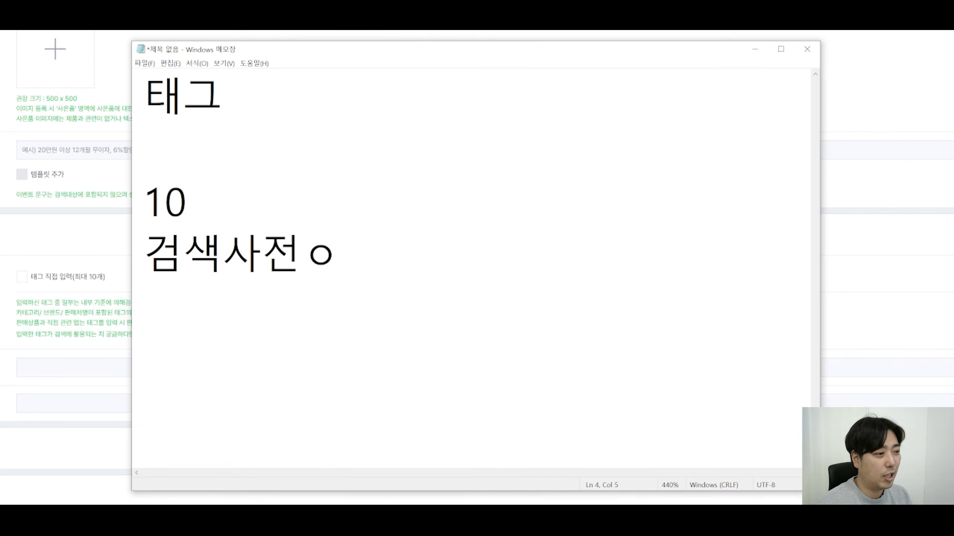
type("록되어있는 태그")
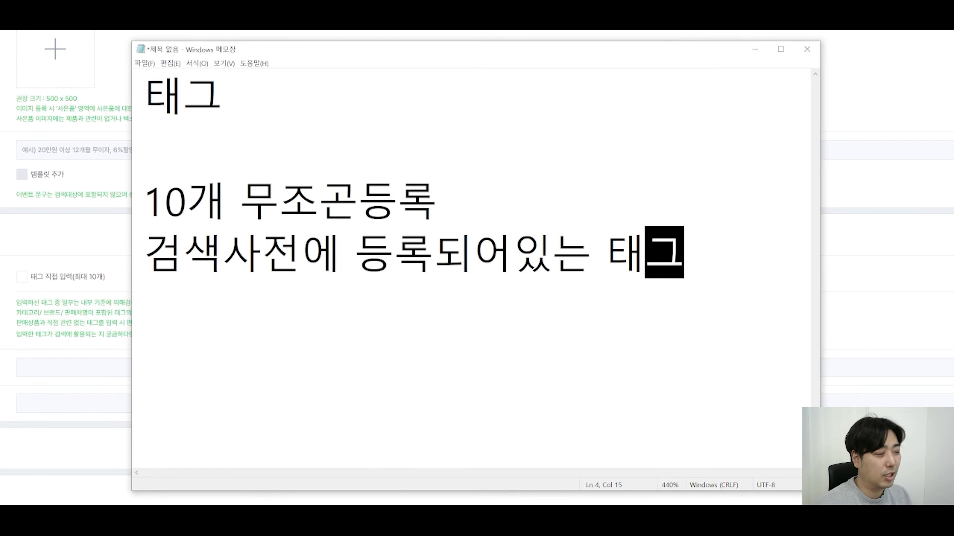
key("Return")
Add the note 검색사전에 등록되어있더라도 실질적으로 검색인식이 되고있는지 체크 on two lines
type("검색사전에")
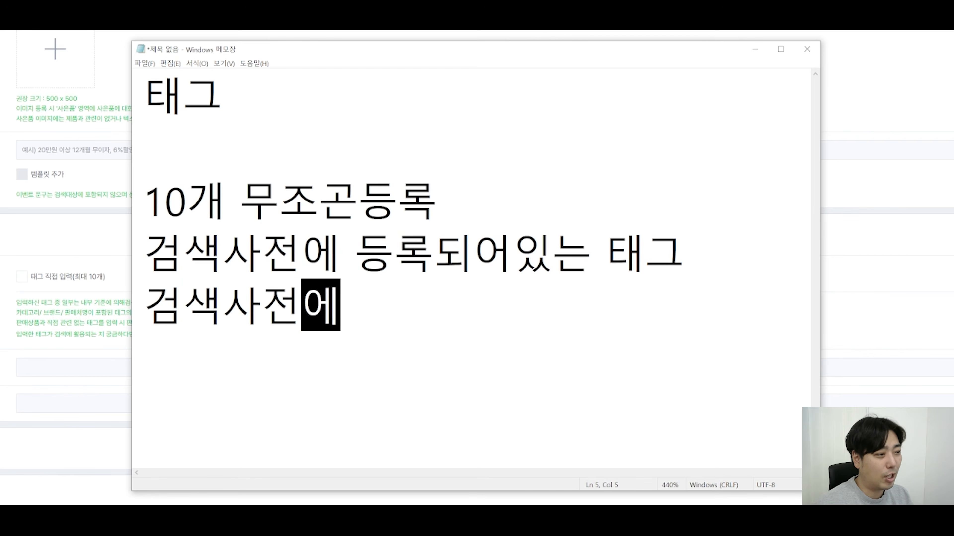
type(" 등록되어있더라도")
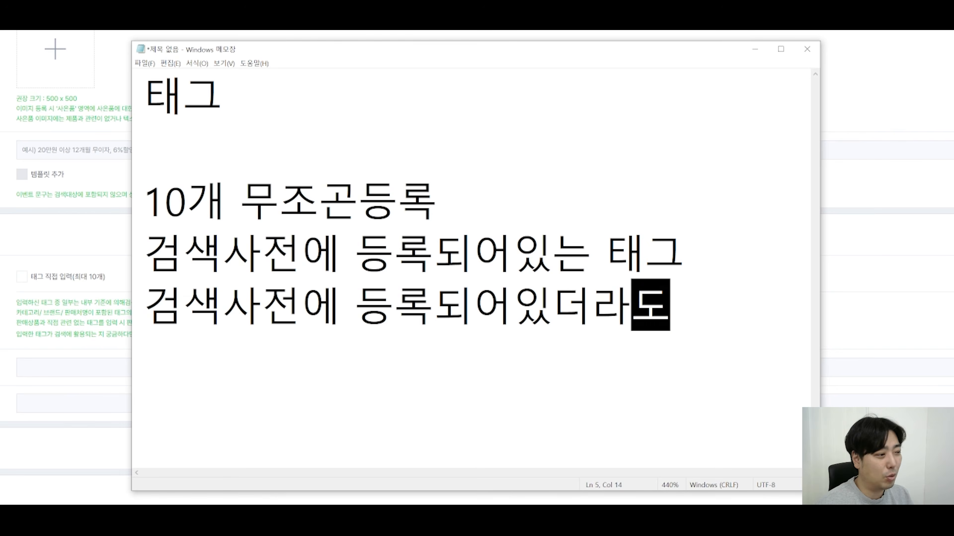
key("Return")
type("실질적으로 검색인식이")
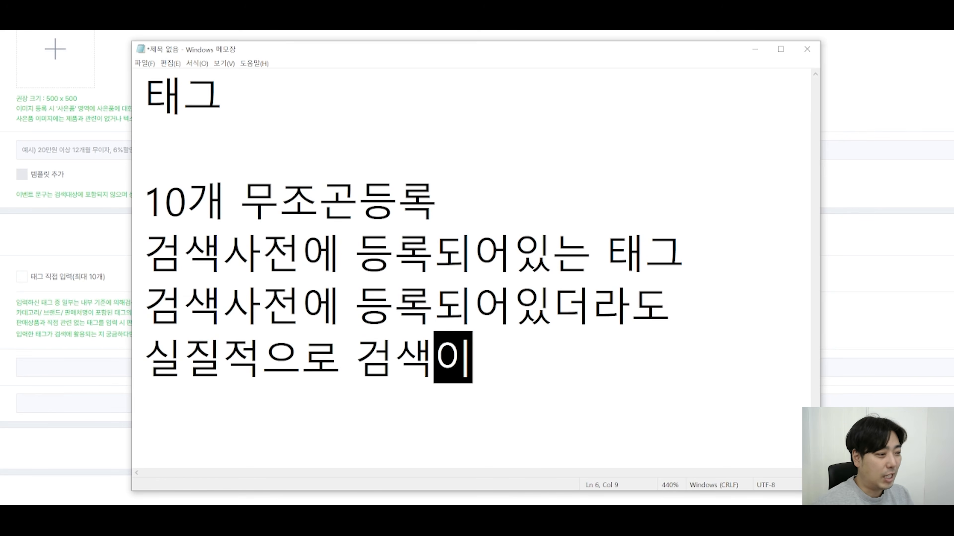
type(" 되고있는지 ")
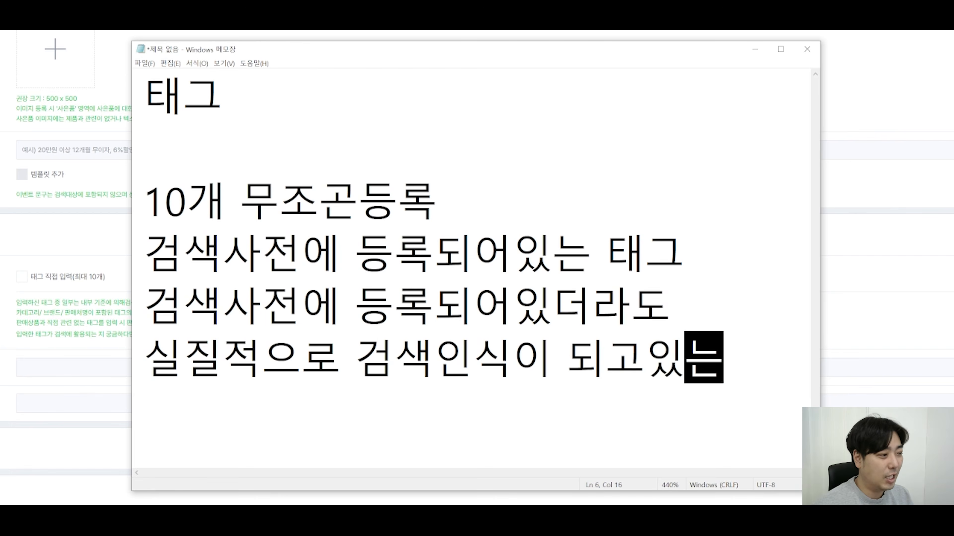
type("체크")
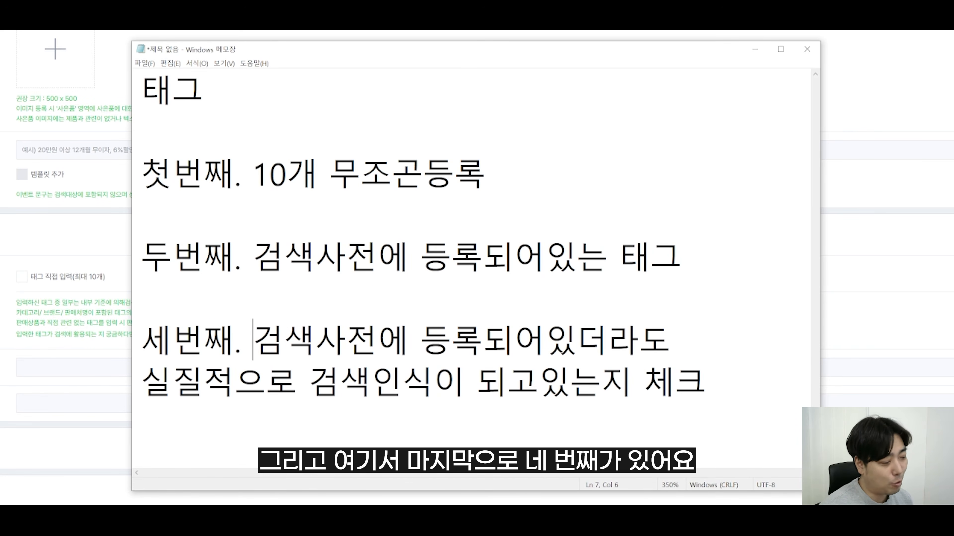
Replace the whole note with the heading 네번째 and the line 검색인식이 되는태그라도
key("ctrl+a")
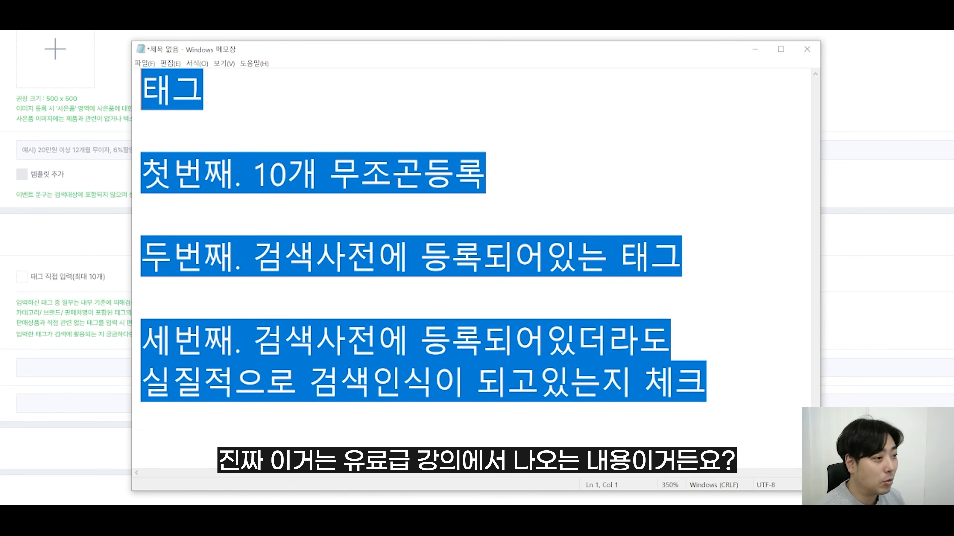
type("네번째")
key("Return")
key("Return")
type("검새ㄱ인식이 되는태그")
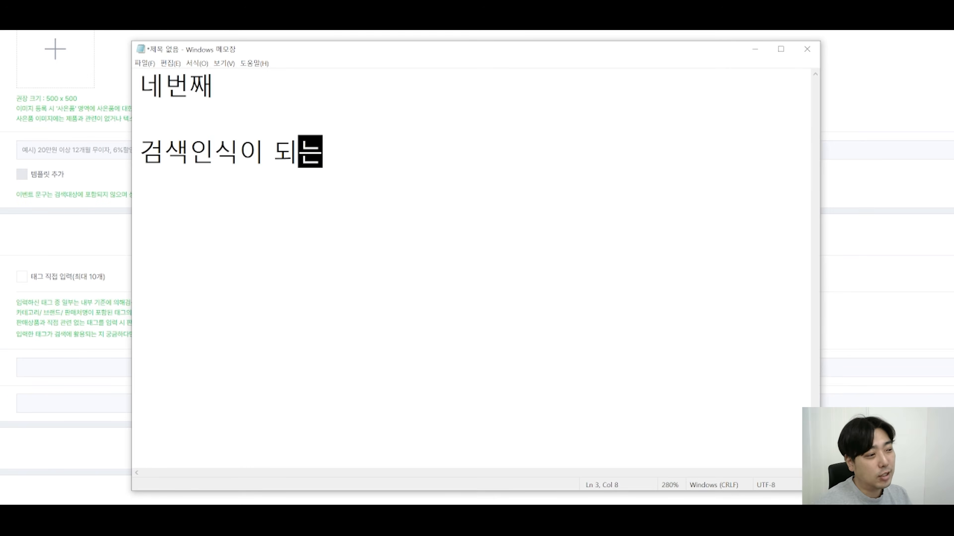
type("라도")
key("Return")
key("Return")
Write the note line 가중치가 높은태그가있고 낮은태그가있다
type("가중치가 ")
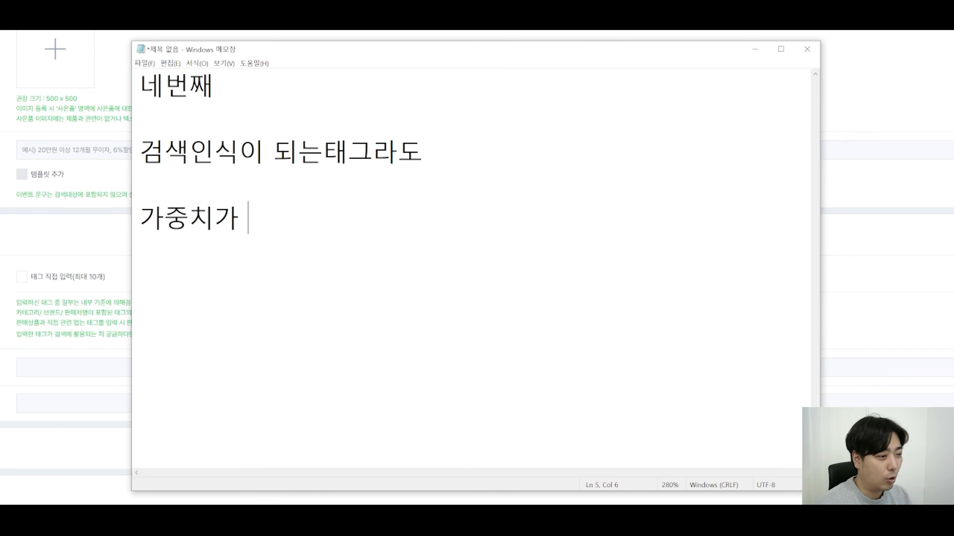
type("높은태그가있고 ")
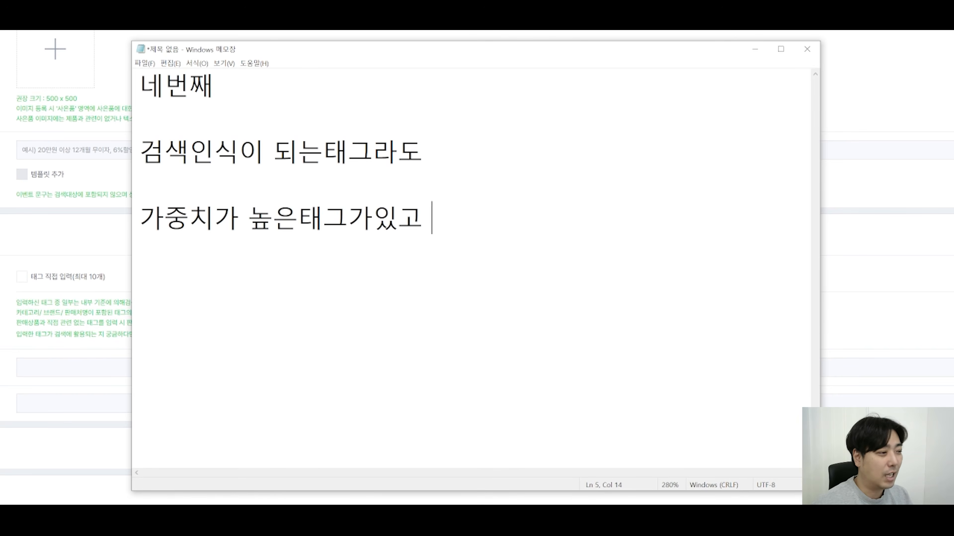
type("낮으ㄴ태그가있다.")
key("Return")
key("Return")
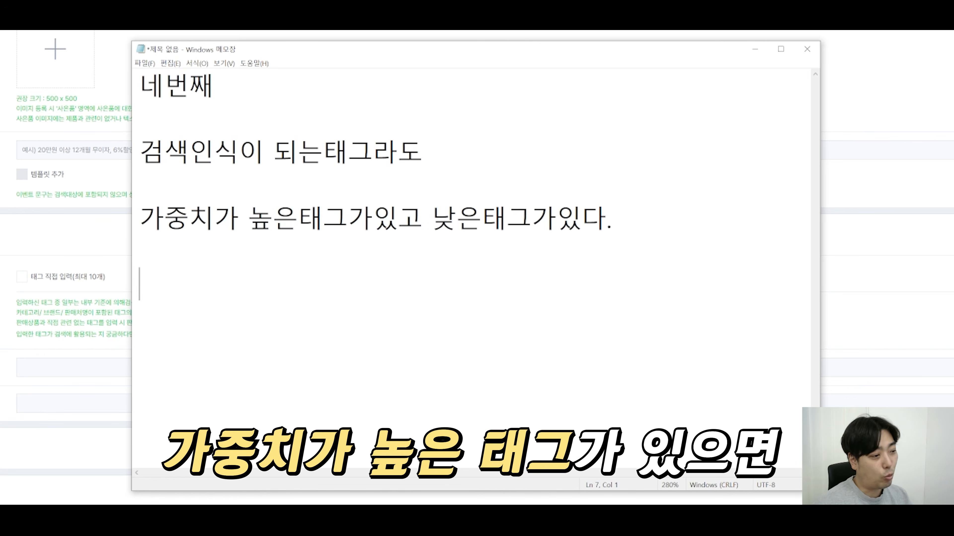
Add the lines 상품명 X and 상품명 O to the note, then clear all of its text
type("상품명x")
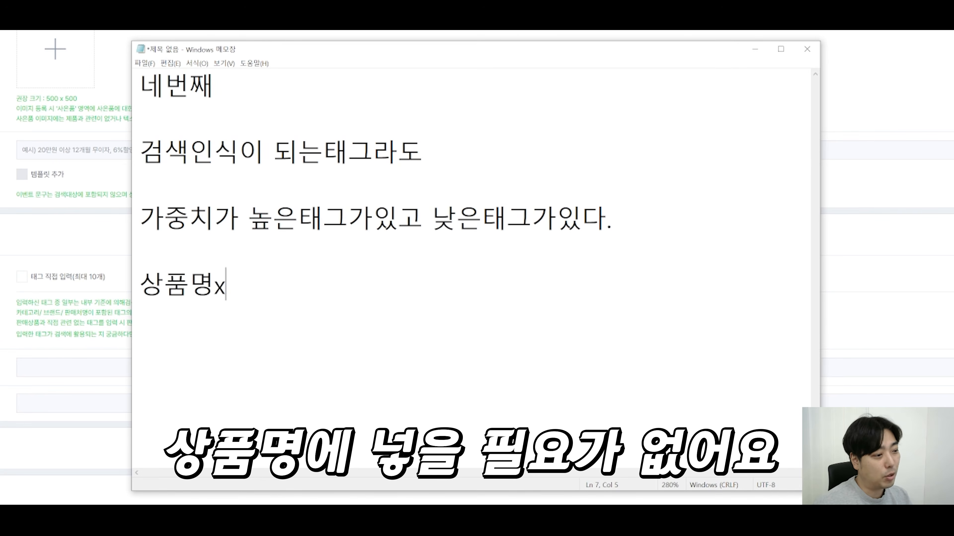
key("BackSpace")
type("x")
key("BackSpace")
type("X")
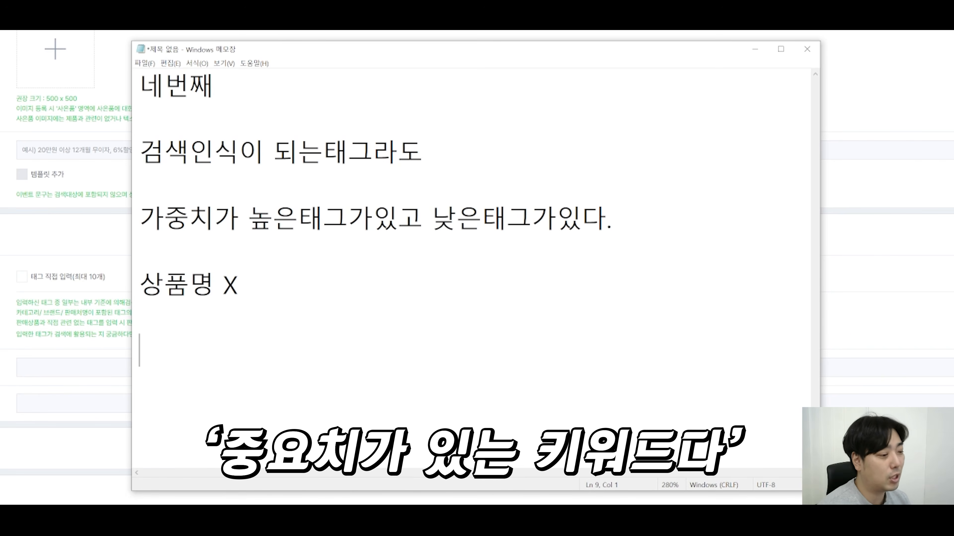
type("상품명")
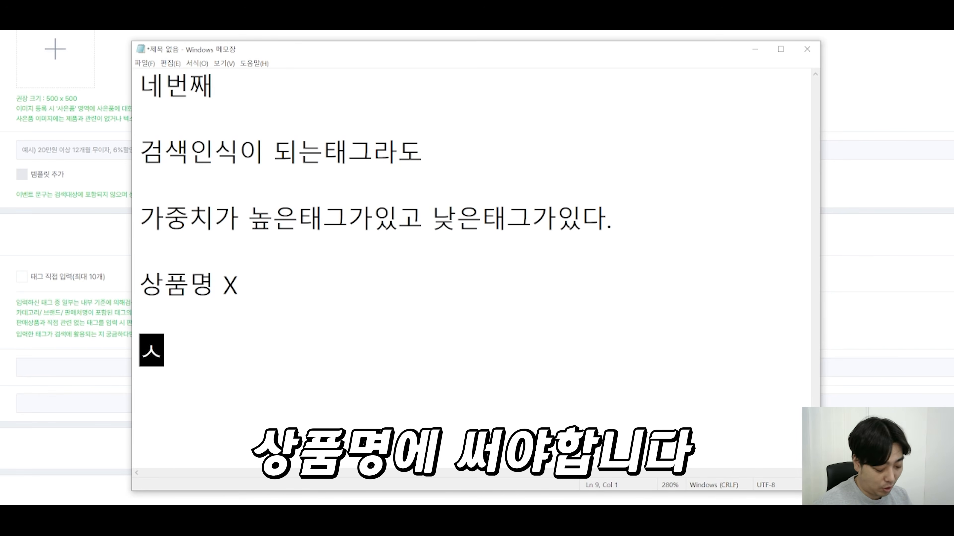
type(" O")
key("ctrl+a")
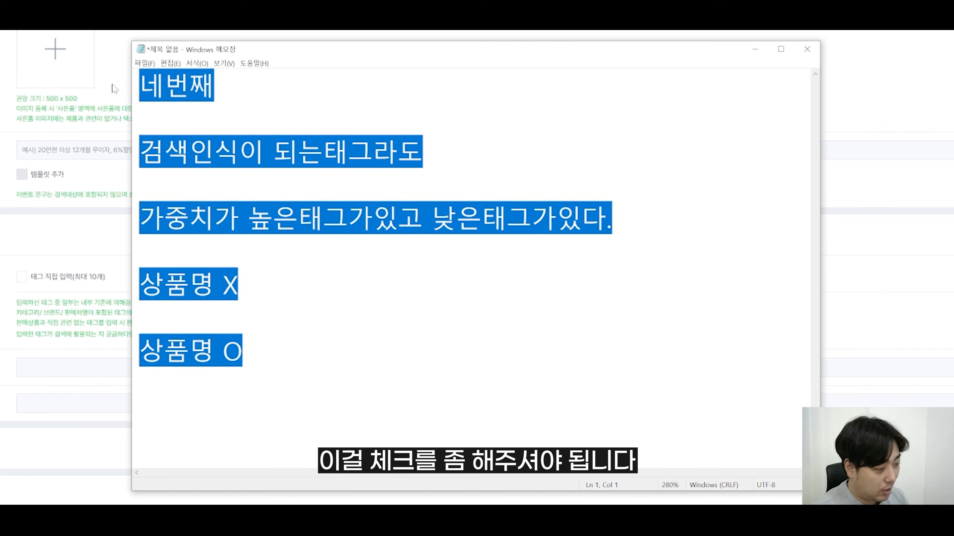
key("BackSpace")
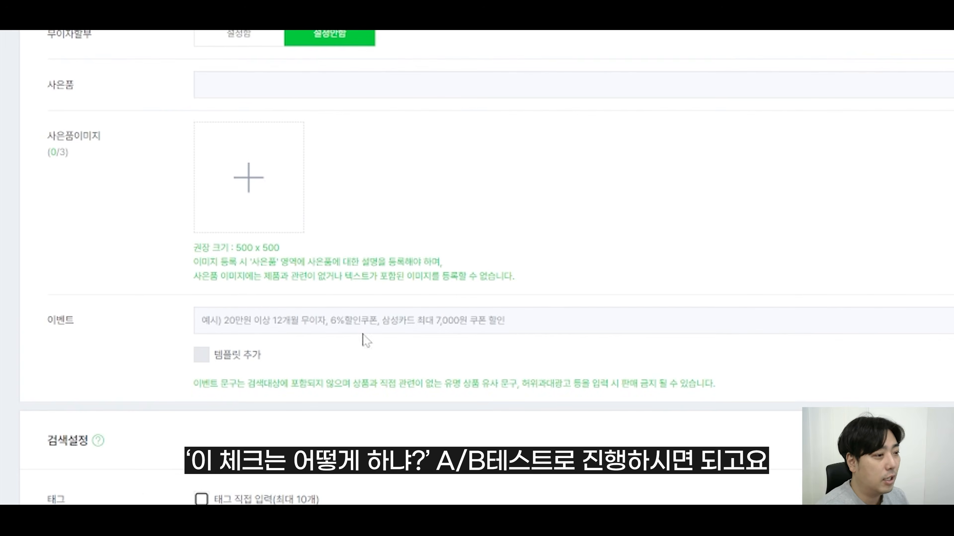
Fill the ten product tags, including 머그텀블러, 머그보온병, 차량용텀블러 and 텀블러잔, and check which ones apply to search
scroll(362, 171, "up", 5)
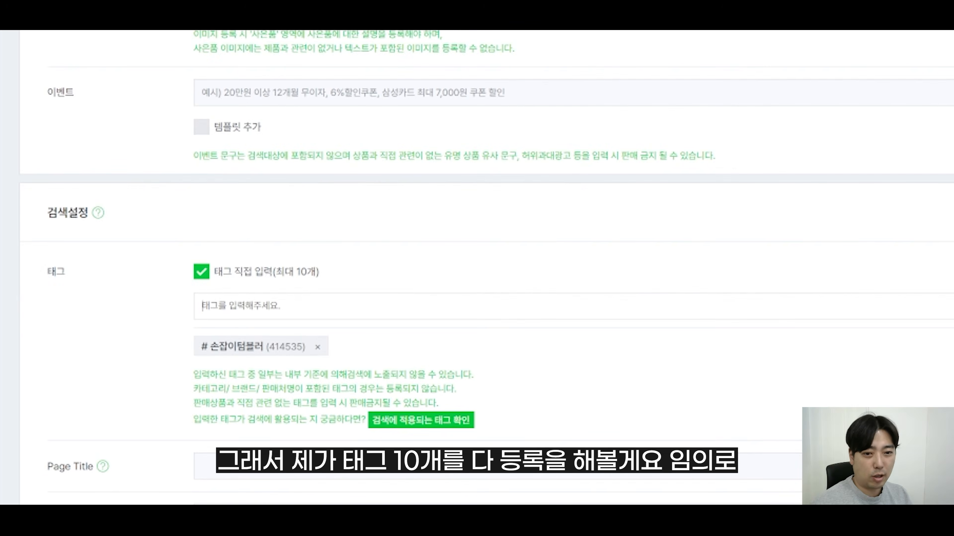
type("머그")
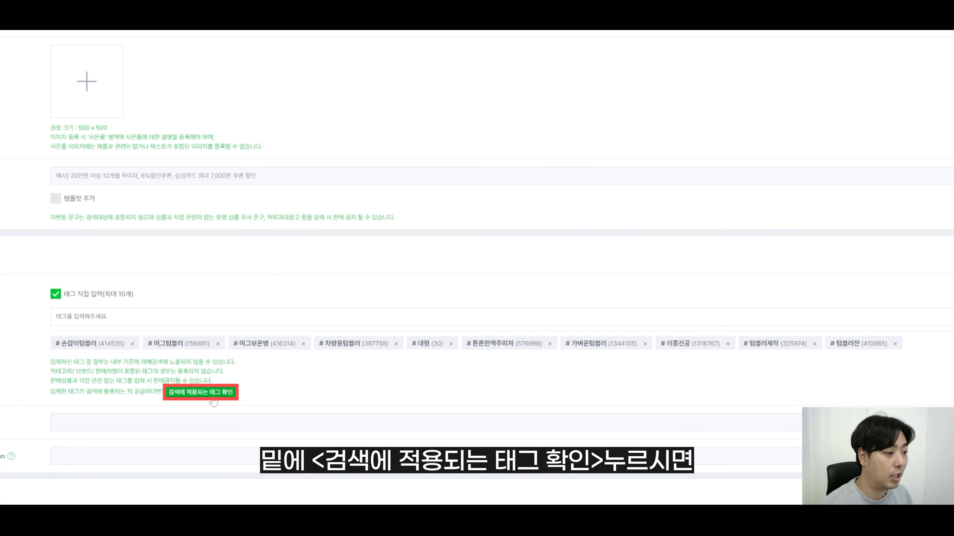
left_click(212, 398)
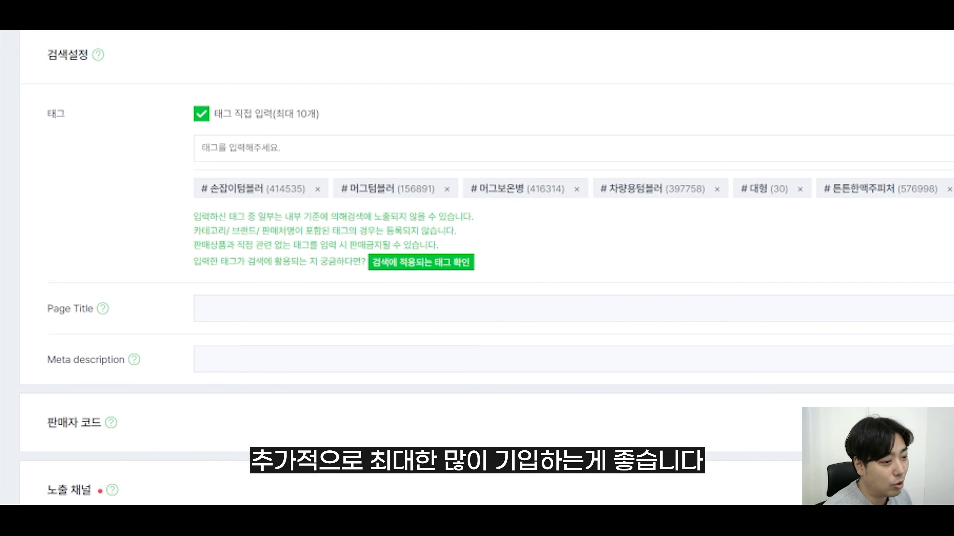
Look over the Page Title and Meta description fields, leaving both empty
scroll(229, 297, "down", 10)
scroll(182, 96, "up", 10)
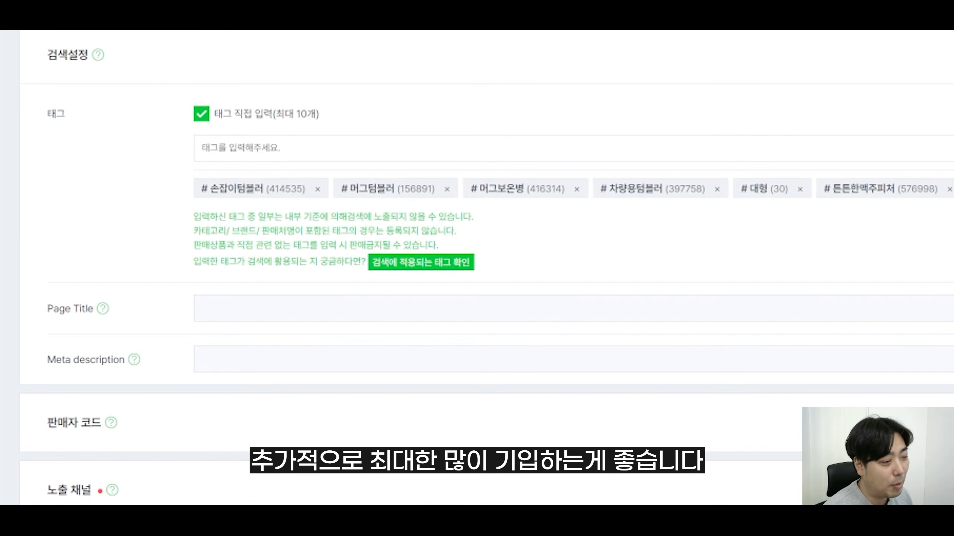
left_click(202, 271)
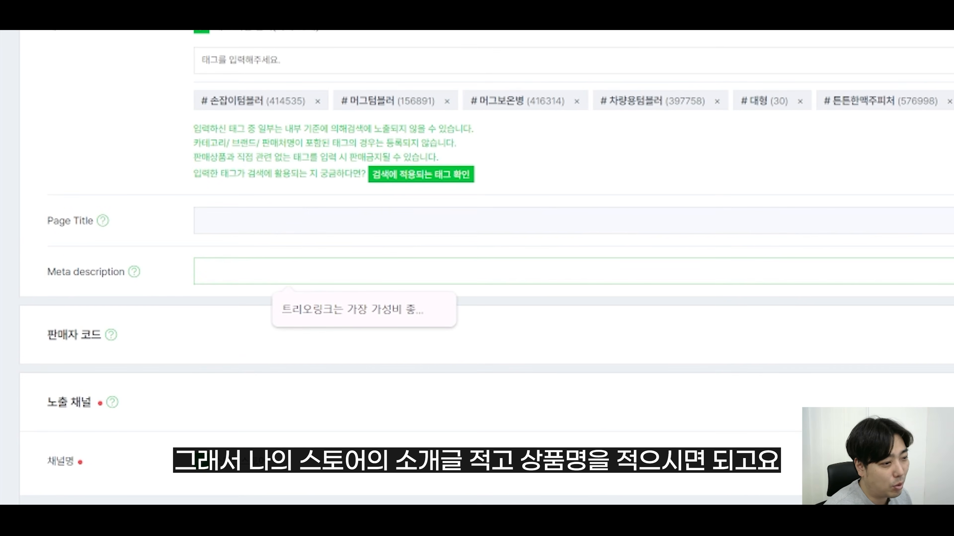
left_click(246, 217)
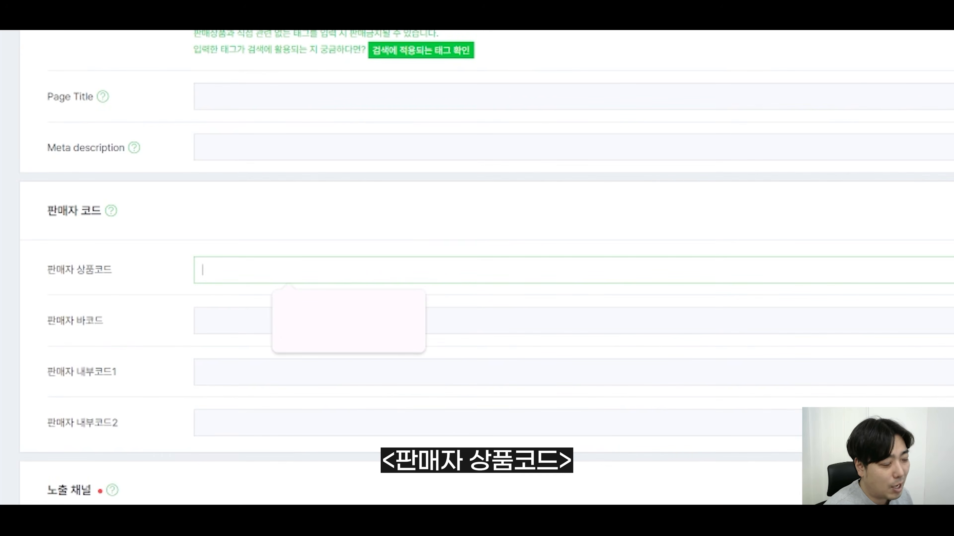
Enter 50666129 as the 판매자 상품코드 in the 판매자 코드 section
left_click(202, 320)
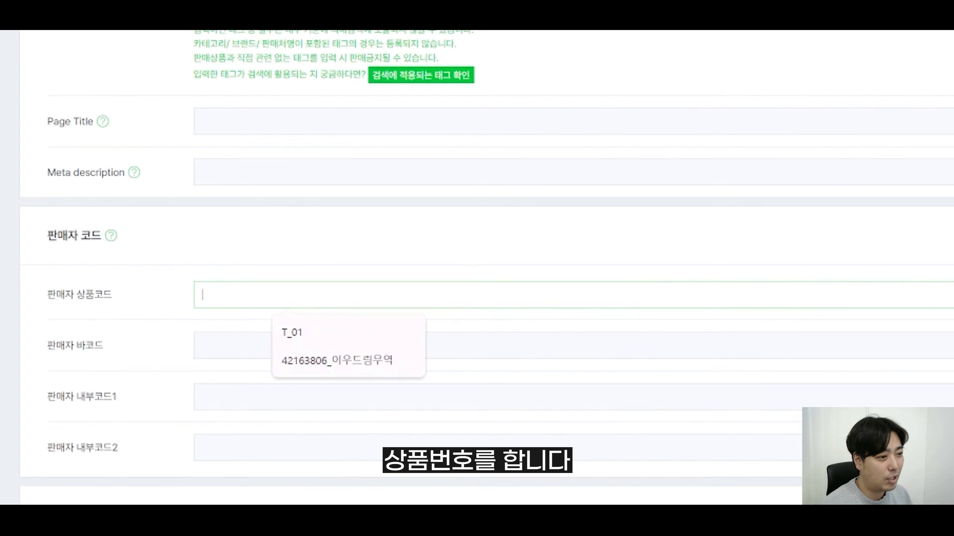
type("50666129")
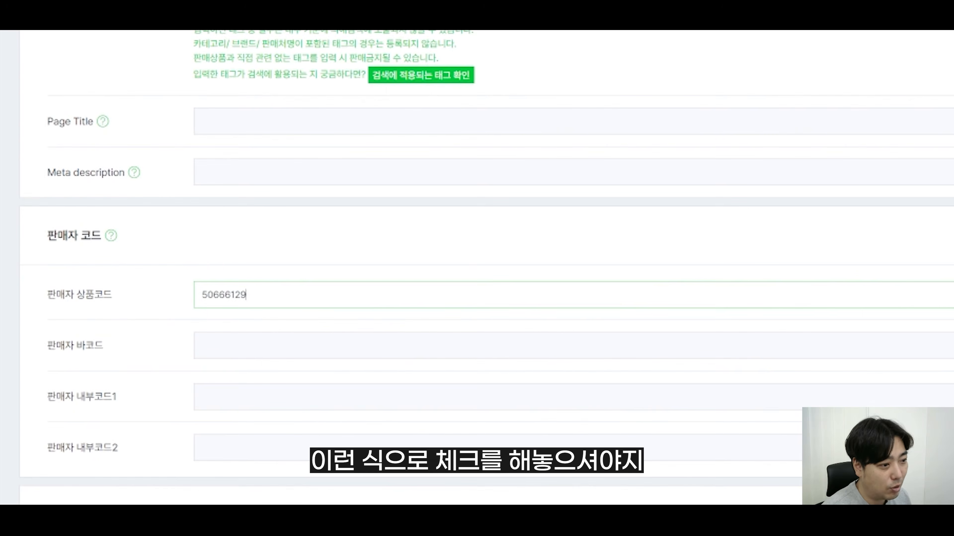
Prefix the 판매자 상품코드 with the wholesale platform name so it reads 도매꾹_50666129
left_click_drag(248, 294, 162, 303)
left_click(191, 258)
left_click(130, 253)
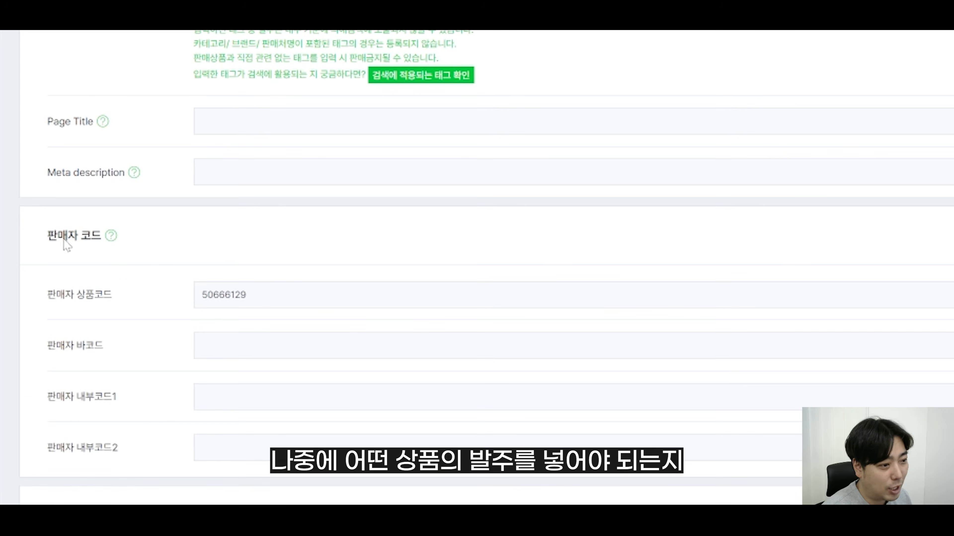
left_click_drag(247, 295, 202, 294)
left_click(206, 295)
type("ㄹ")
key("BackSpace")
type("도매꾹_")
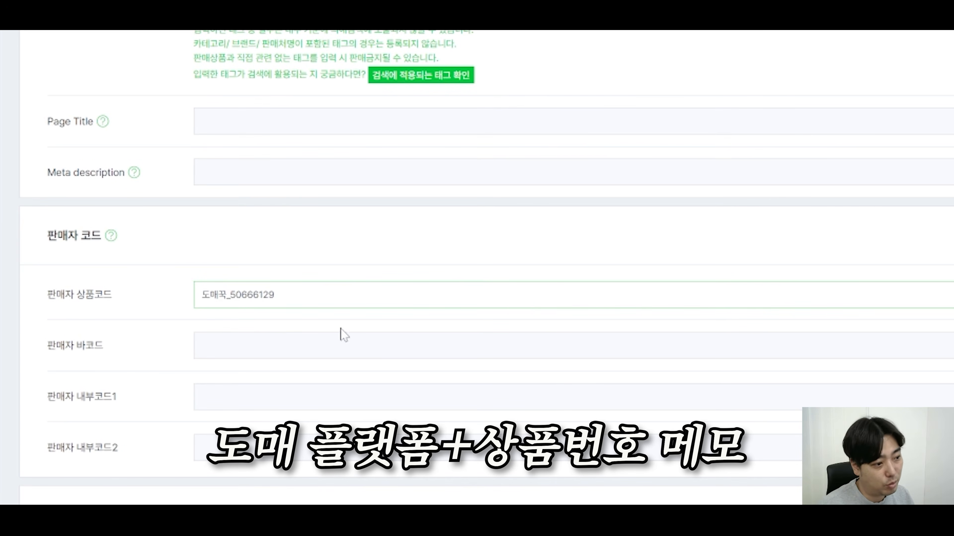
Review the 노출 채널 settings for 스마트스토어 and run the 쇼핑 상품정보 검색품질 체크
scroll(339, 319, "down", 5)
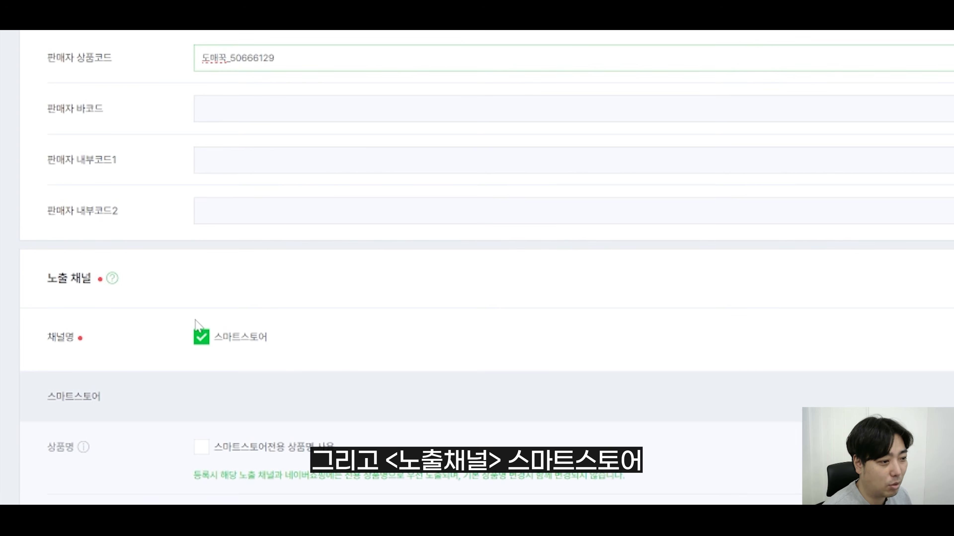
scroll(226, 295, "down", 3)
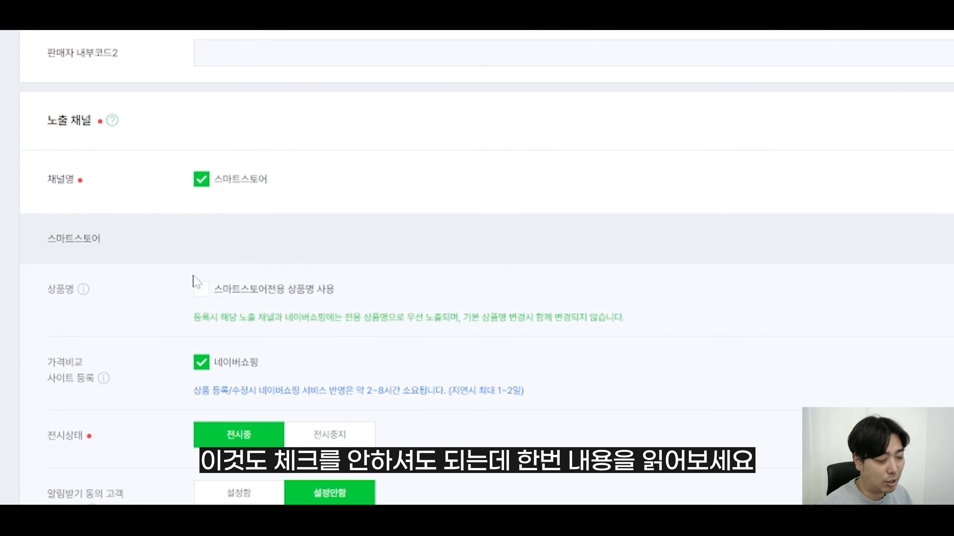
left_click_drag(614, 317, 190, 325)
scroll(202, 355, "down", 2)
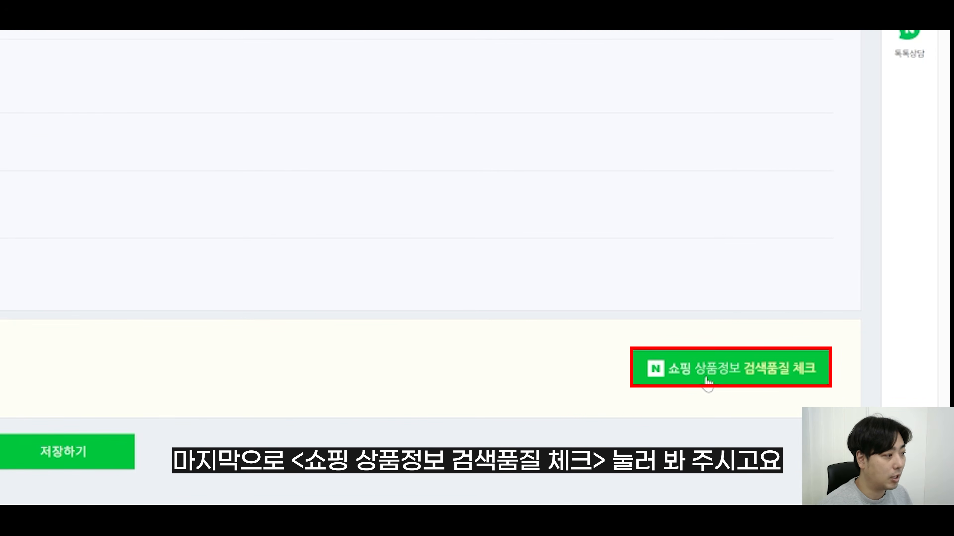
left_click(707, 380)
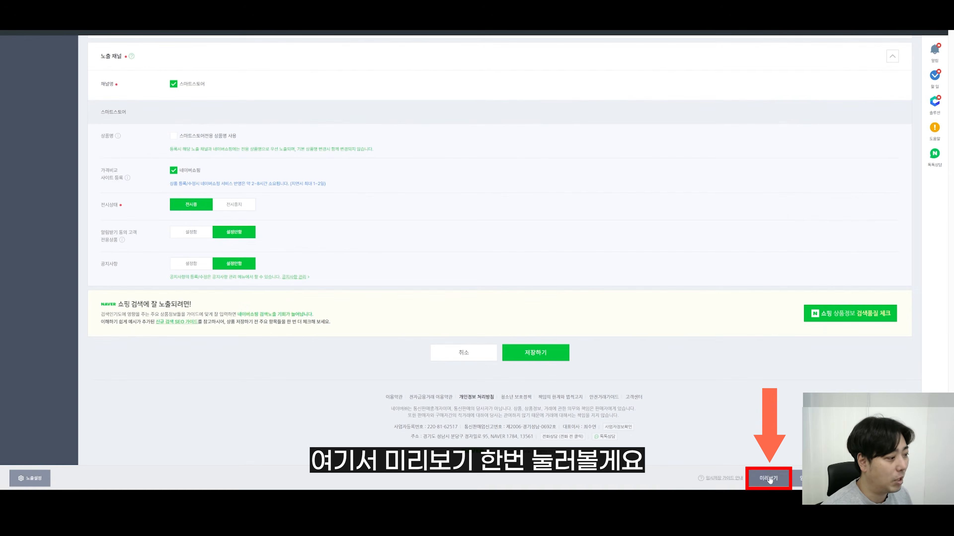
Preview the product page and check its price, options, product information table and detail images
left_click(768, 478)
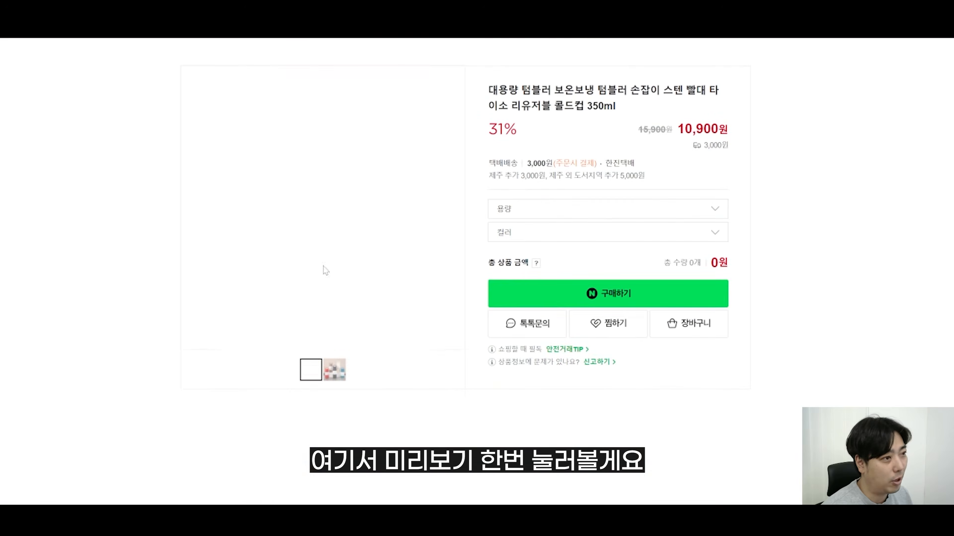
scroll(338, 268, "down", 15)
scroll(324, 291, "up", 5)
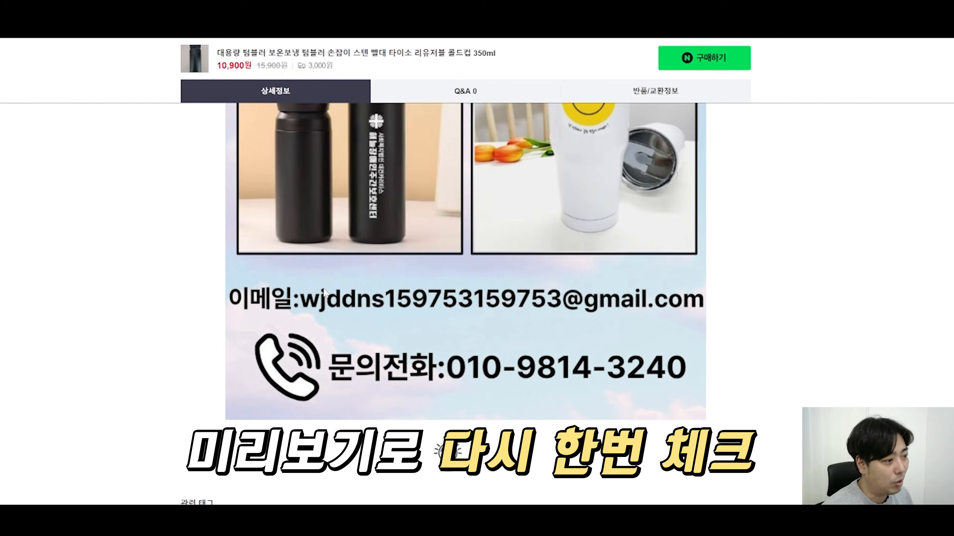
scroll(324, 291, "up", 20)
scroll(248, 352, "down", 10)
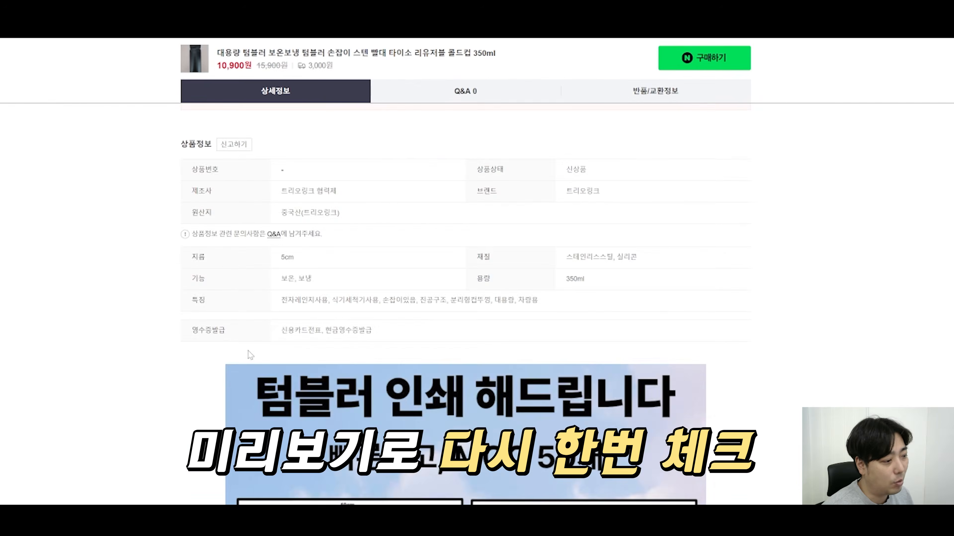
scroll(401, 368, "up", 8)
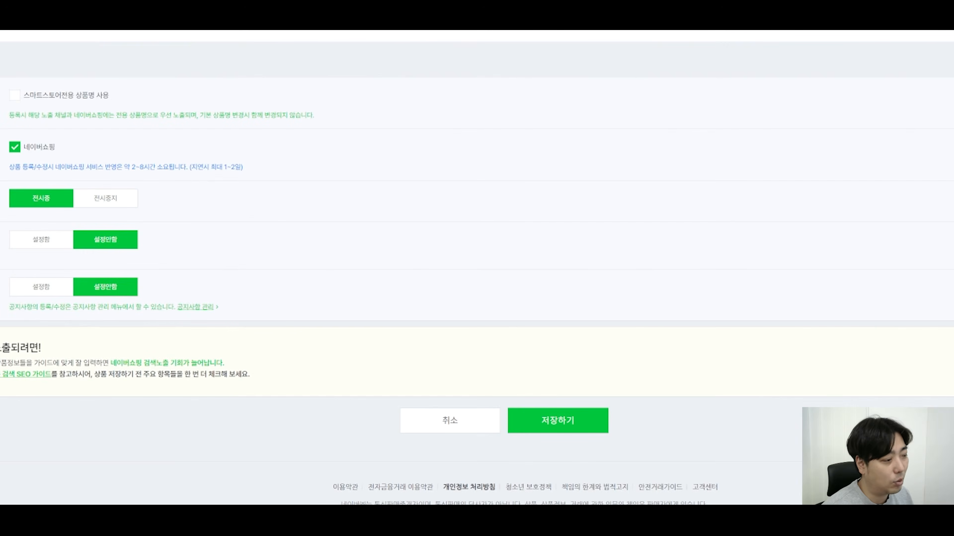
Save the product registration and review its store page, checking the price, delivery fee and detail images
scroll(593, 229, "down", 1)
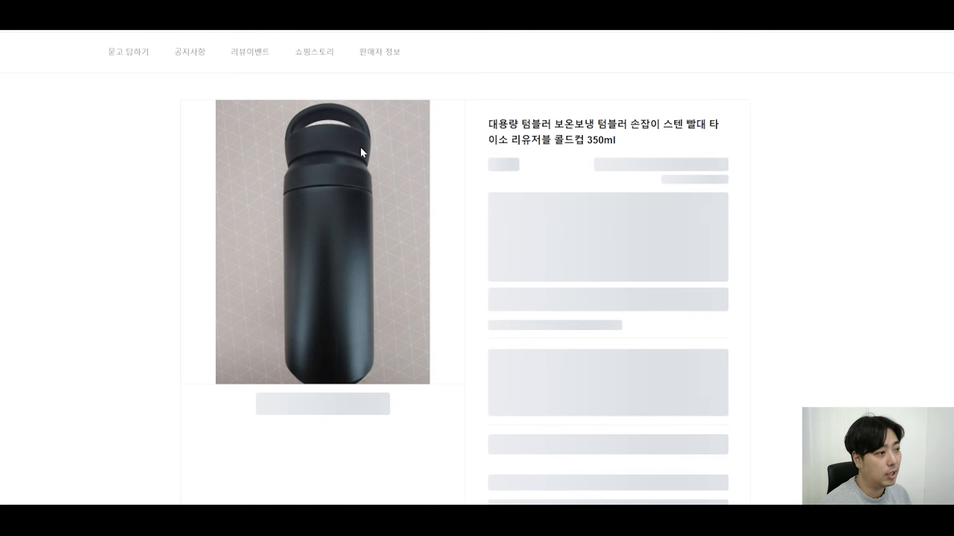
scroll(361, 147, "down", 4)
scroll(362, 140, "up", 3)
scroll(360, 137, "down", 1)
scroll(362, 139, "up", 2)
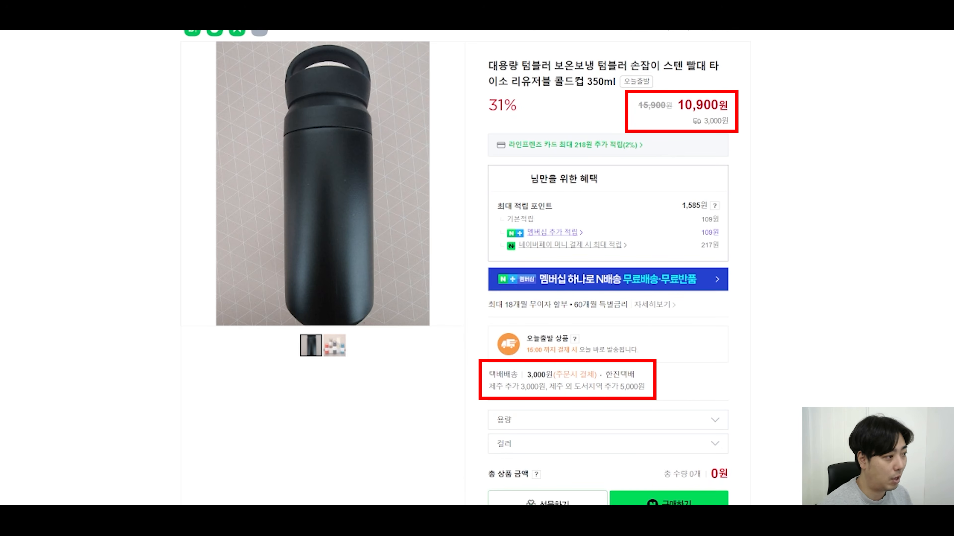
scroll(485, 201, "down", 20)
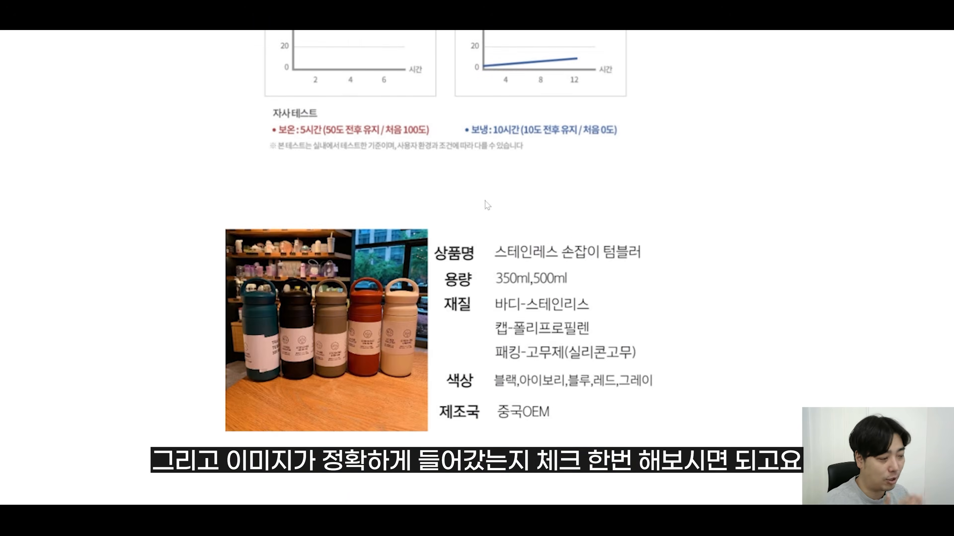
scroll(489, 209, "down", 10)
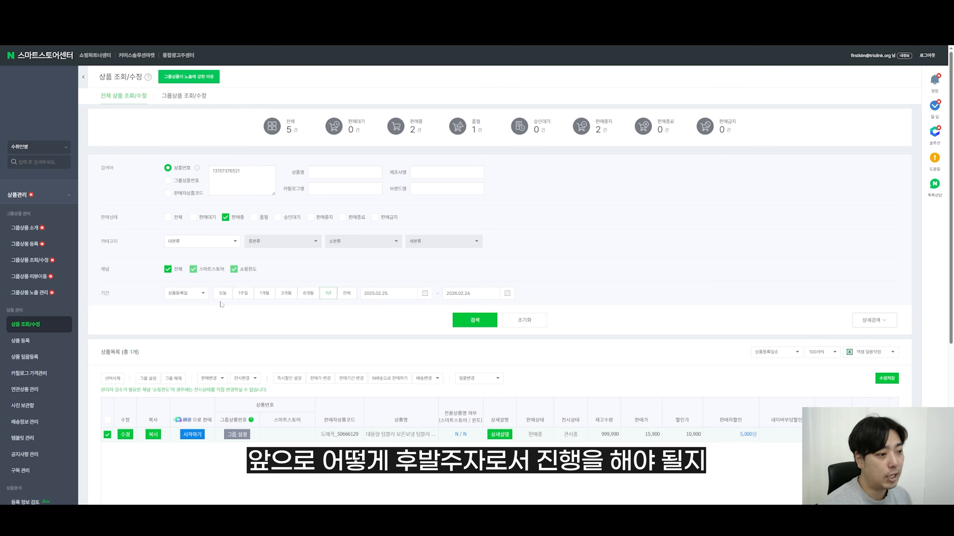
Reload 상품 조회/수정 without the product number filter and look over the store management menu
left_click(54, 323)
scroll(47, 203, "down", 3)
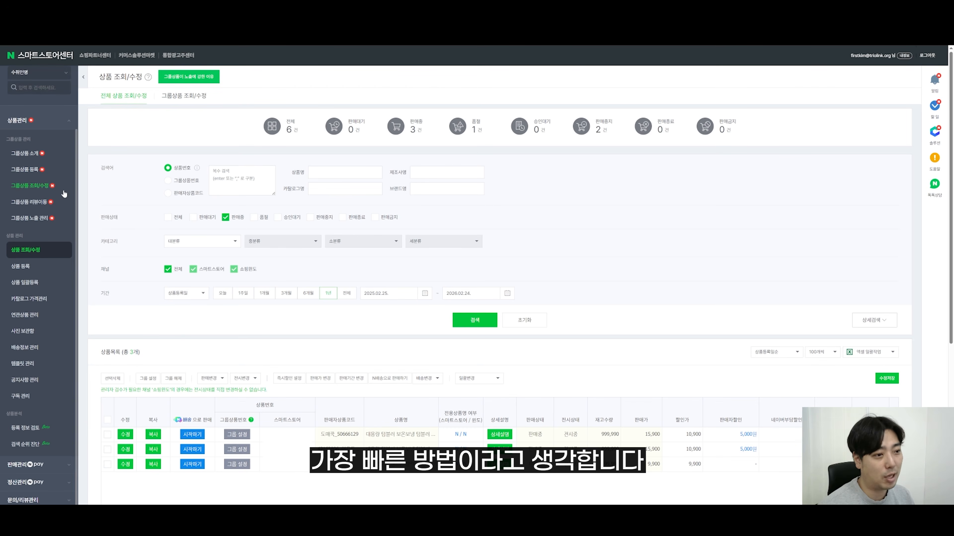
scroll(64, 195, "up", 3)
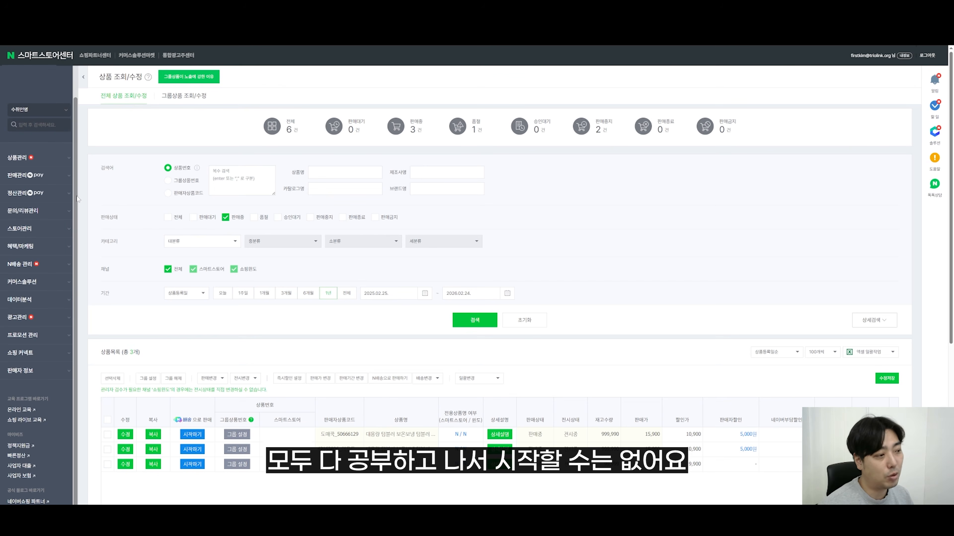